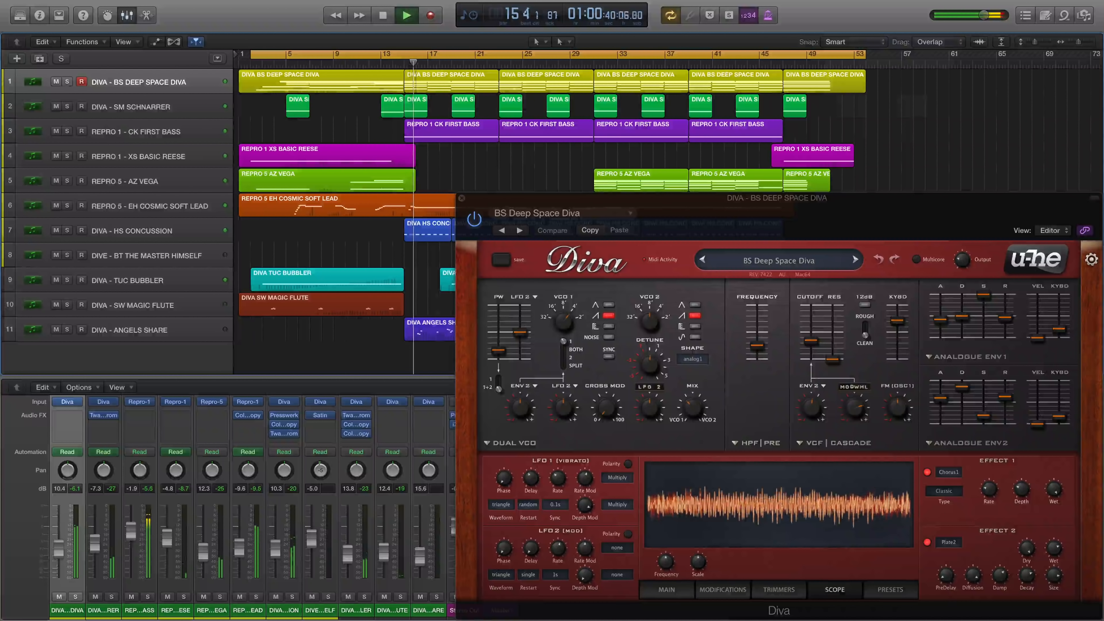
View the synth plug-ins on the REPRO 1 - CK FIRST BASS and REPRO 5 - AZ VEGA tracks.
{"action": "left_click", "coordinate": [147, 135]}
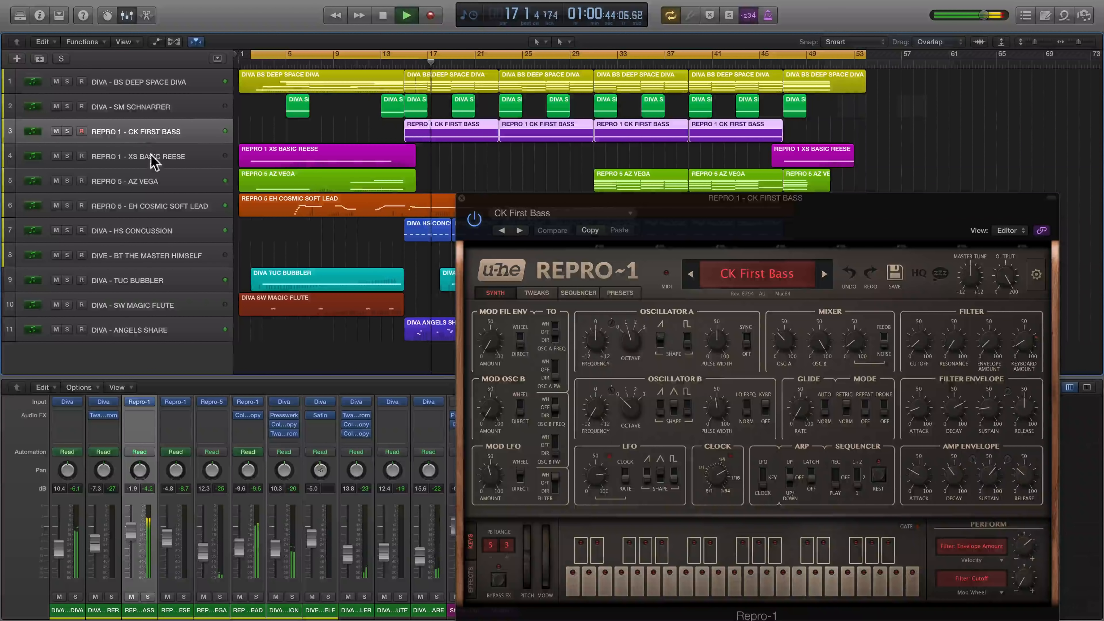
{"action": "left_click", "coordinate": [150, 180]}
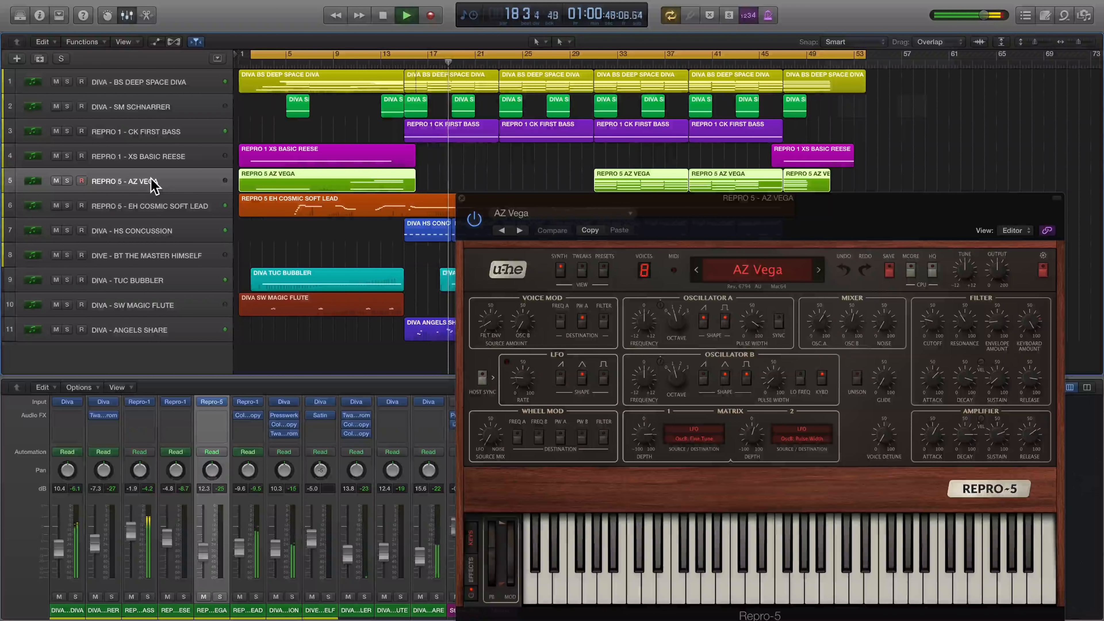
Inspect the ColourCopy effect on the Cosmic Soft Lead channel, Twangstrom on SM Schnarrer, Satin on The Master Himself and Presswerk on HS Concussion, and close the plug-in window.
{"action": "left_click", "coordinate": [248, 416]}
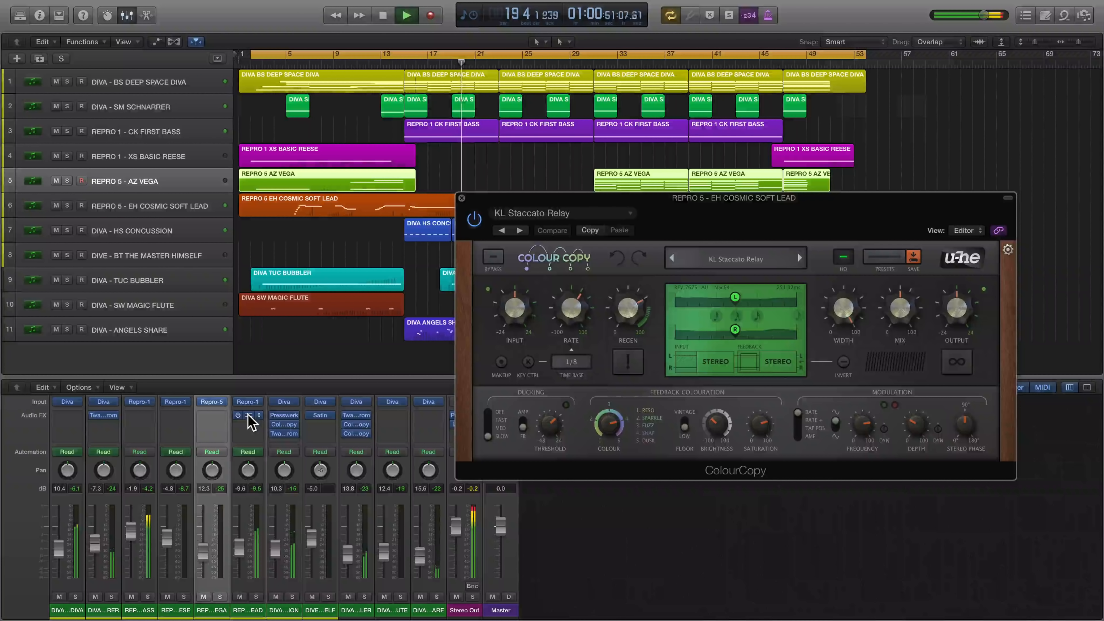
{"action": "left_click", "coordinate": [104, 415]}
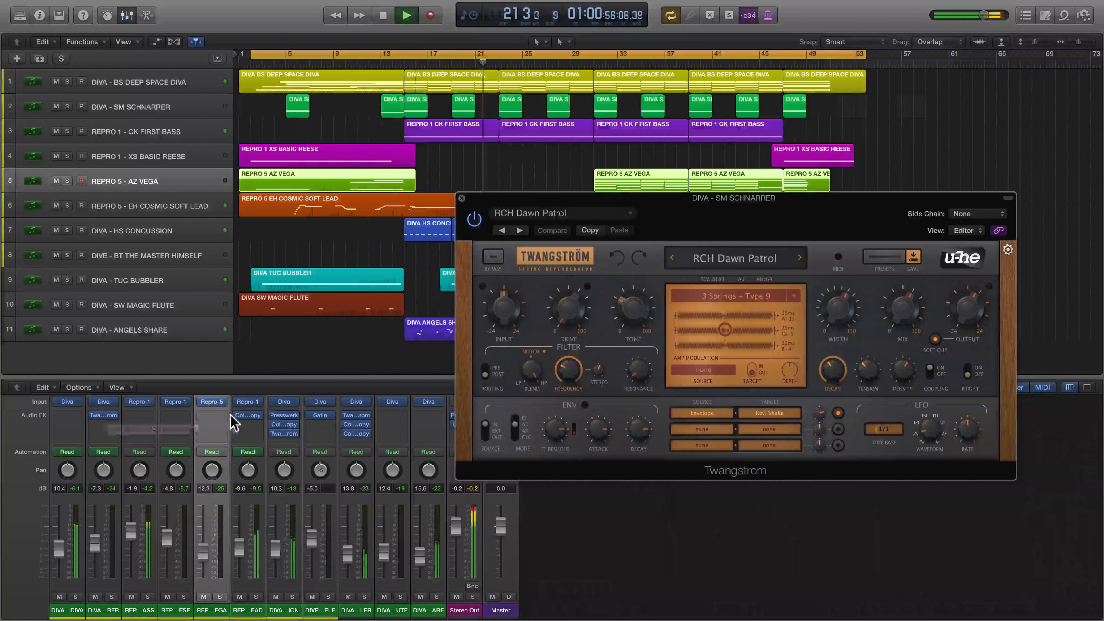
{"action": "left_click", "coordinate": [322, 415]}
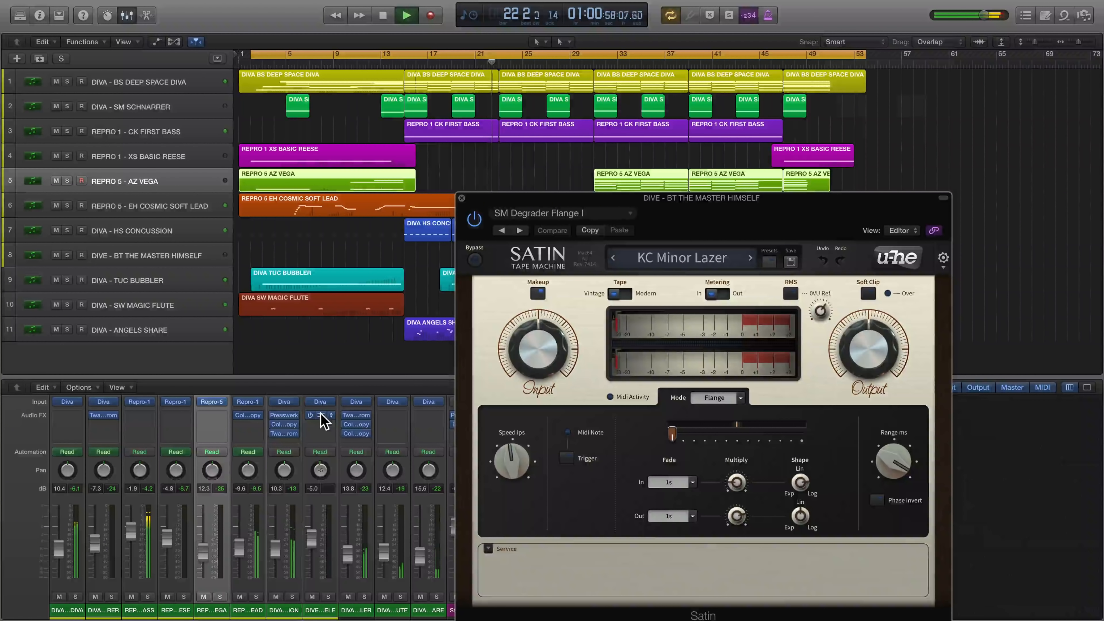
{"action": "left_click", "coordinate": [285, 416]}
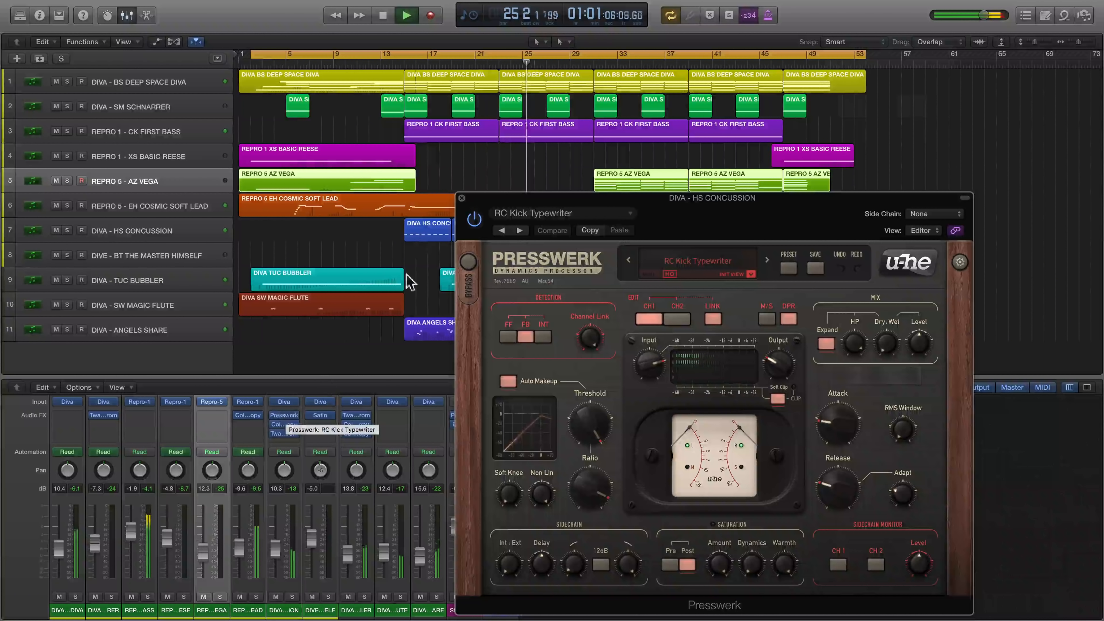
{"action": "left_click", "coordinate": [462, 198]}
Examine the notes of the third BS Deep Space Diva region, the second Repro 5 AZ Vega region and the EH Cosmic Soft Lead region in the piano roll.
{"action": "left_click", "coordinate": [550, 78]}
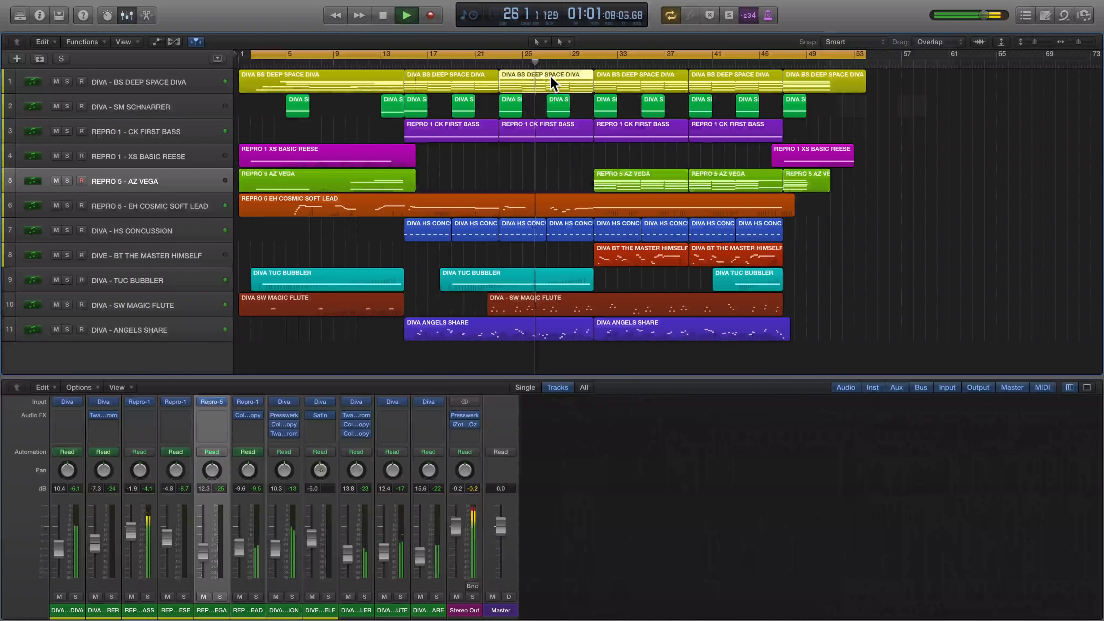
{"action": "double_click", "coordinate": [541, 80]}
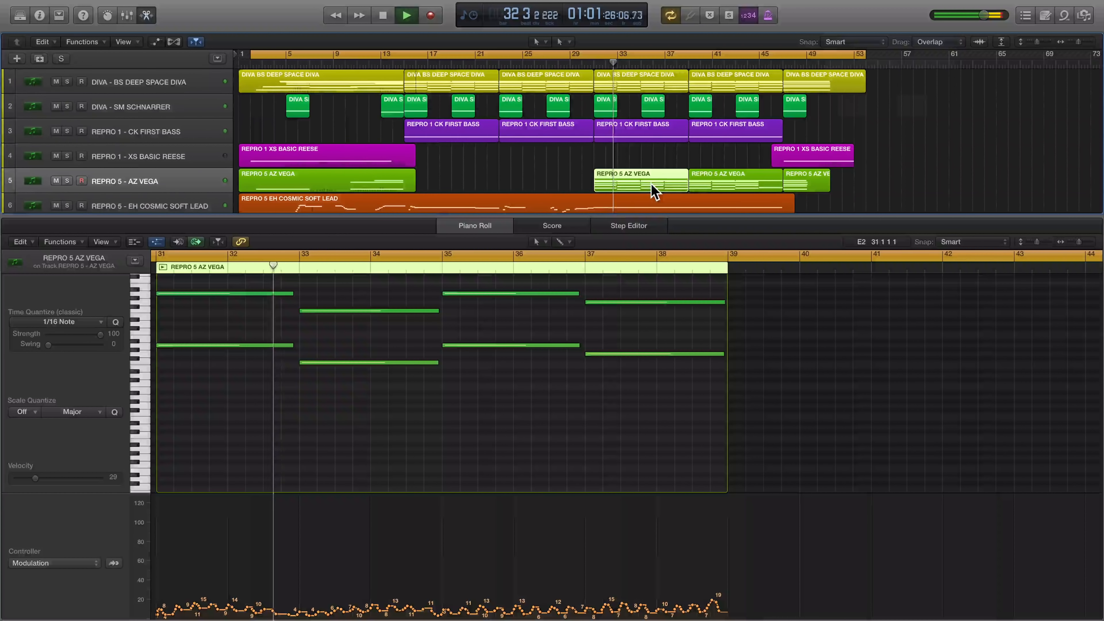
{"action": "scroll", "coordinate": [653, 190], "scroll_direction": "down", "scroll_amount": 1}
{"action": "left_click", "coordinate": [650, 190]}
{"action": "scroll", "coordinate": [650, 191], "scroll_direction": "down", "scroll_amount": 2}
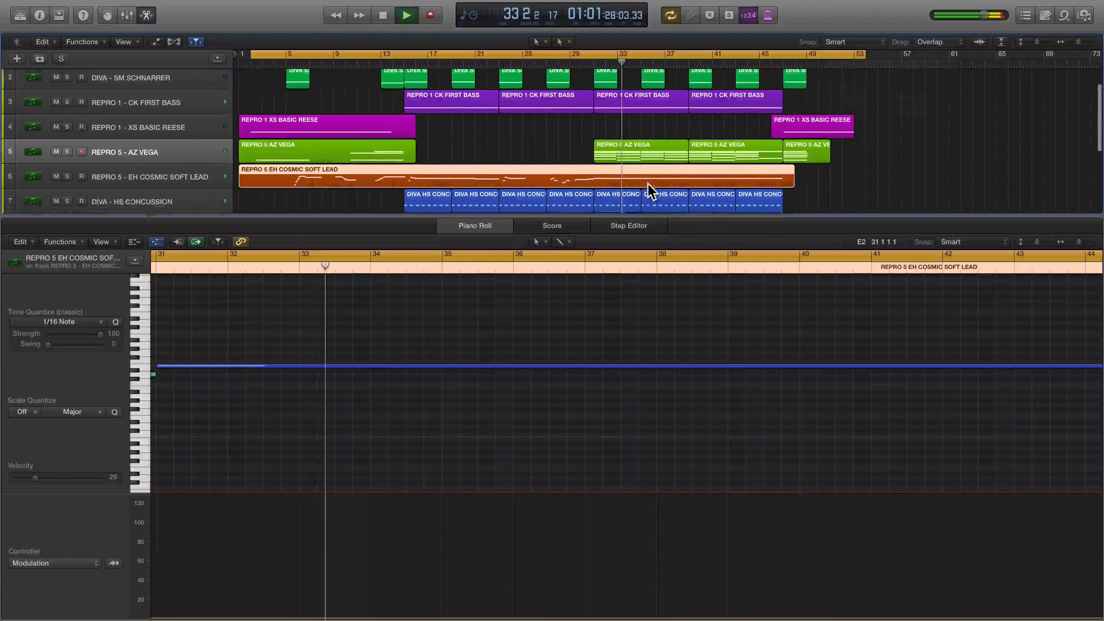
{"action": "left_click", "coordinate": [650, 190]}
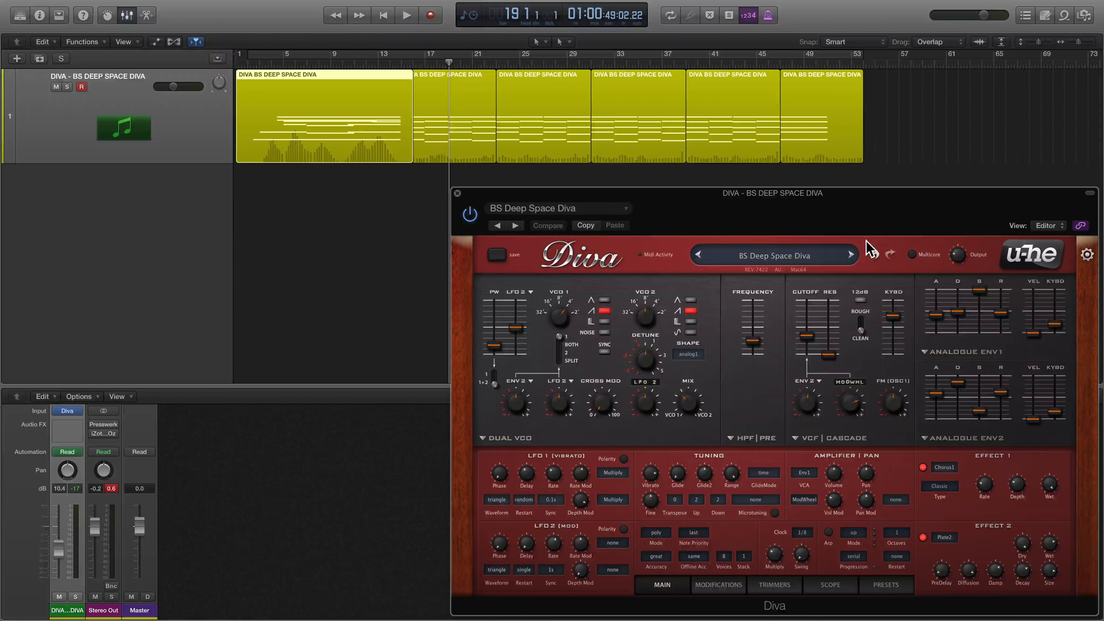
Browse Diva's preset folders, finishing in 4 DREAM SYNTH, and view the Main and Scope pages.
{"action": "left_click", "coordinate": [889, 584]}
{"action": "left_click", "coordinate": [579, 394]}
{"action": "left_click", "coordinate": [554, 359]}
{"action": "left_click", "coordinate": [540, 351]}
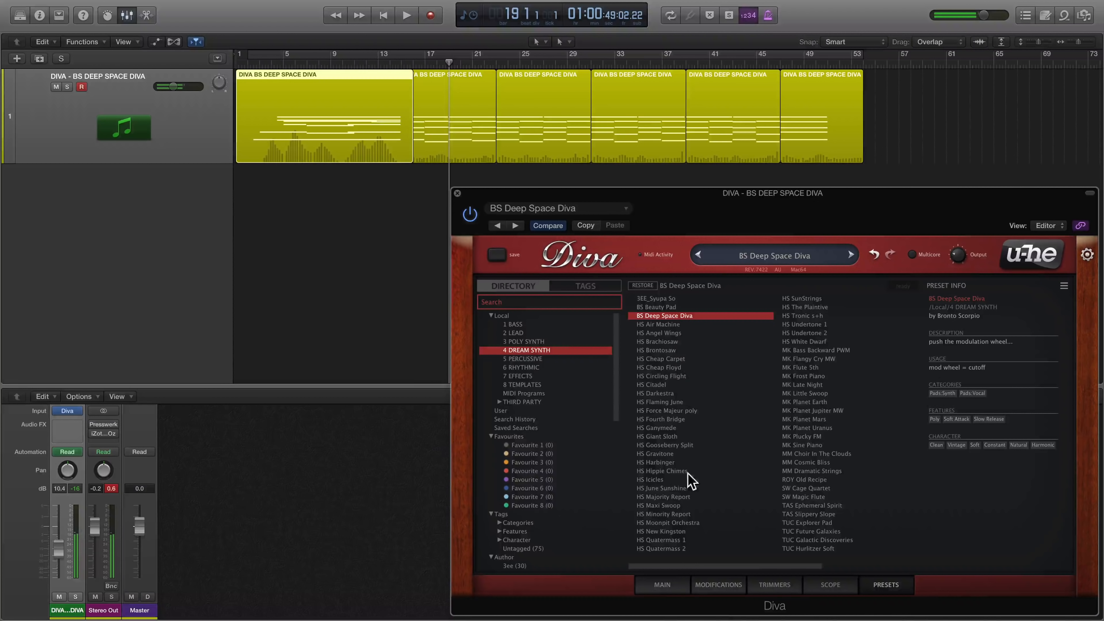
{"action": "left_click", "coordinate": [662, 584]}
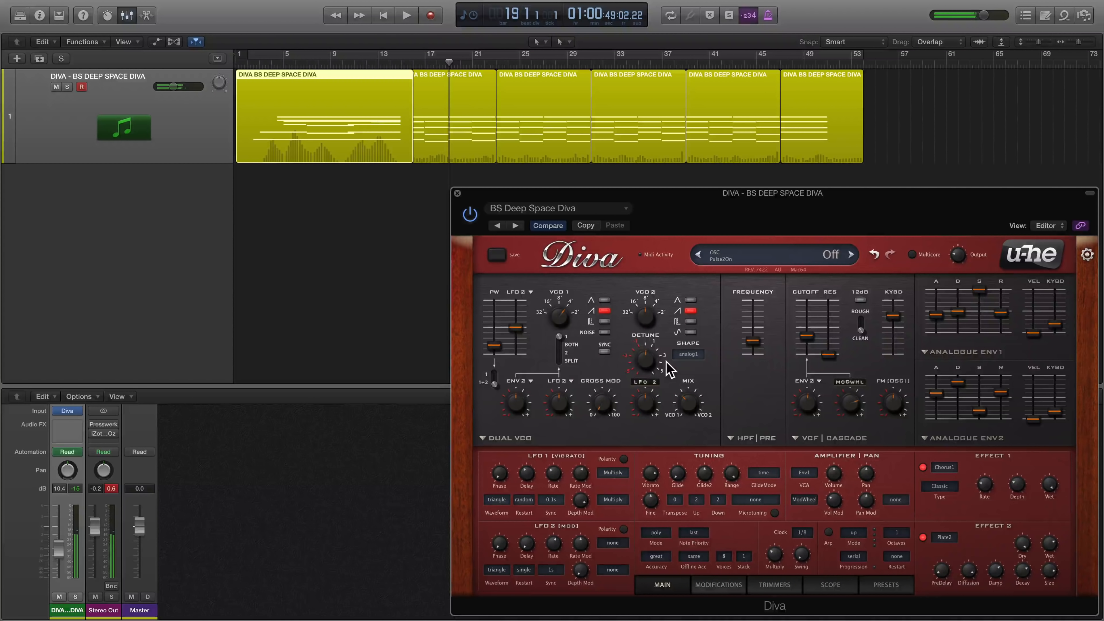
{"action": "left_click", "coordinate": [832, 584]}
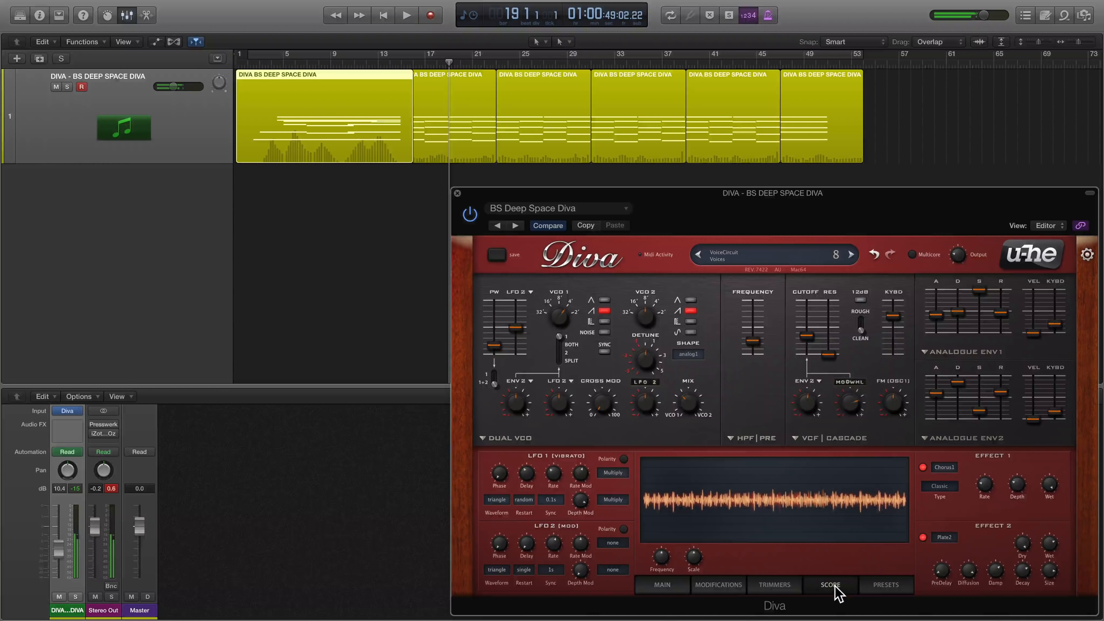
Try the Triple VCO oscillator model with its FM control, followed by the DCO model.
{"action": "left_click", "coordinate": [513, 434]}
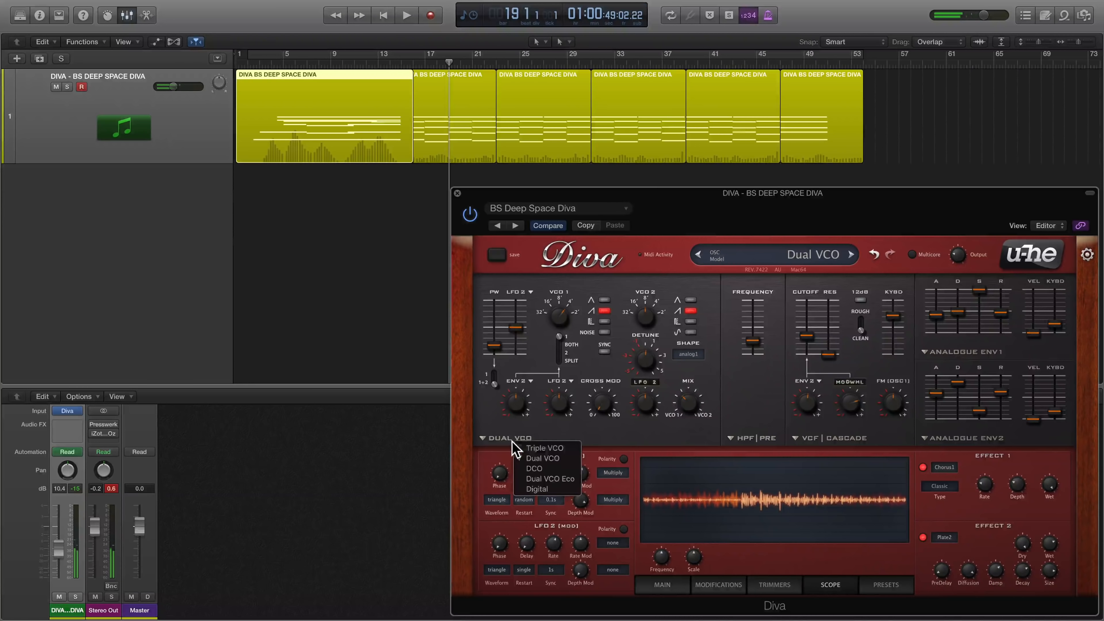
{"action": "left_click", "coordinate": [543, 447]}
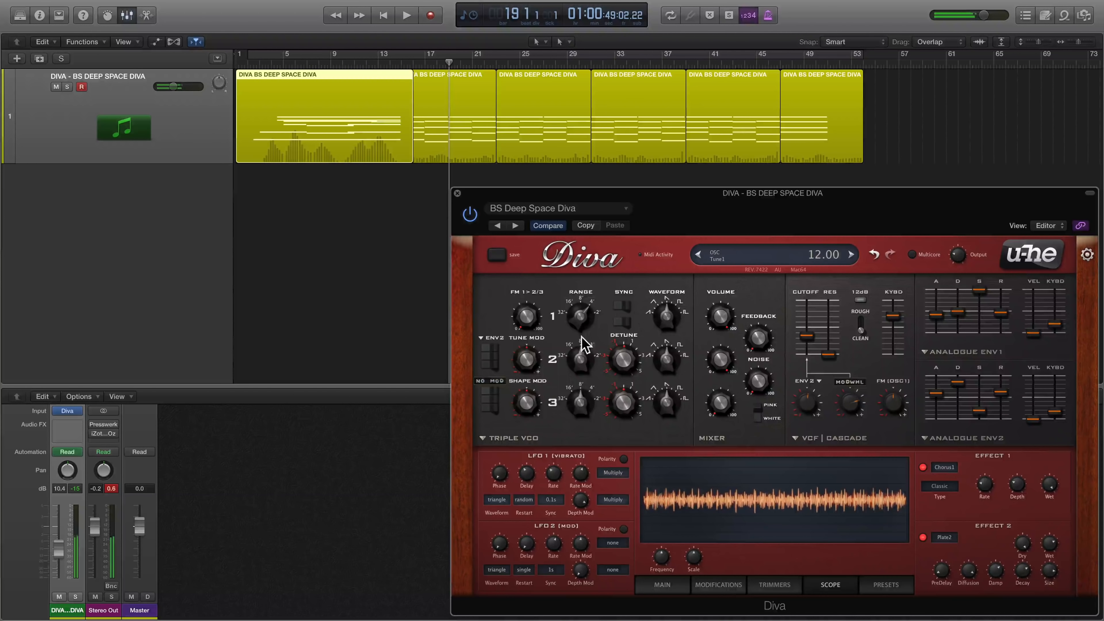
{"action": "mouse_move", "coordinate": [528, 318]}
{"action": "left_mouse_down"}
{"action": "mouse_move", "coordinate": [529, 281]}
{"action": "mouse_move", "coordinate": [526, 303]}
{"action": "left_mouse_up"}
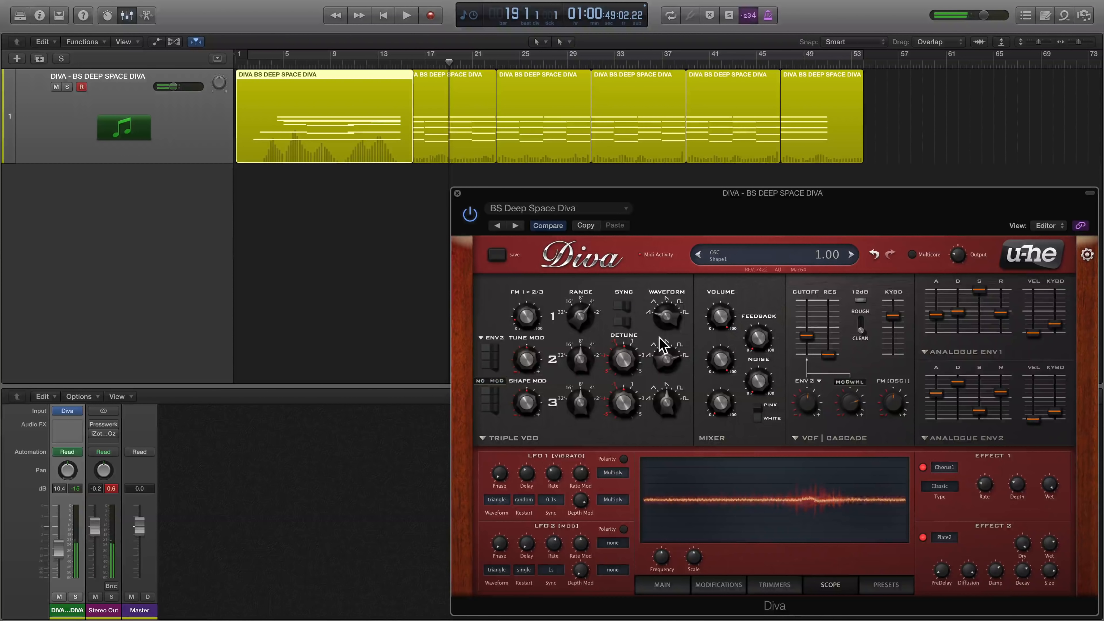
{"action": "left_click", "coordinate": [519, 428]}
{"action": "left_click", "coordinate": [539, 465]}
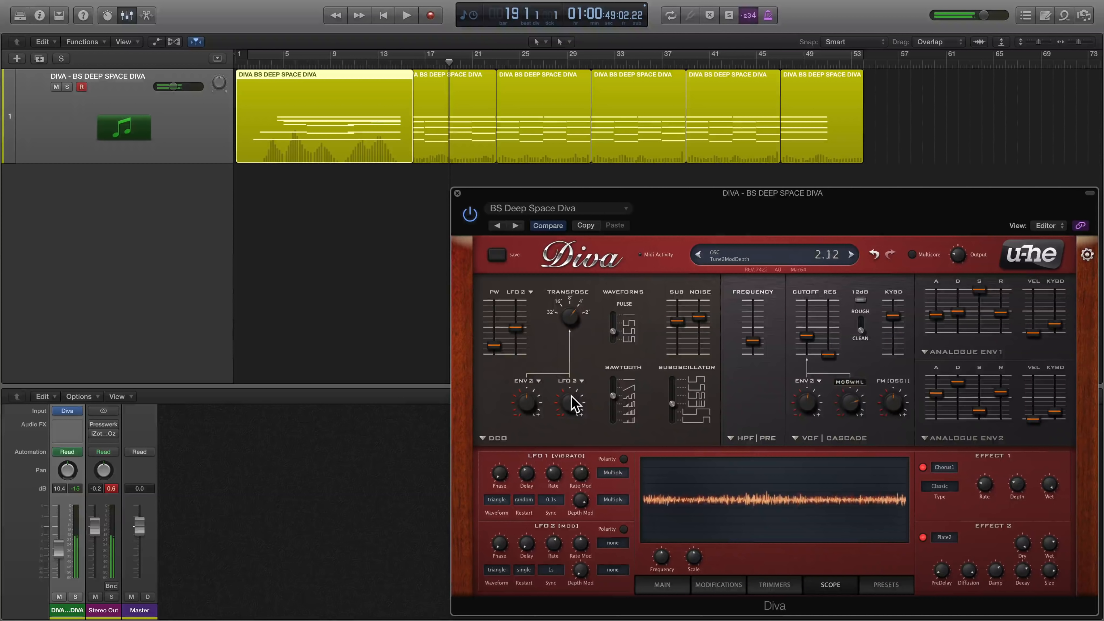
Change Diva's oscillator model to Digital.
{"action": "left_click", "coordinate": [503, 440]}
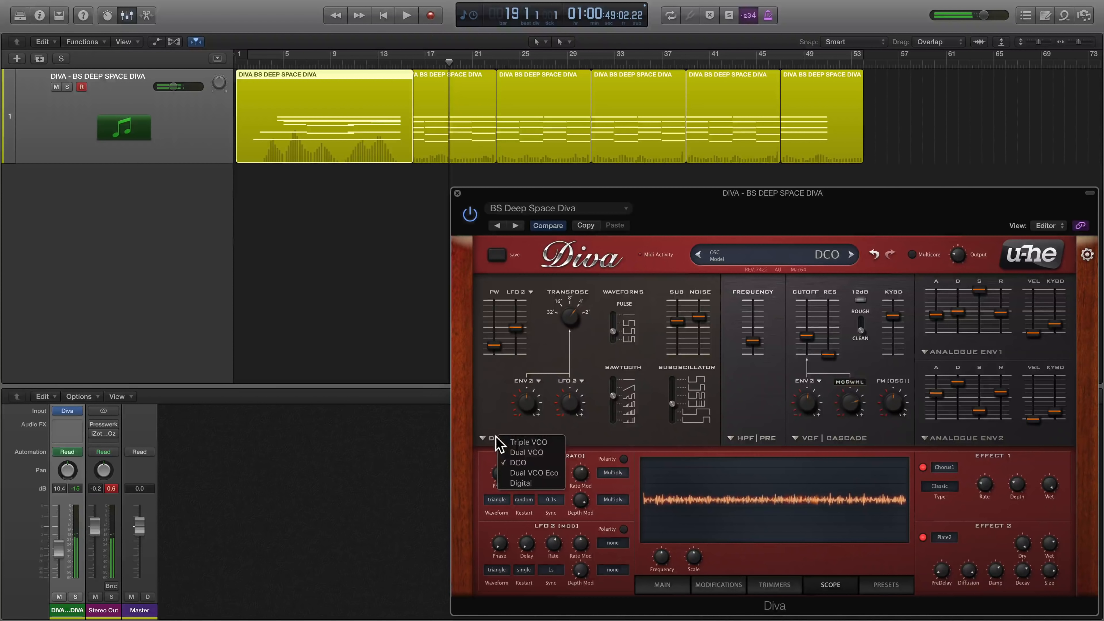
{"action": "left_click", "coordinate": [524, 488]}
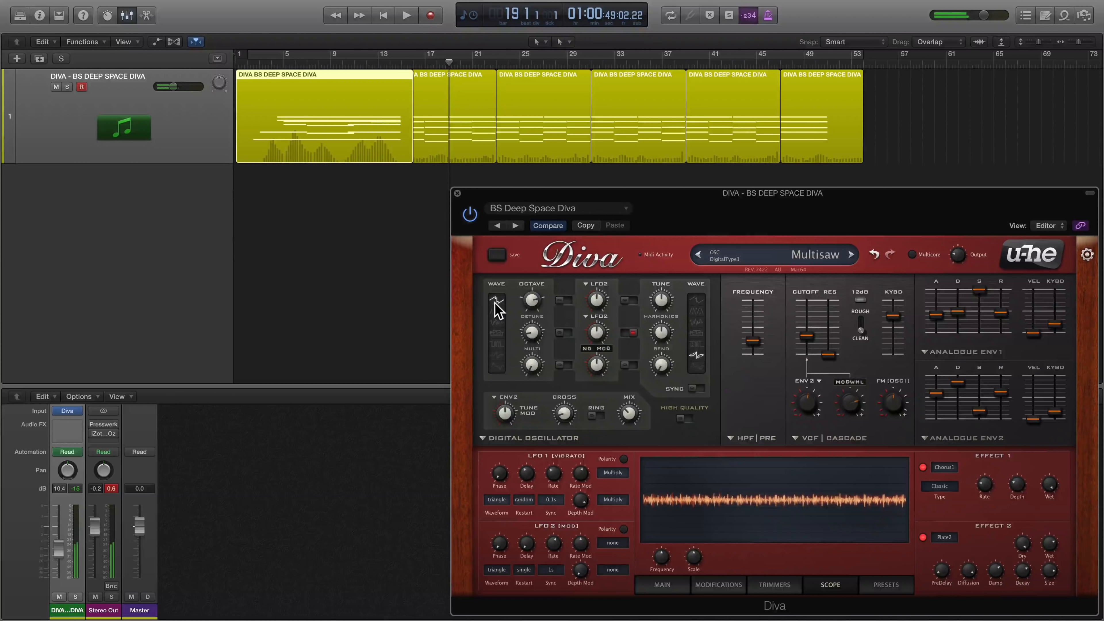
Try the Dual VCO oscillator model again and adjust its cross modulation amount.
{"action": "left_click", "coordinate": [540, 430]}
{"action": "left_click", "coordinate": [558, 453]}
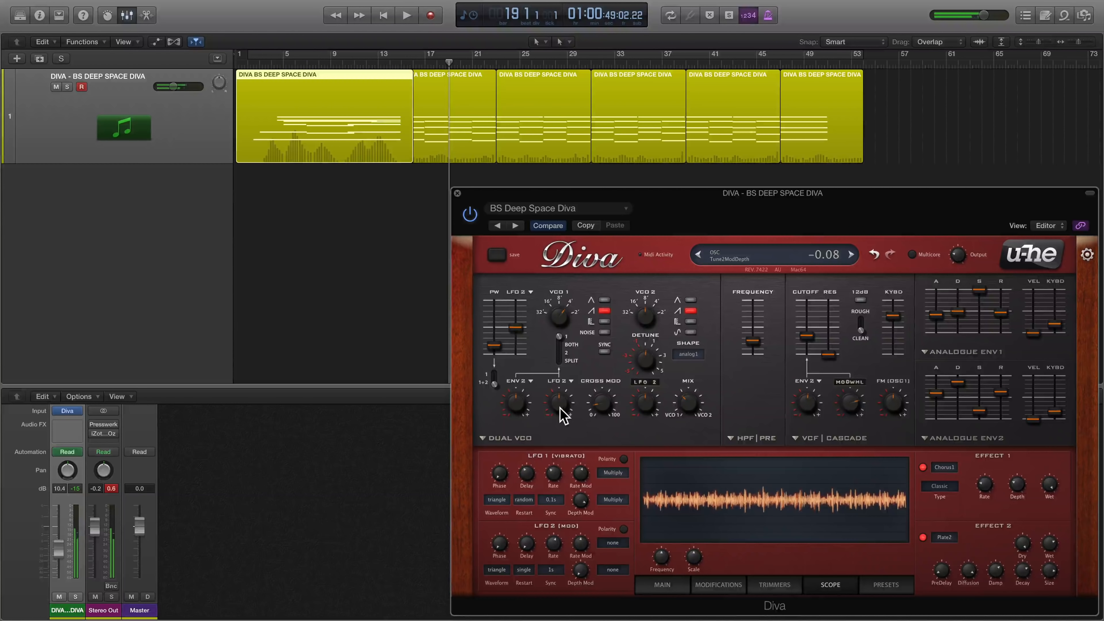
{"action": "left_click_drag", "start_coordinate": [601, 416], "coordinate": [603, 418]}
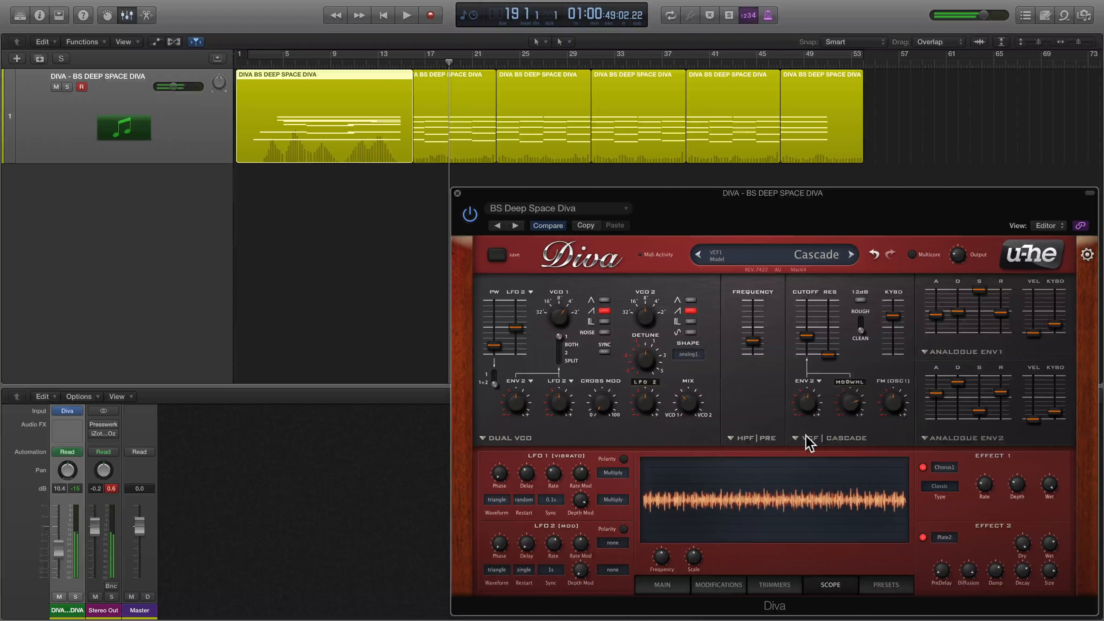
Try the BITE and Uhbie filter models, sweeping the Uhbie filter's Morph control to 0.00.
{"action": "left_click", "coordinate": [828, 473]}
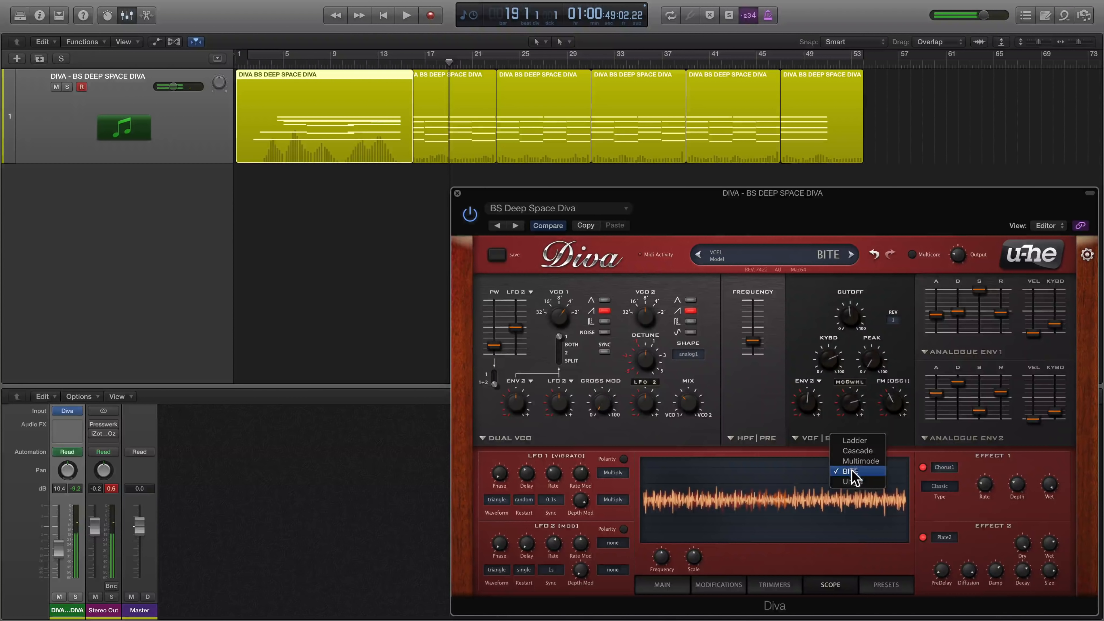
{"action": "left_click", "coordinate": [852, 481]}
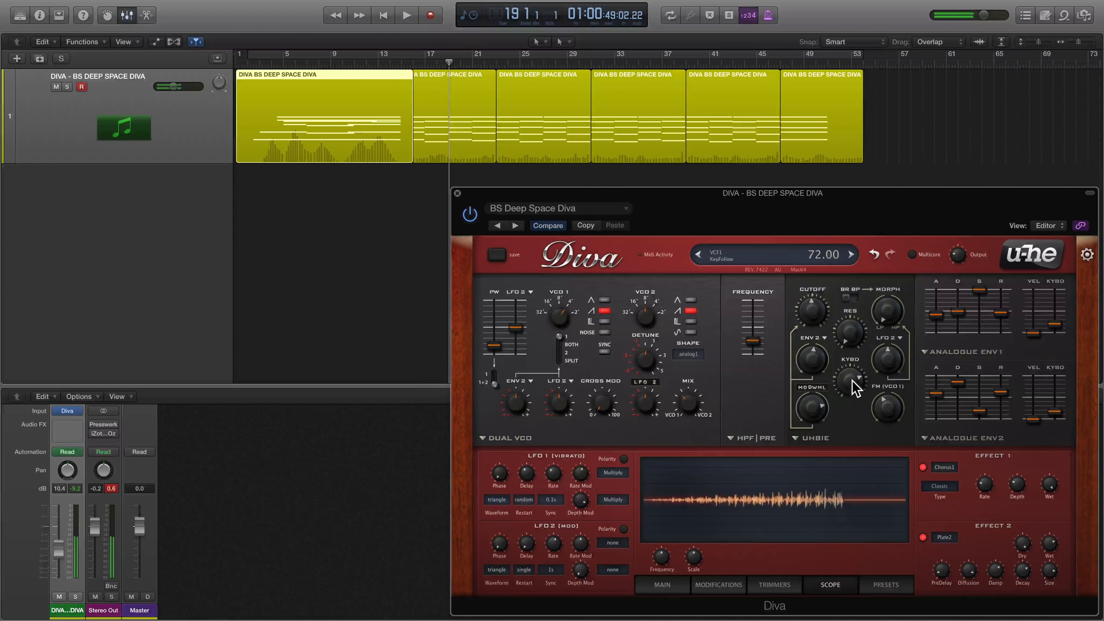
{"action": "left_click_drag", "start_coordinate": [882, 314], "coordinate": [875, 263]}
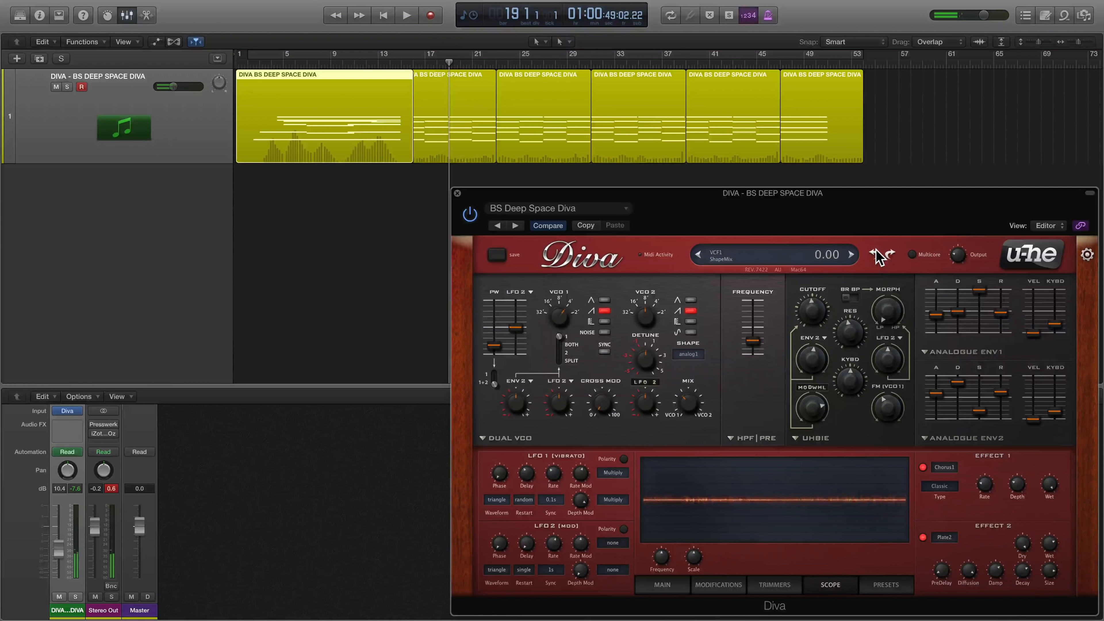
Undo the recent filter model changes and the switch to the Dual VCO oscillator.
{"action": "left_click", "coordinate": [878, 257]}
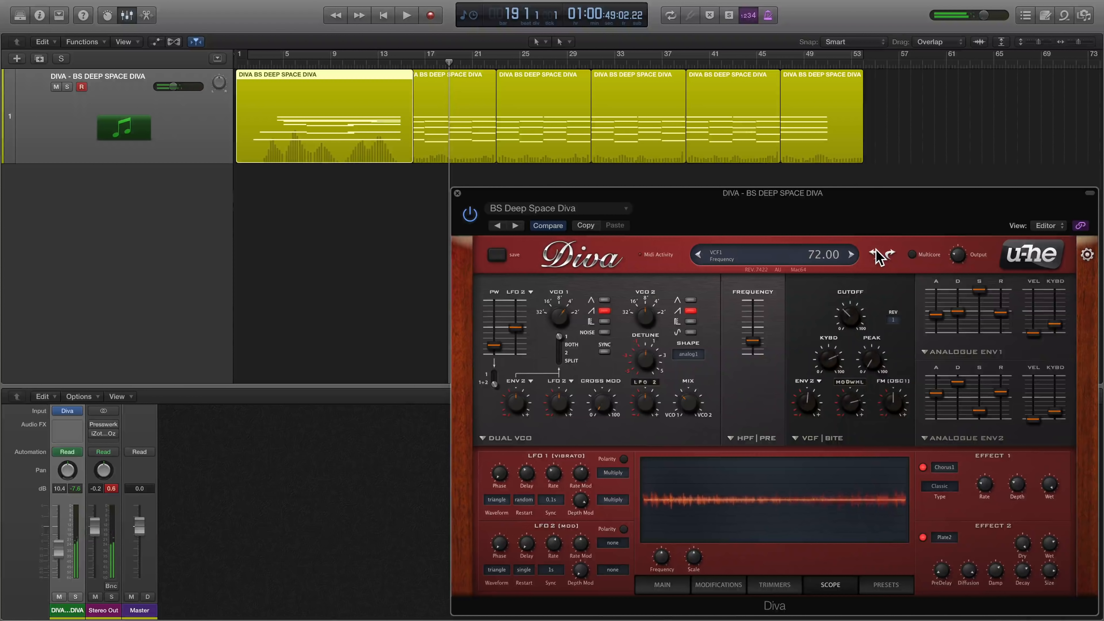
{"action": "left_click", "coordinate": [878, 257]}
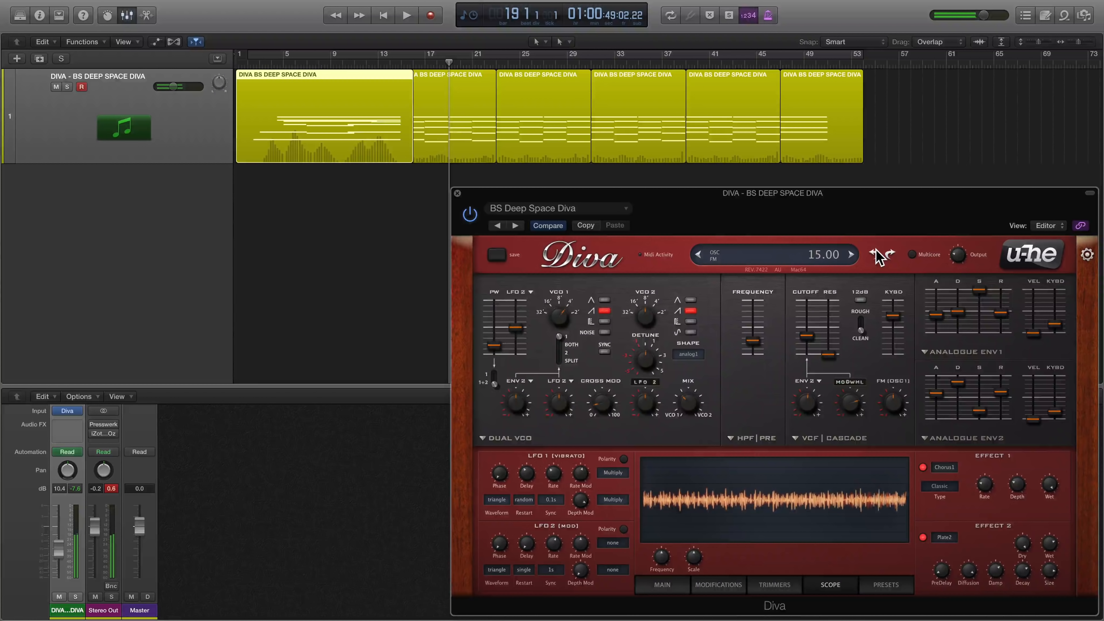
{"action": "left_click", "coordinate": [878, 257]}
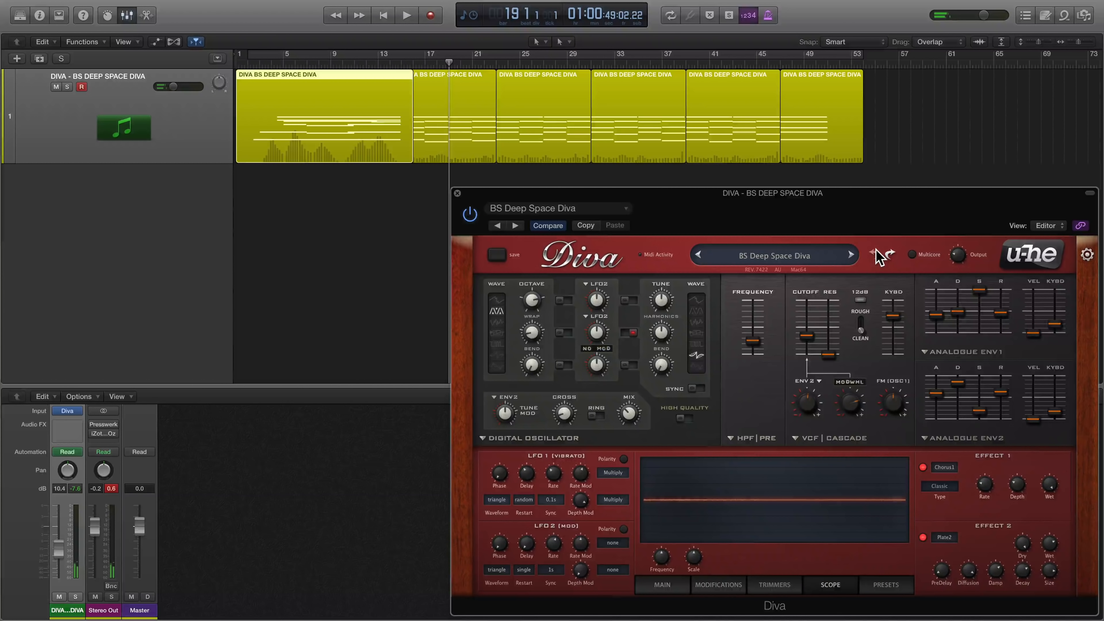
Start playback from bar 23 and set Diva's high-pass filter model to HPF post.
{"action": "left_click", "coordinate": [504, 67]}
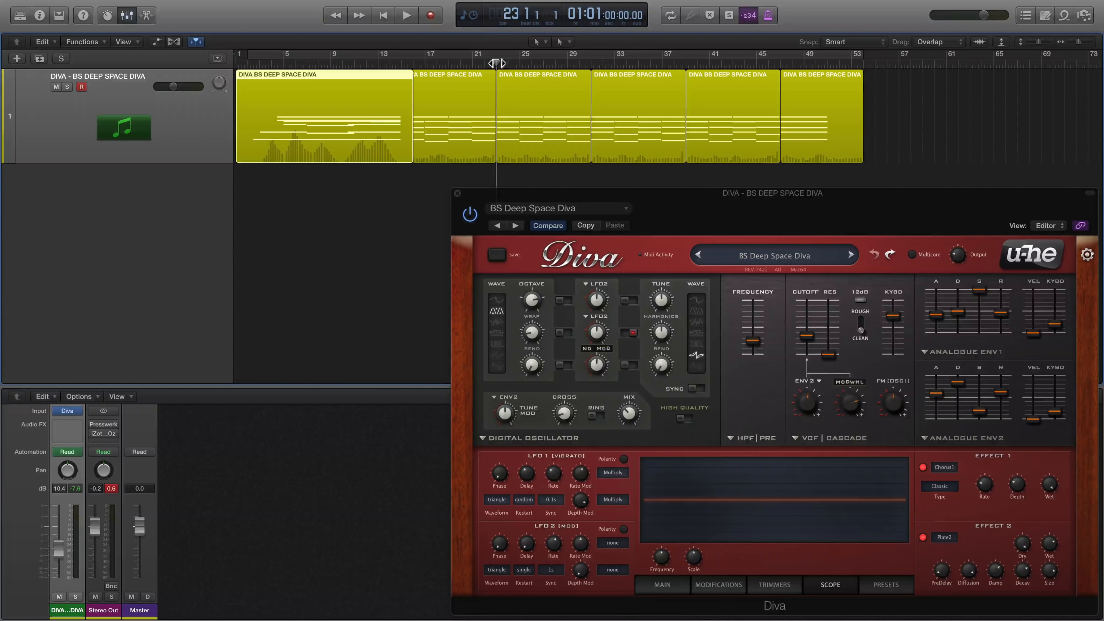
{"action": "key", "text": "space"}
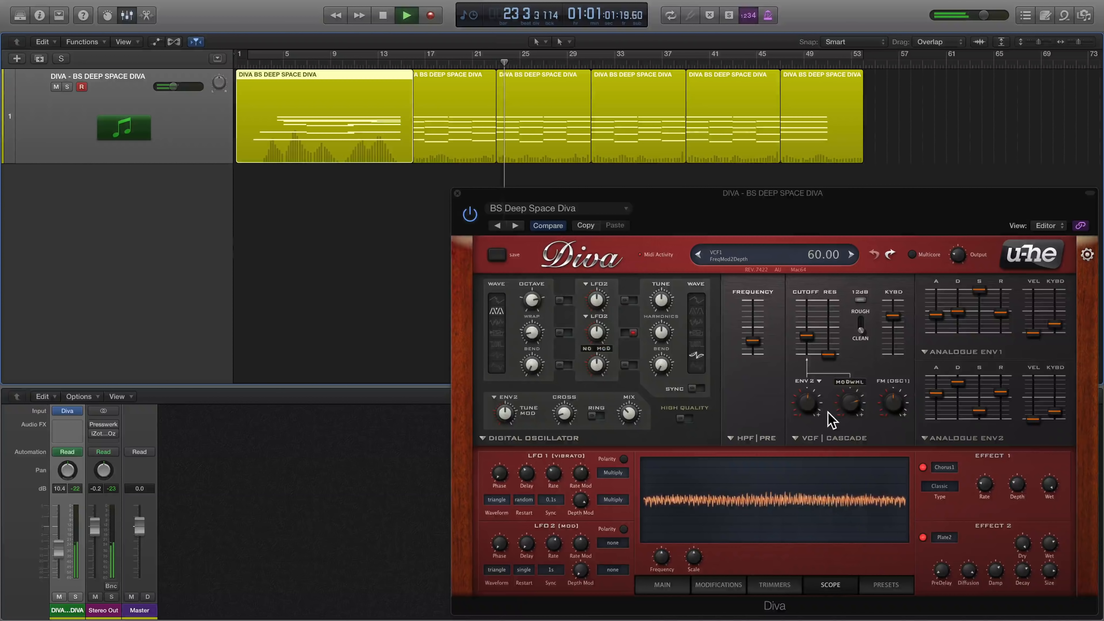
{"action": "left_click", "coordinate": [757, 438]}
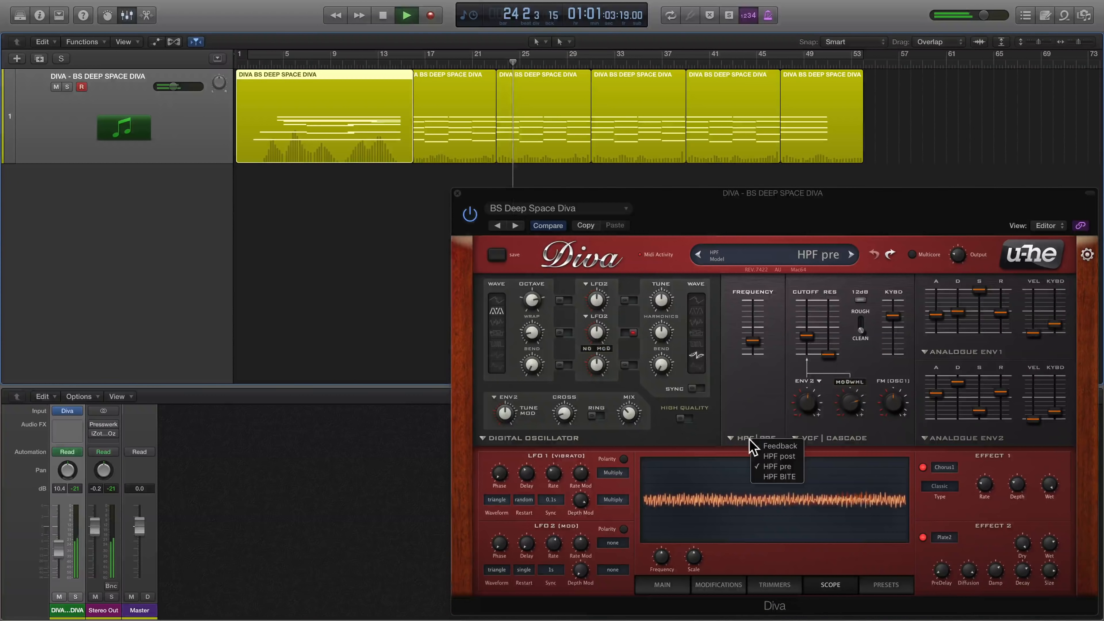
{"action": "left_click", "coordinate": [787, 461]}
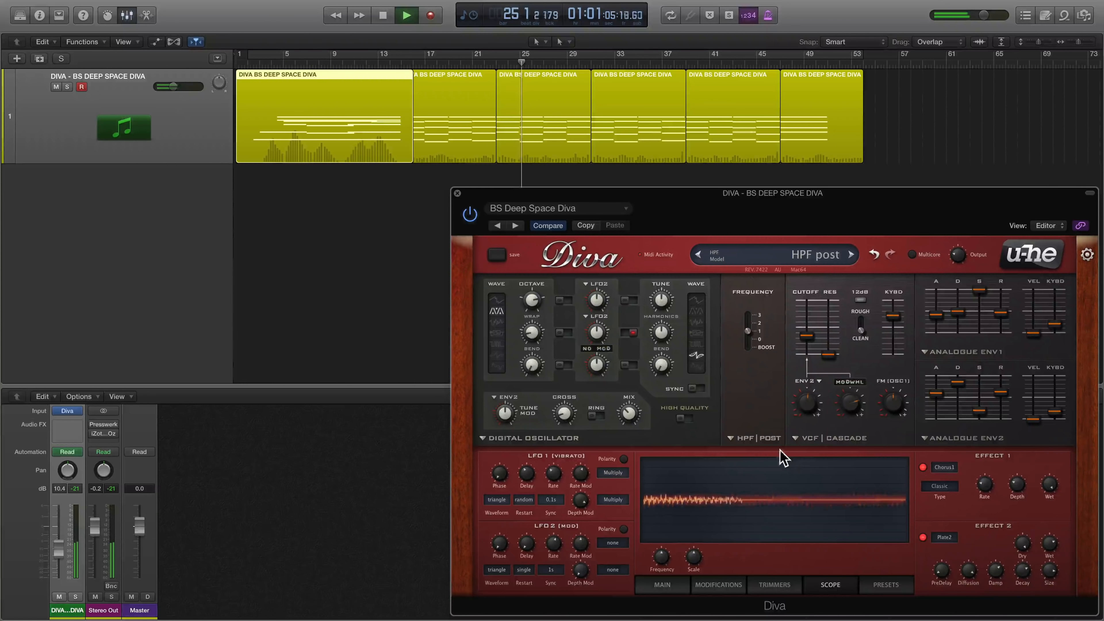
Try the digital model for the second envelope and settle on the ADS model.
{"action": "left_click", "coordinate": [978, 438]}
{"action": "left_click", "coordinate": [995, 469]}
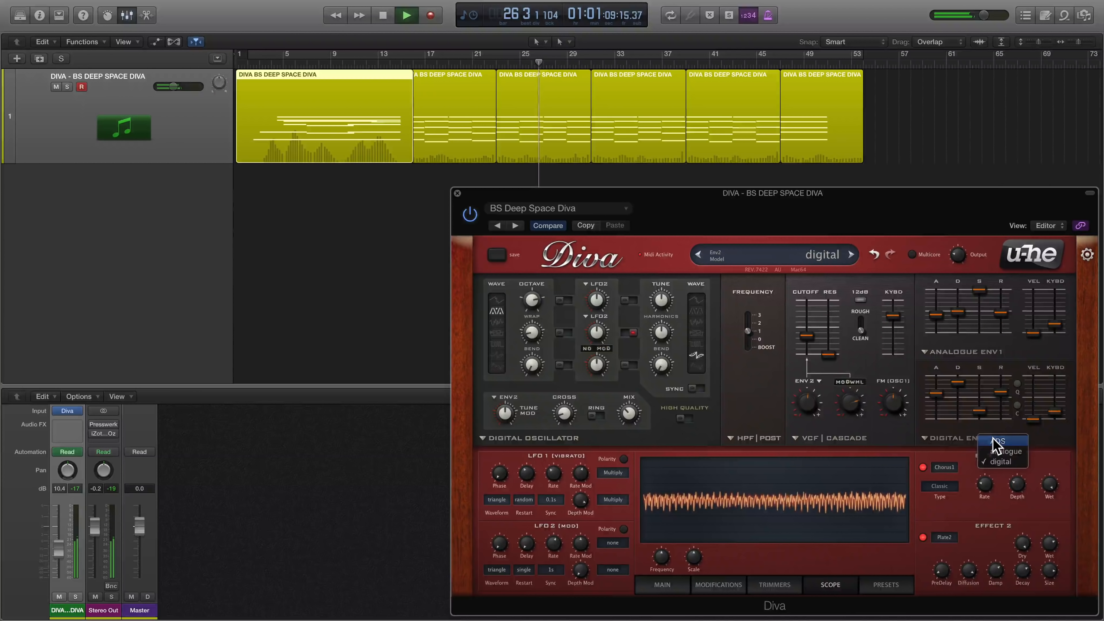
{"action": "left_click", "coordinate": [995, 442]}
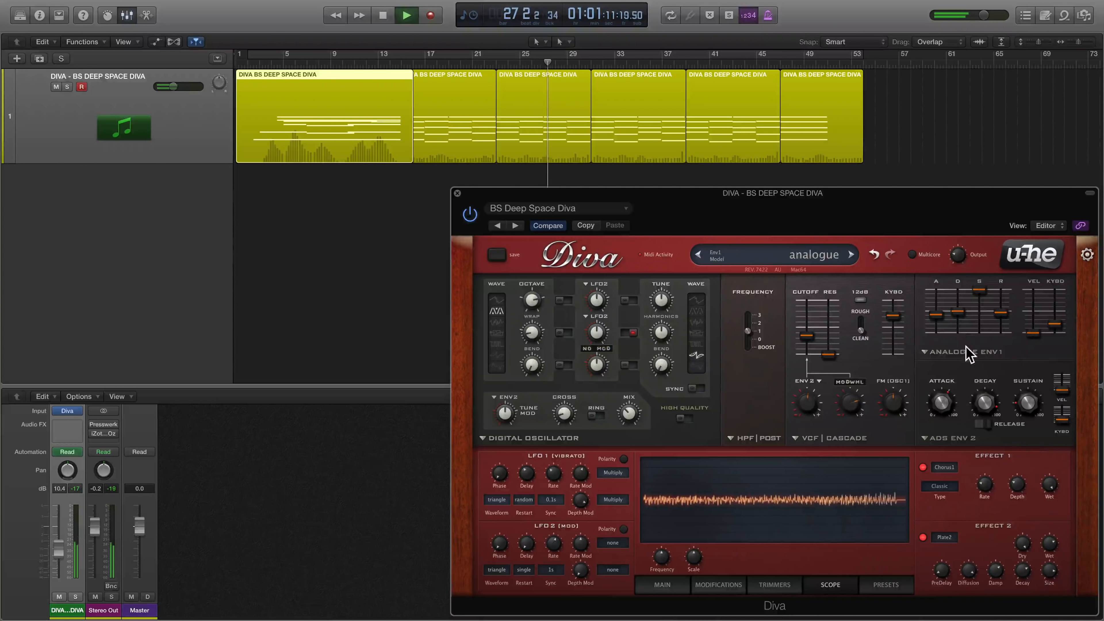
View Diva's Modifications and Trimmers pages.
{"action": "left_click", "coordinate": [735, 586]}
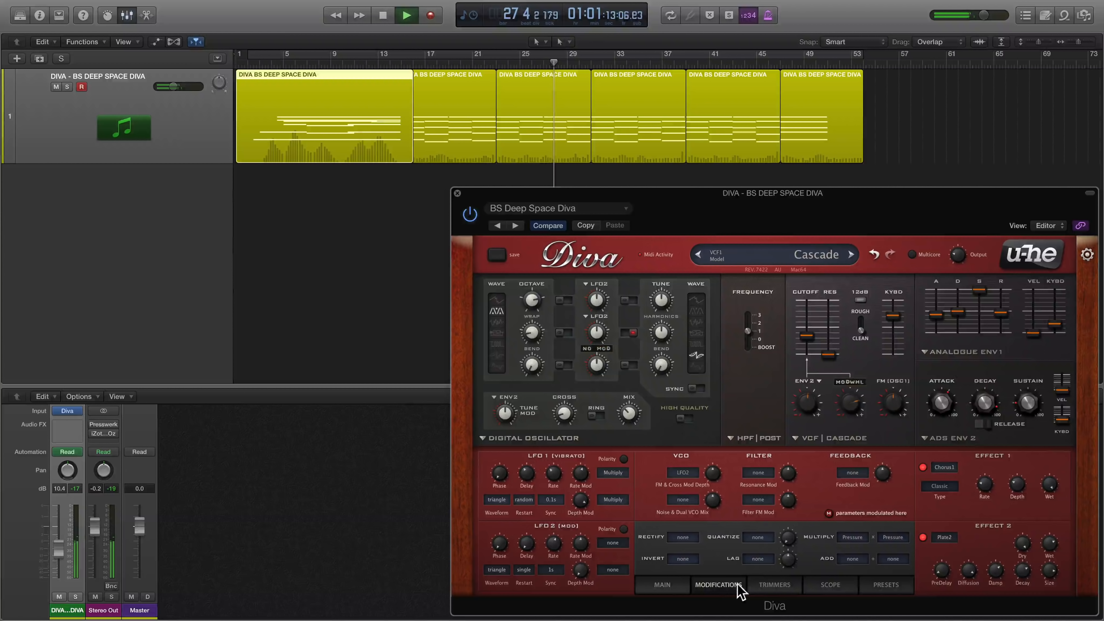
{"action": "left_click", "coordinate": [773, 584]}
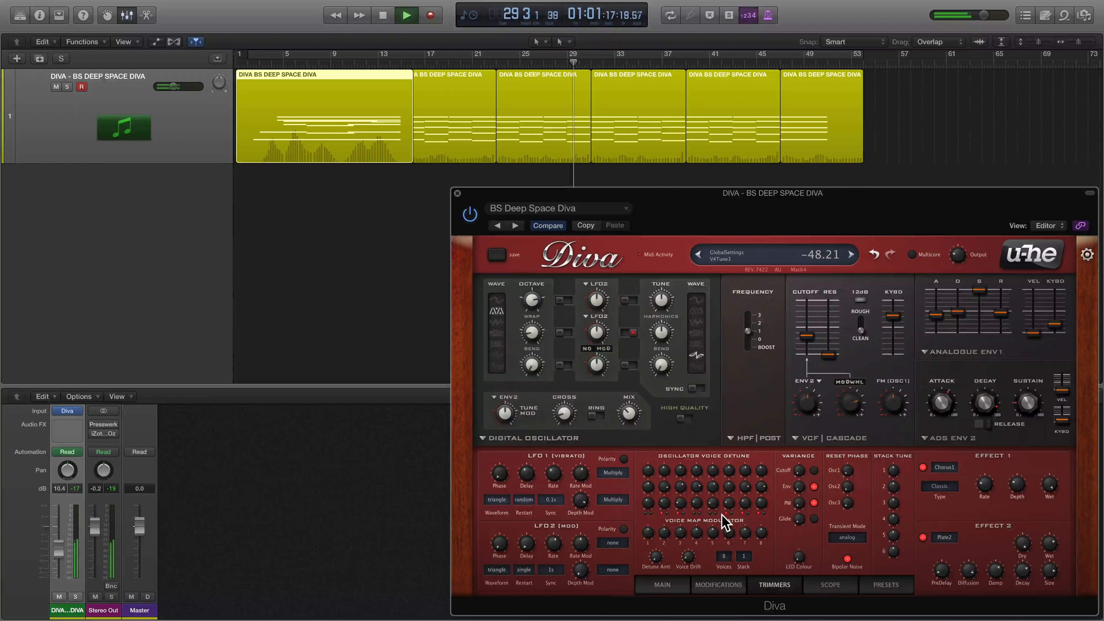
Return Diva to its Main page, open the Deep Space Diva region starting at bar 31 in the Piano Roll and close the Diva window.
{"action": "left_click", "coordinate": [664, 585]}
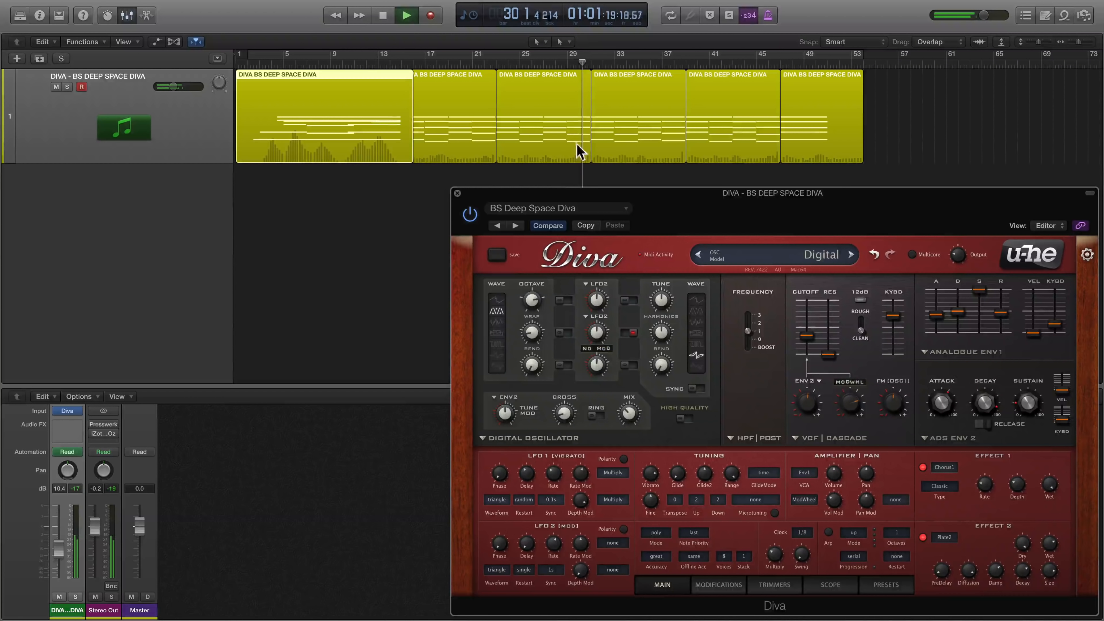
{"action": "double_click", "coordinate": [623, 134]}
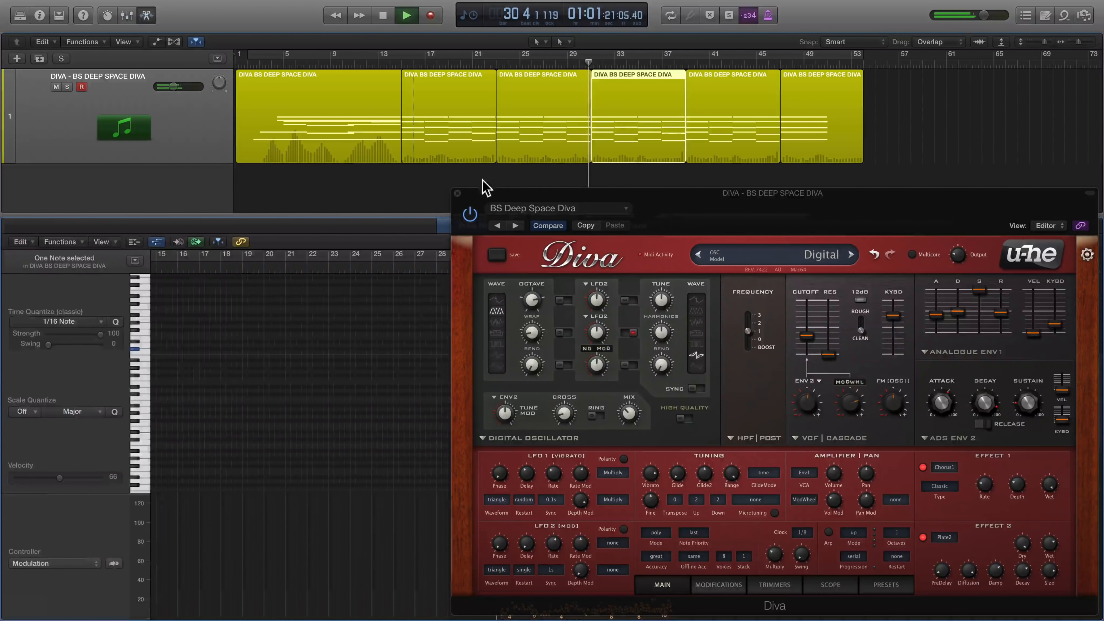
{"action": "left_click", "coordinate": [457, 193]}
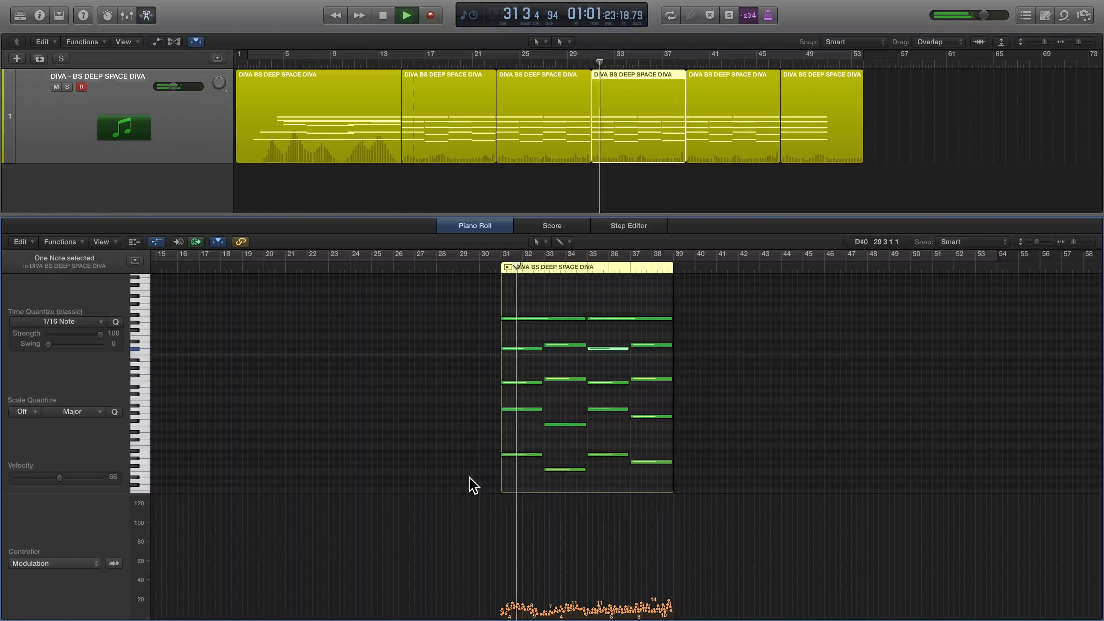
{"action": "left_click_drag", "start_coordinate": [453, 494], "coordinate": [456, 555]}
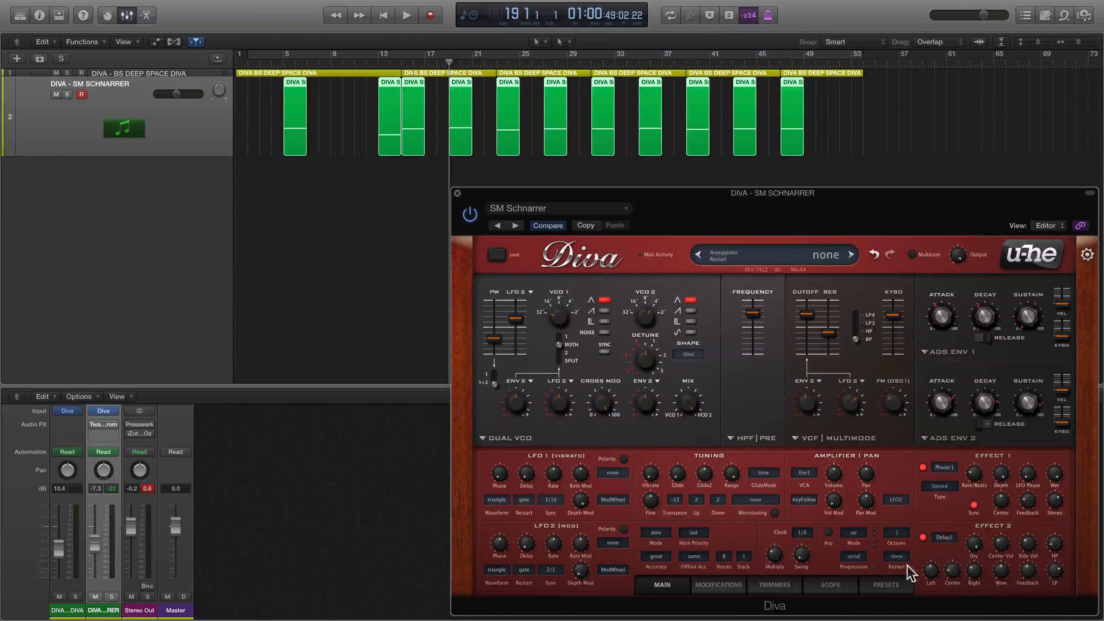
Select the SM Schnarrer preset from Diva's 7 EFFECTS folder, return to the Main page and try the Cross Mod control.
{"action": "left_click", "coordinate": [895, 584]}
{"action": "left_click", "coordinate": [596, 377]}
{"action": "left_click", "coordinate": [810, 367]}
{"action": "left_click", "coordinate": [813, 350]}
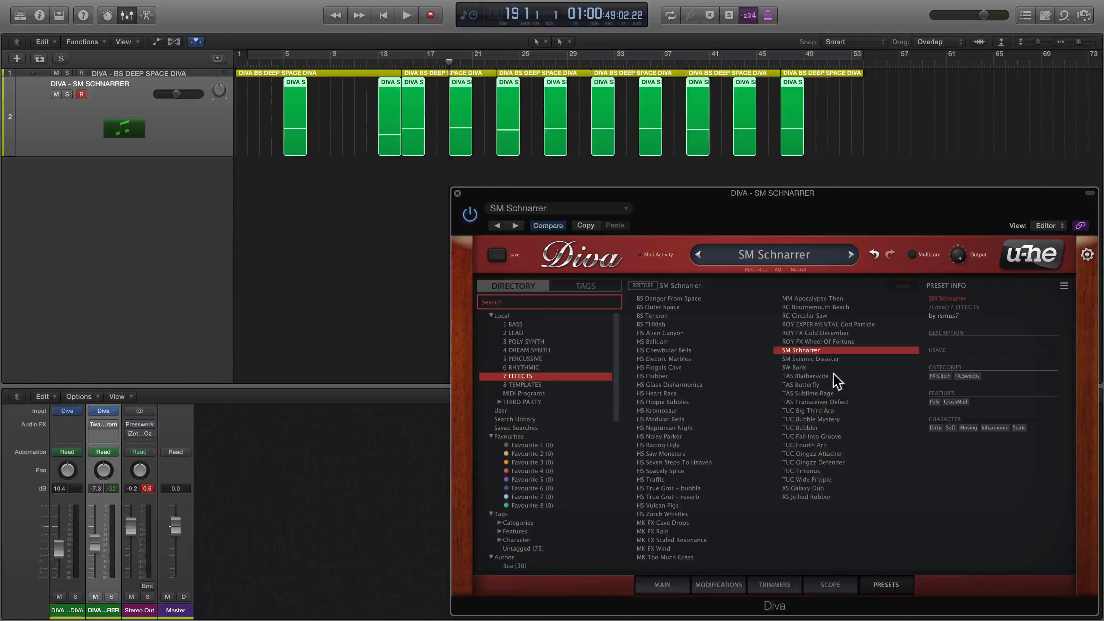
{"action": "left_click", "coordinate": [678, 584]}
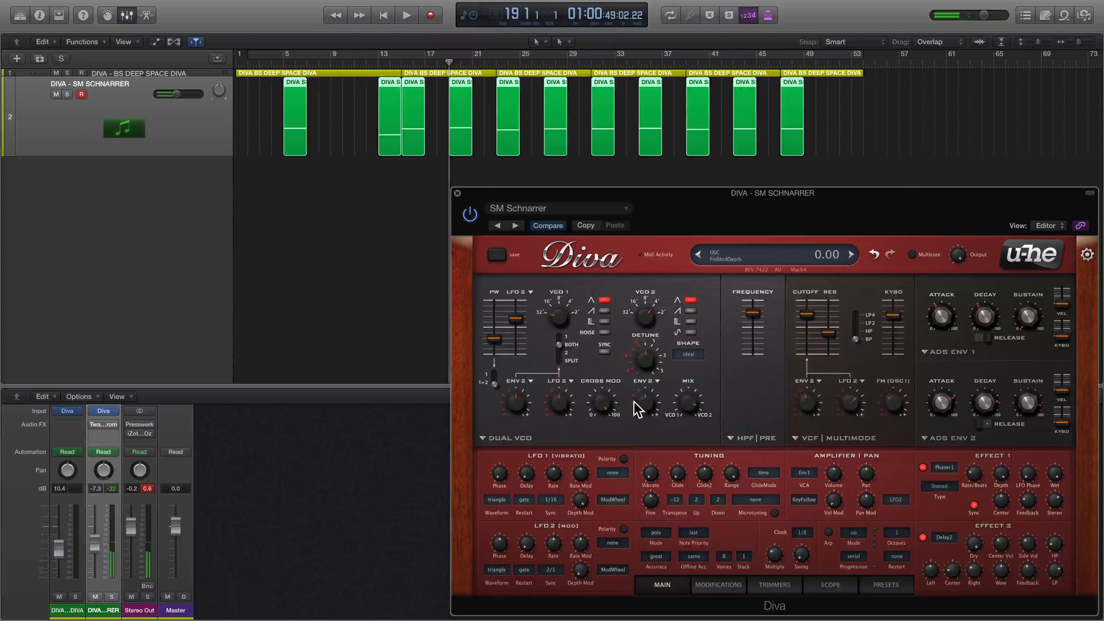
{"action": "left_click_drag", "start_coordinate": [604, 413], "coordinate": [615, 373]}
Open the Twangström reverb on the SM Schnarrer channel and load the RCH Dawn Patrol preset from 02 Classic Long.
{"action": "mouse_move", "coordinate": [105, 422]}
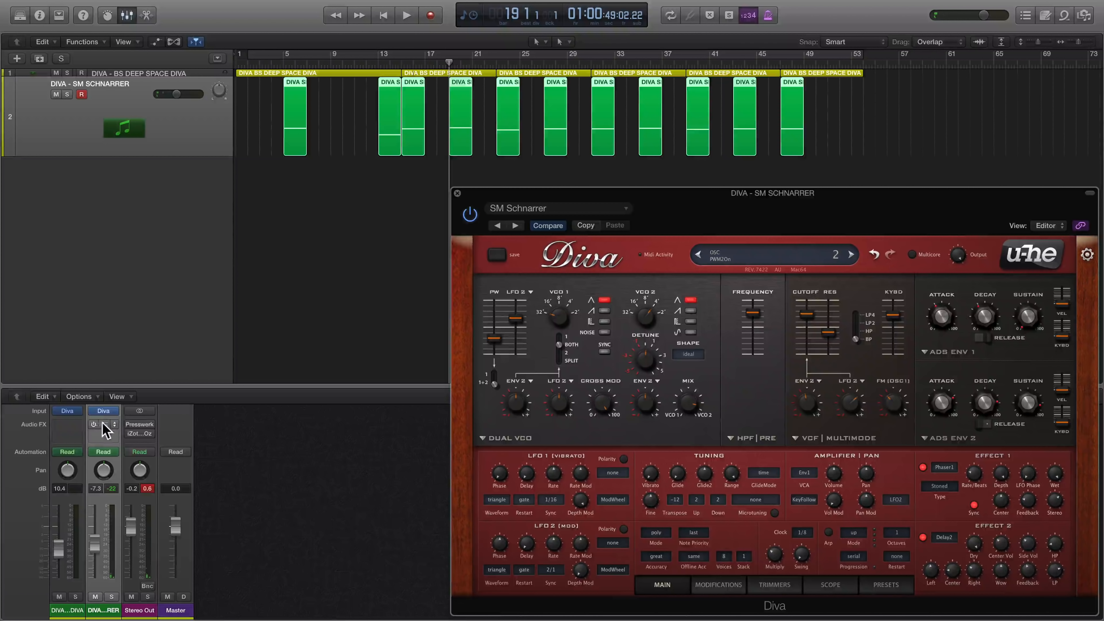
{"action": "left_click", "coordinate": [104, 424]}
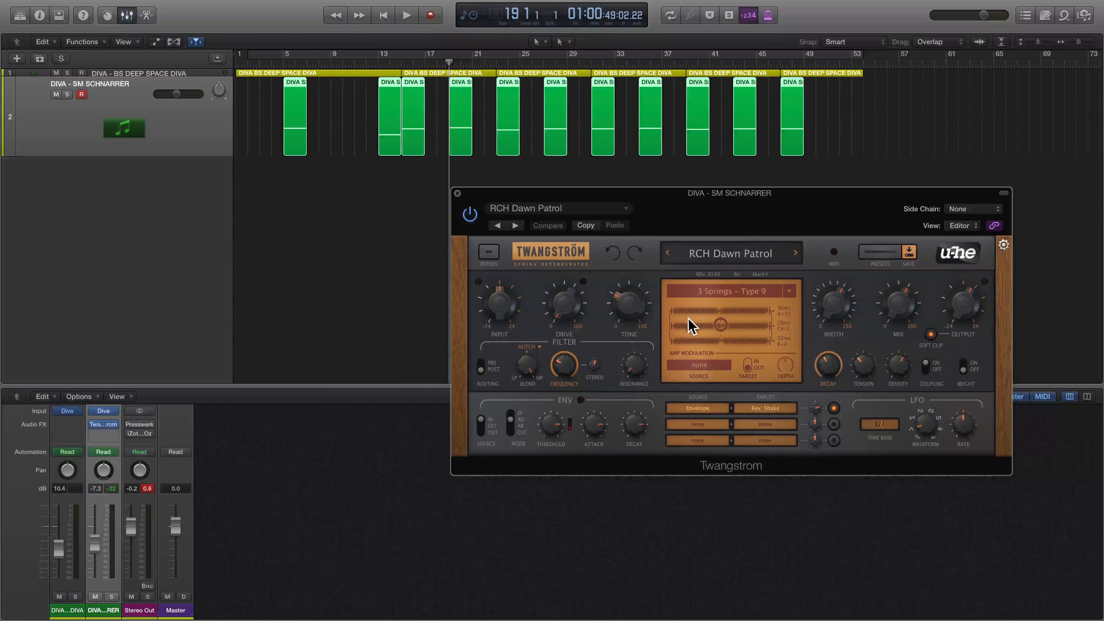
{"action": "left_click", "coordinate": [878, 251]}
{"action": "left_click", "coordinate": [574, 344]}
{"action": "left_click", "coordinate": [564, 327]}
{"action": "left_click", "coordinate": [691, 344]}
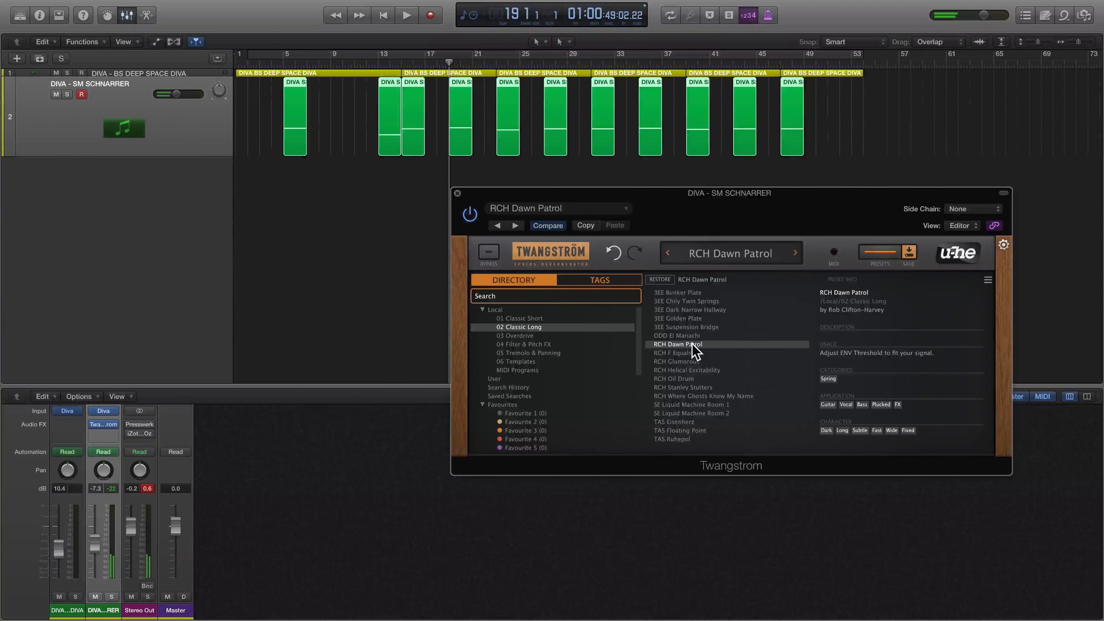
{"action": "left_click", "coordinate": [878, 252]}
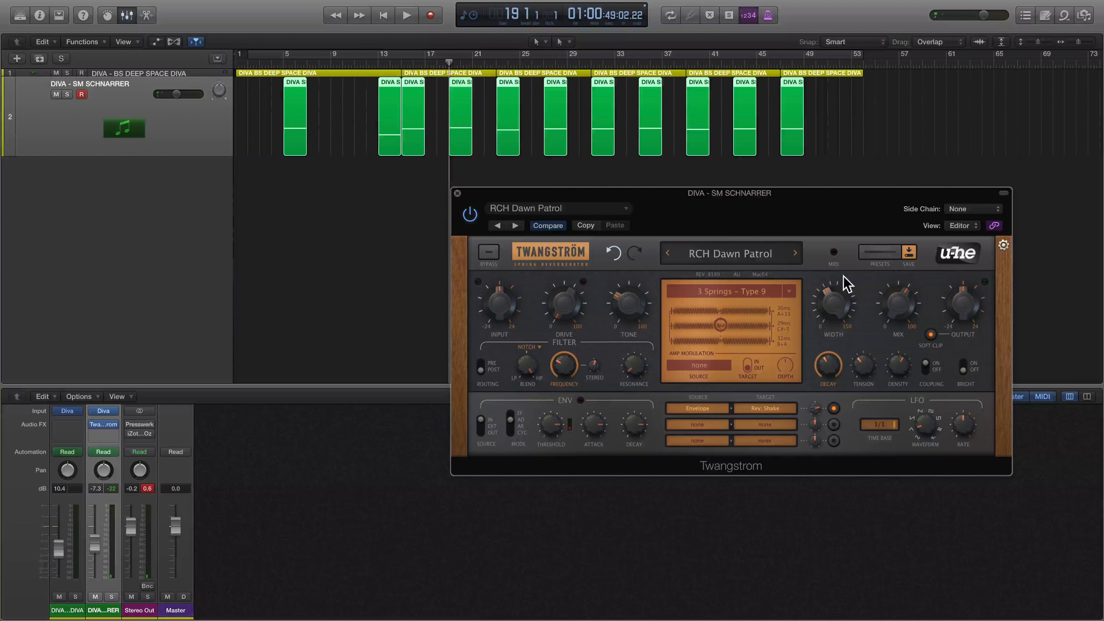
Adjust Twangström's Width, Drive and Decay controls.
{"action": "left_click_drag", "start_coordinate": [836, 300], "coordinate": [834, 295]}
{"action": "left_click_drag", "start_coordinate": [561, 307], "coordinate": [564, 239]}
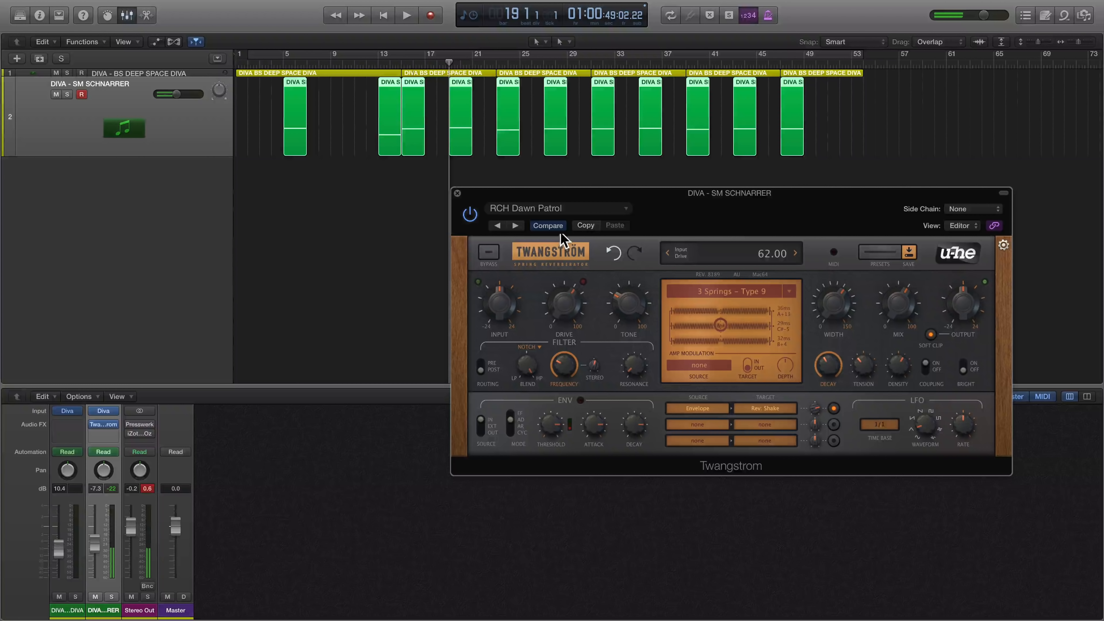
{"action": "left_click_drag", "start_coordinate": [835, 368], "coordinate": [836, 372]}
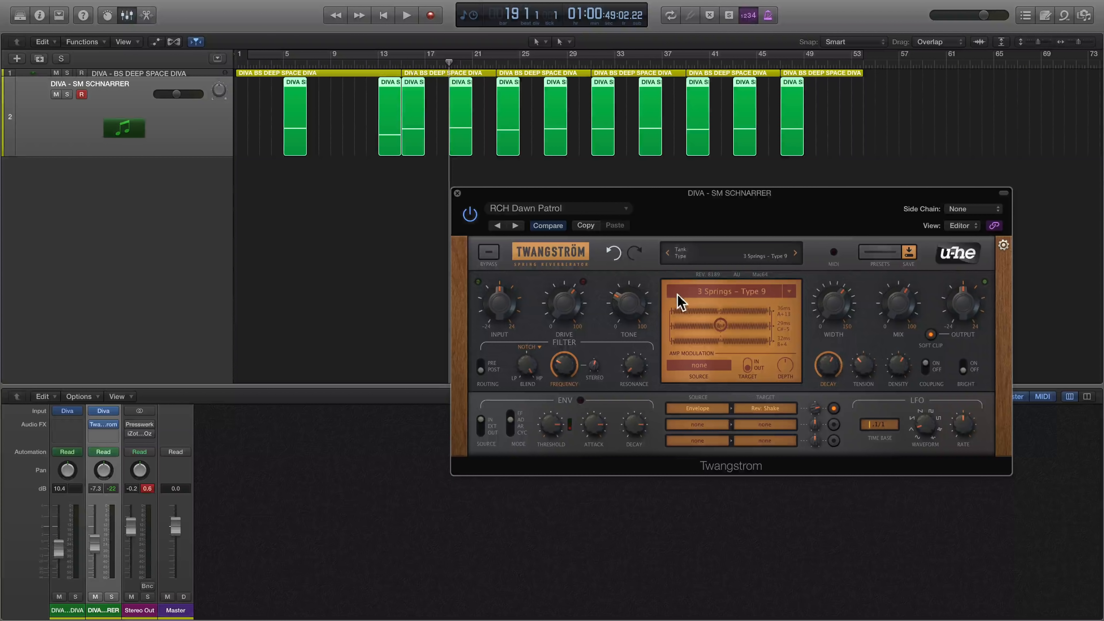
Browse Twangström's Overdrive, Tremolo & Panning and Templates preset folders, return to the editor and inspect the spring tank and modulation slots.
{"action": "left_click", "coordinate": [877, 253]}
{"action": "left_click", "coordinate": [567, 335]}
{"action": "left_click", "coordinate": [562, 353]}
{"action": "left_click", "coordinate": [560, 362]}
{"action": "left_click", "coordinate": [873, 259]}
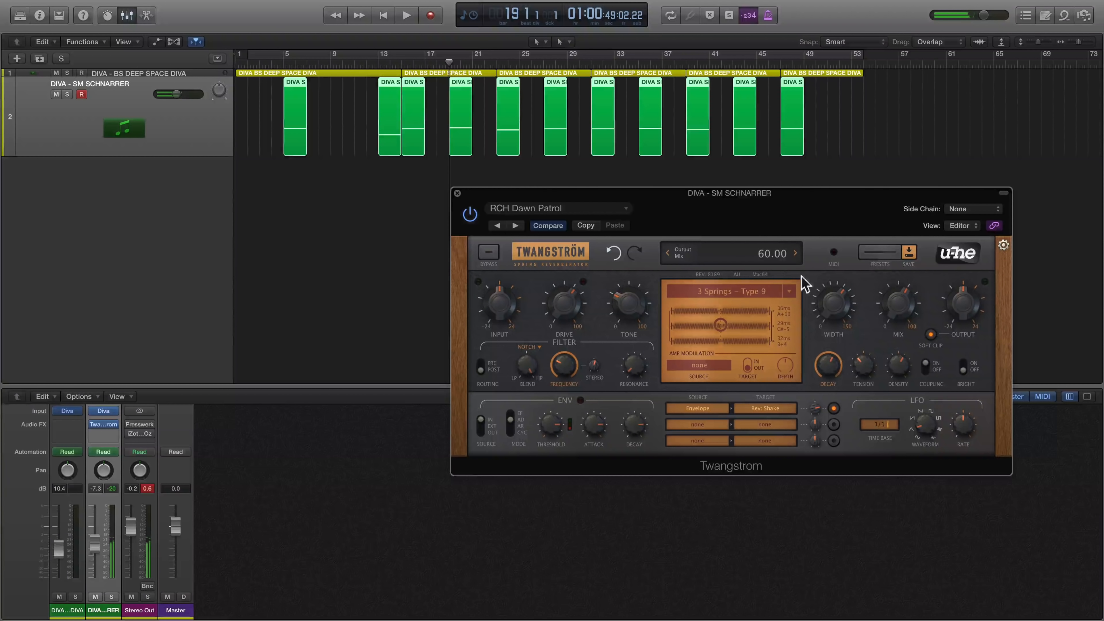
{"action": "left_click_drag", "start_coordinate": [723, 309], "coordinate": [753, 336]}
{"action": "left_click", "coordinate": [720, 407]}
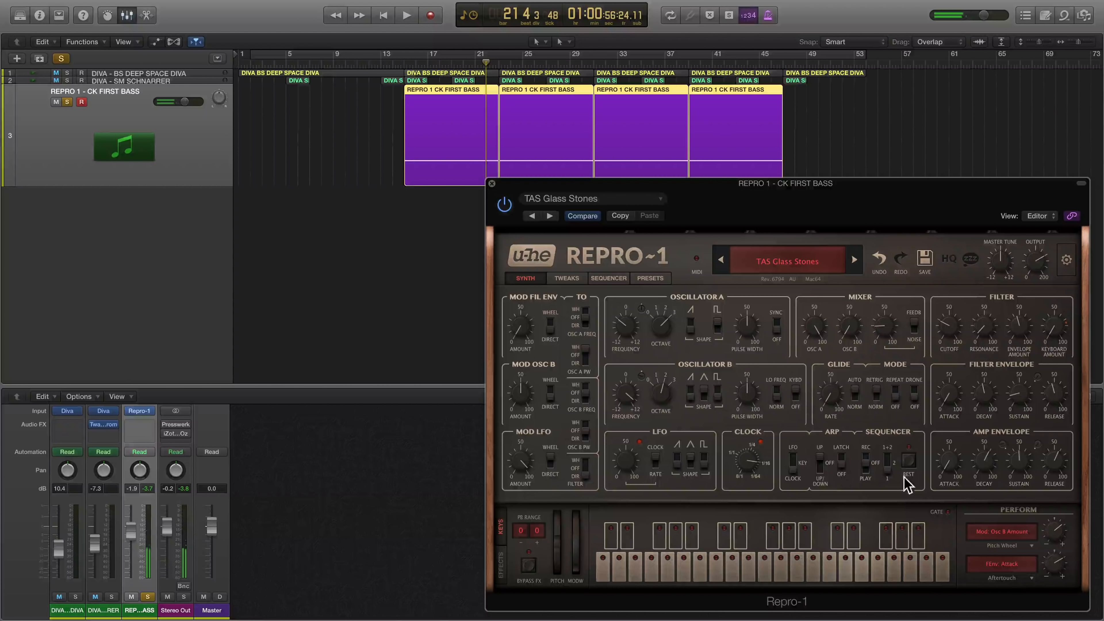
Set Repro-1's sequencer switch to Play, view the effects pedals and return to the keyboard view.
{"action": "left_click", "coordinate": [866, 471]}
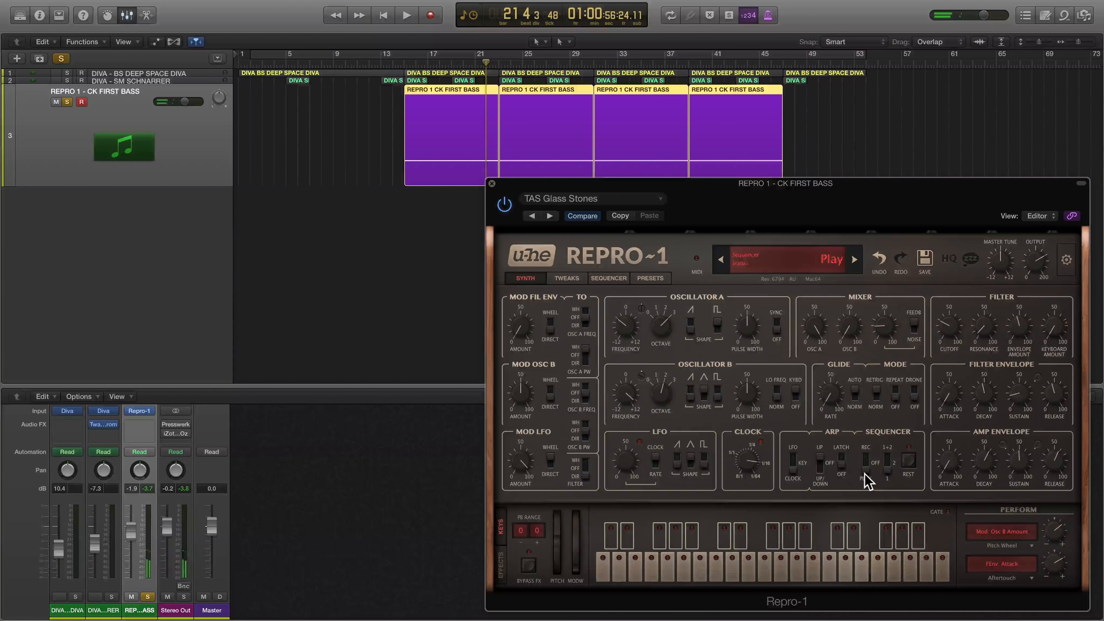
{"action": "left_click", "coordinate": [500, 564]}
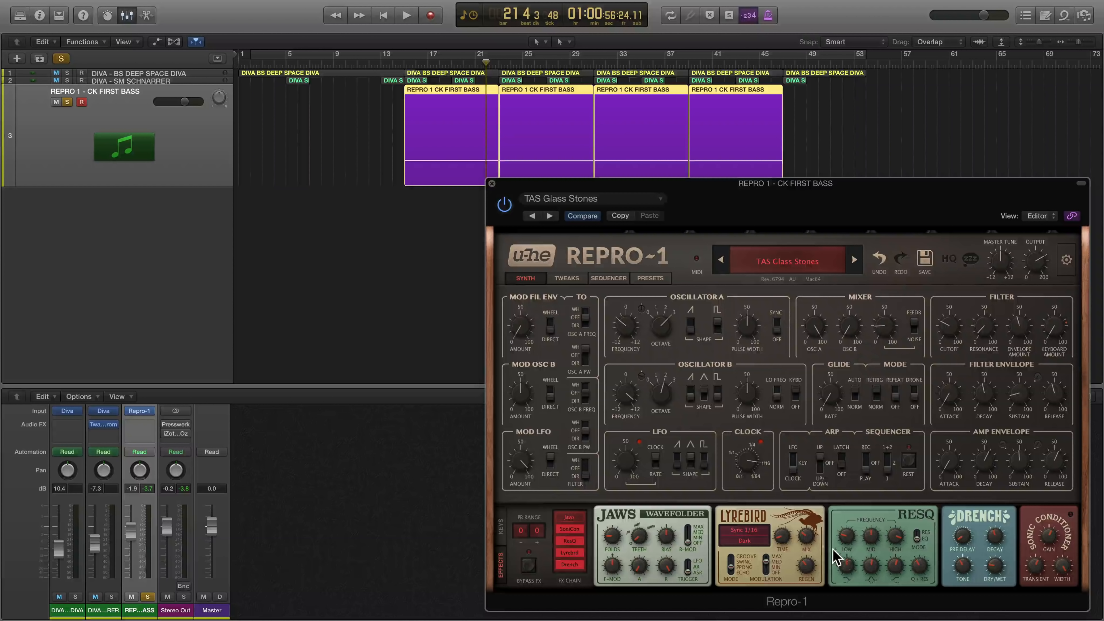
{"action": "left_click", "coordinate": [501, 524]}
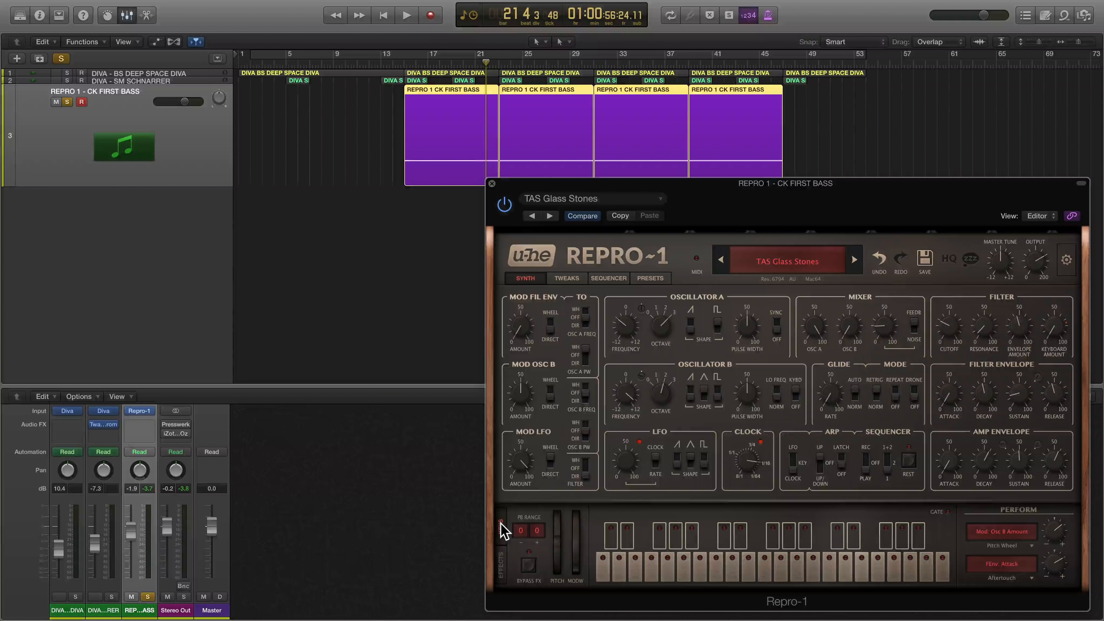
Load the CK First Bass preset from Repro-1's 01 Basses folder and return to the Synth page.
{"action": "left_click", "coordinate": [652, 279]}
{"action": "left_click", "coordinate": [549, 363]}
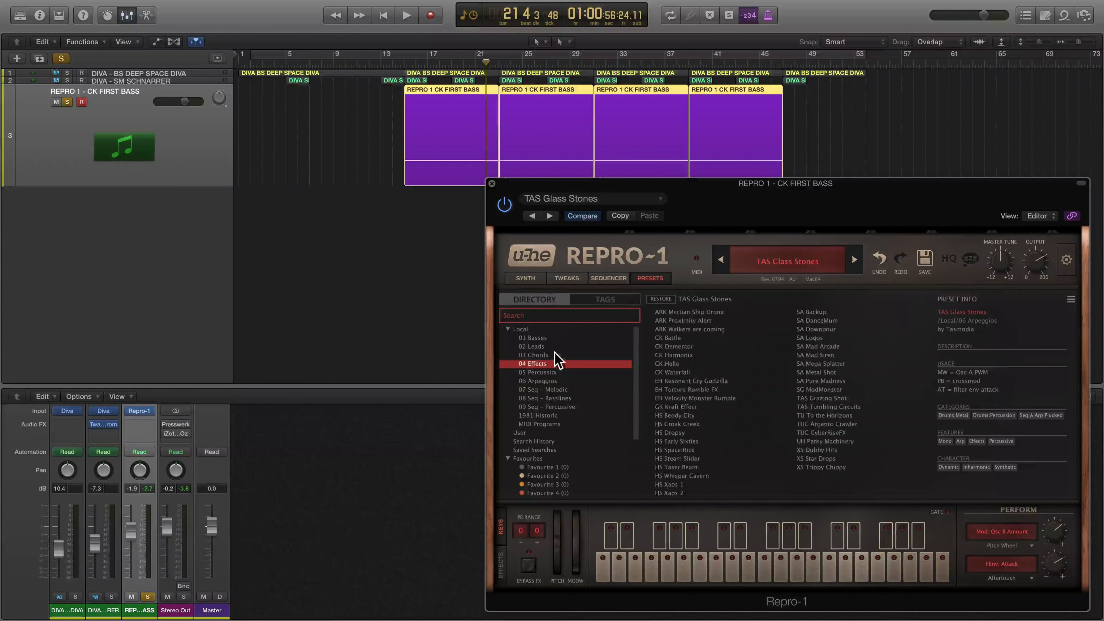
{"action": "left_click", "coordinate": [549, 338]}
{"action": "left_click", "coordinate": [693, 405]}
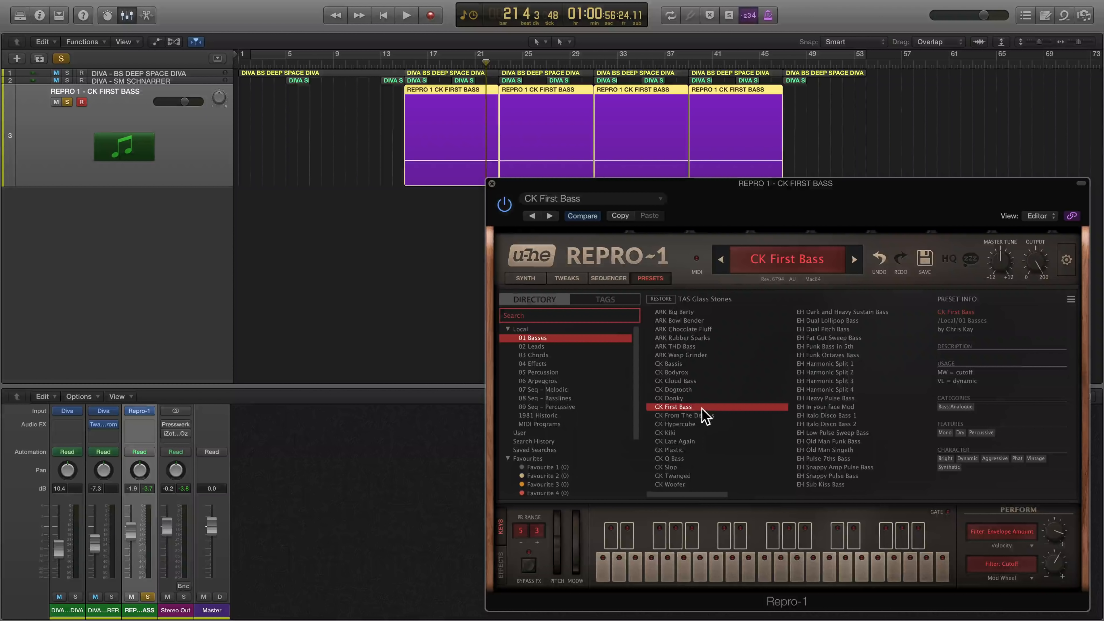
{"action": "left_click", "coordinate": [525, 278]}
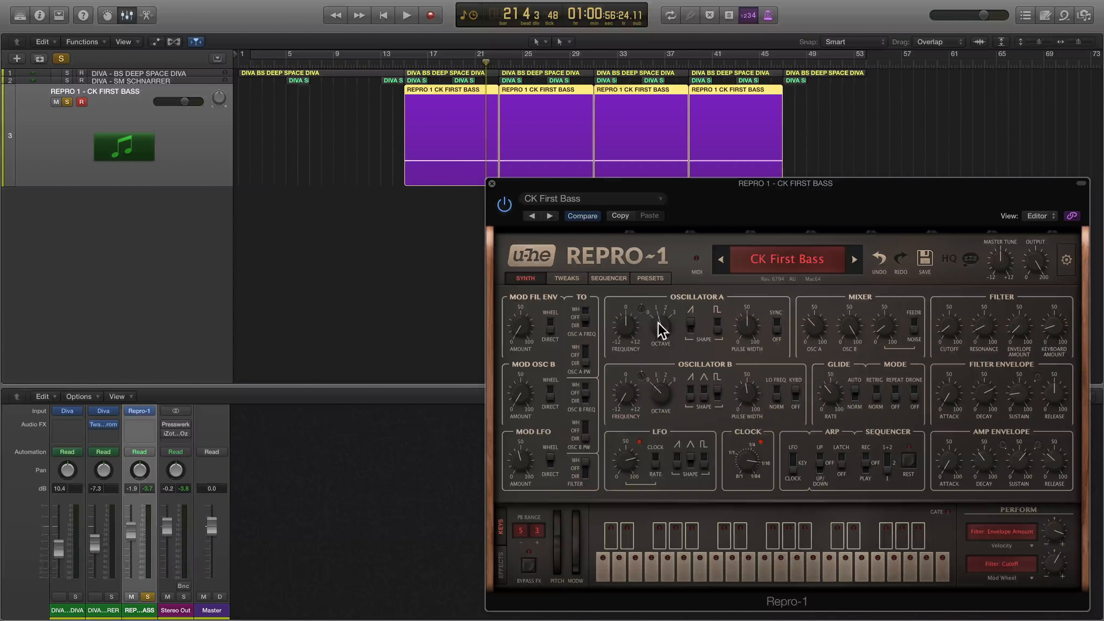
Try the waveform shape switches of oscillators A and B and adjust the filter cutoff.
{"action": "left_click", "coordinate": [691, 390]}
{"action": "left_click", "coordinate": [717, 326]}
{"action": "left_click", "coordinate": [691, 331]}
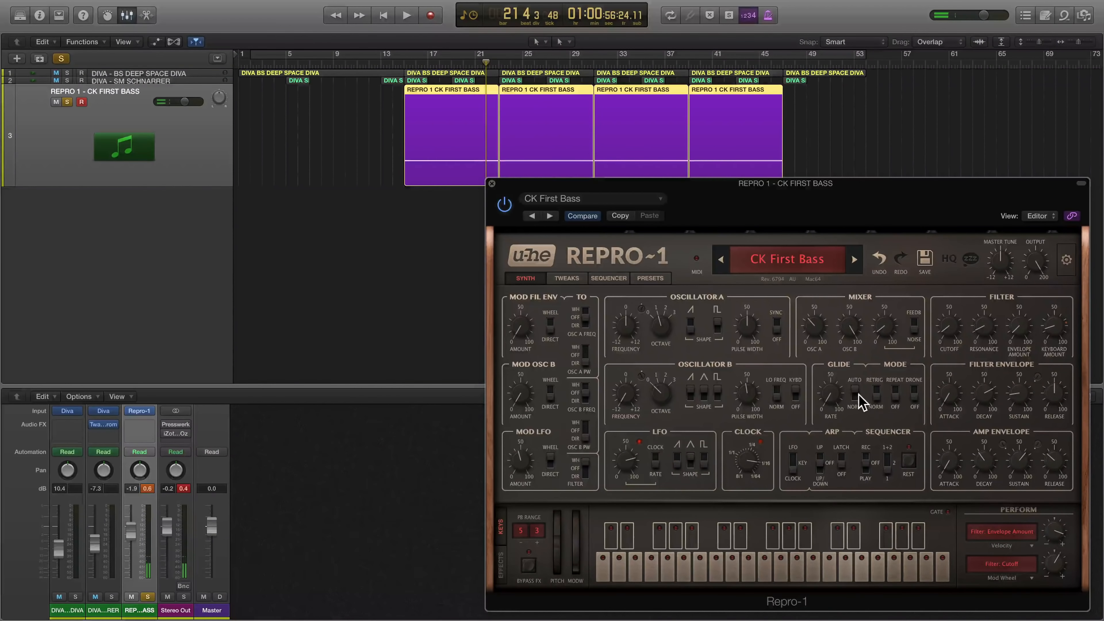
{"action": "left_click_drag", "start_coordinate": [947, 332], "coordinate": [945, 338]}
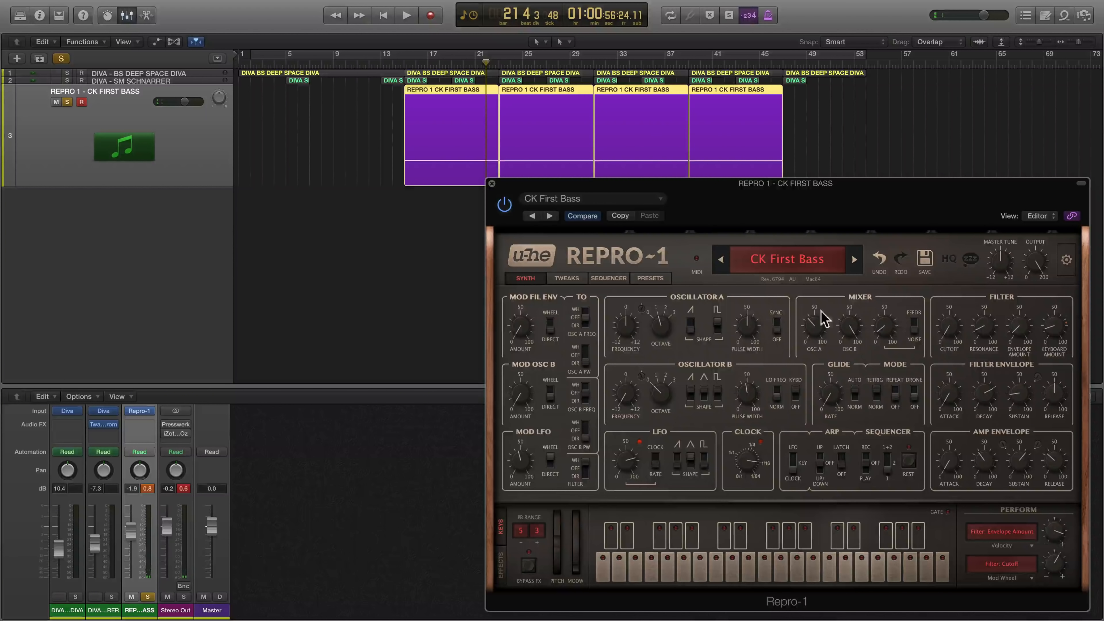
Show the circuit board on Repro-1's Tweaks page, try the note priority settings and return to the Synth page.
{"action": "left_click", "coordinate": [566, 278]}
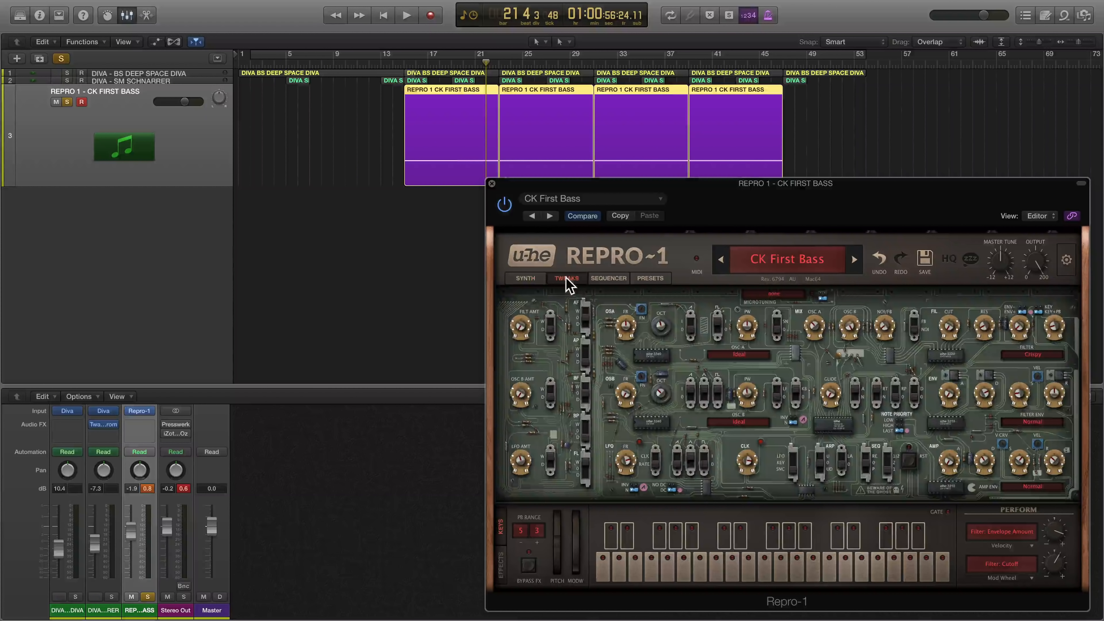
{"action": "left_click", "coordinate": [899, 422]}
{"action": "left_click", "coordinate": [899, 418]}
{"action": "left_click", "coordinate": [900, 427]}
{"action": "left_click", "coordinate": [525, 278]}
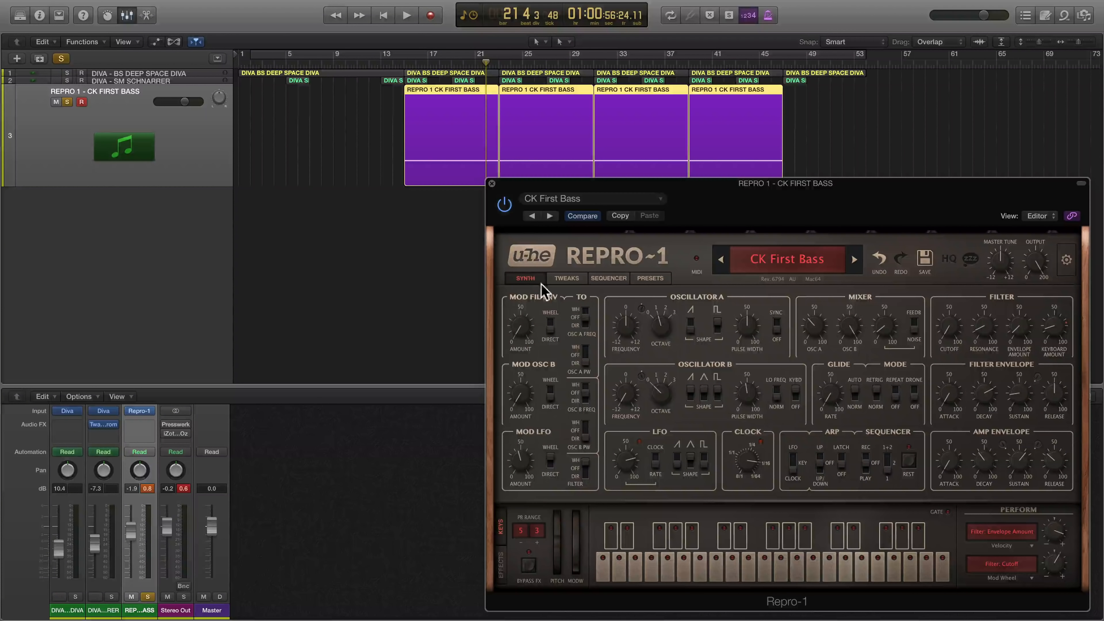
Adjust the velocity modulation depth for filter envelope amount, and vary the Folds amount of the Jaws wavefolder effect.
{"action": "left_click_drag", "start_coordinate": [1047, 525], "coordinate": [1057, 545]}
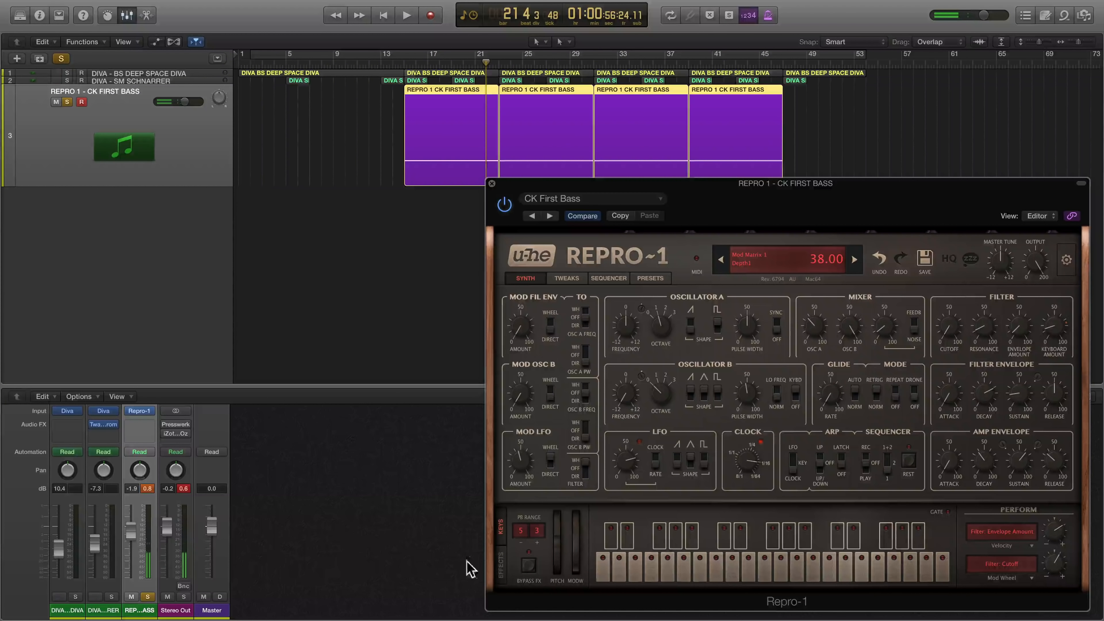
{"action": "left_click", "coordinate": [501, 564]}
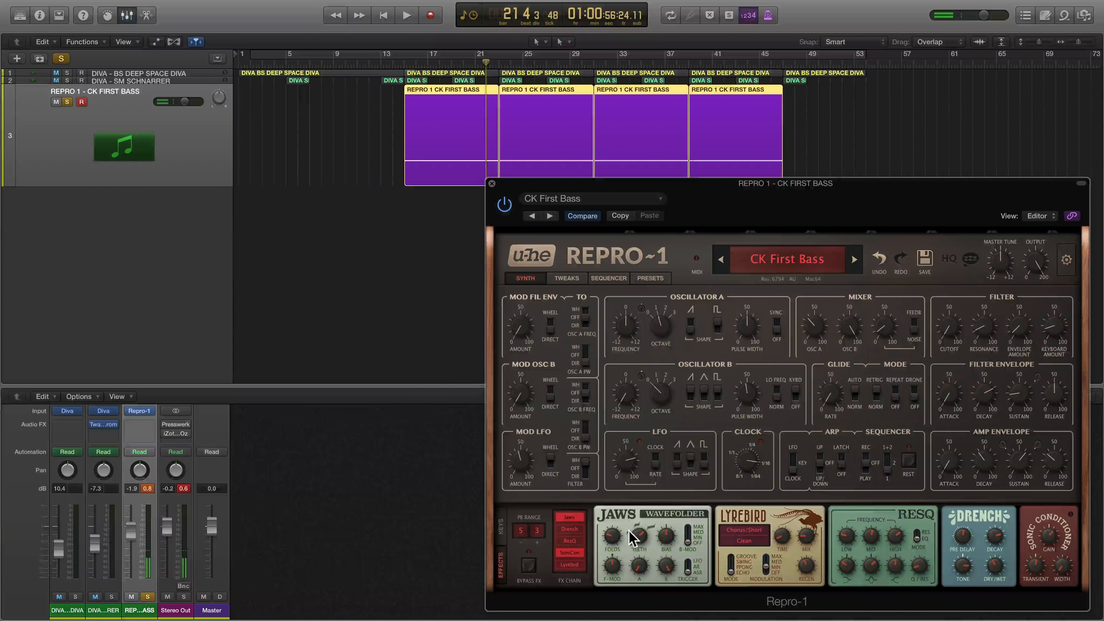
{"action": "left_click_drag", "start_coordinate": [634, 535], "coordinate": [620, 557]}
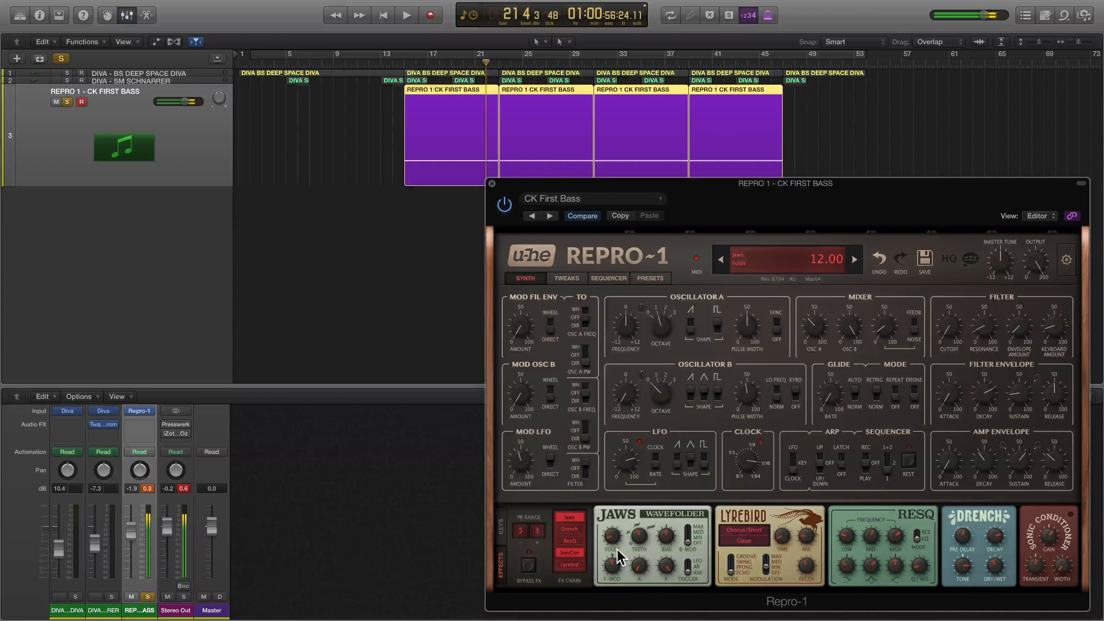
{"action": "left_click_drag", "start_coordinate": [616, 542], "coordinate": [616, 540]}
Open Repro-1's Sequencer page, start playback from bar 15 and try the first steps of Pattern 1.
{"action": "left_click", "coordinate": [608, 279]}
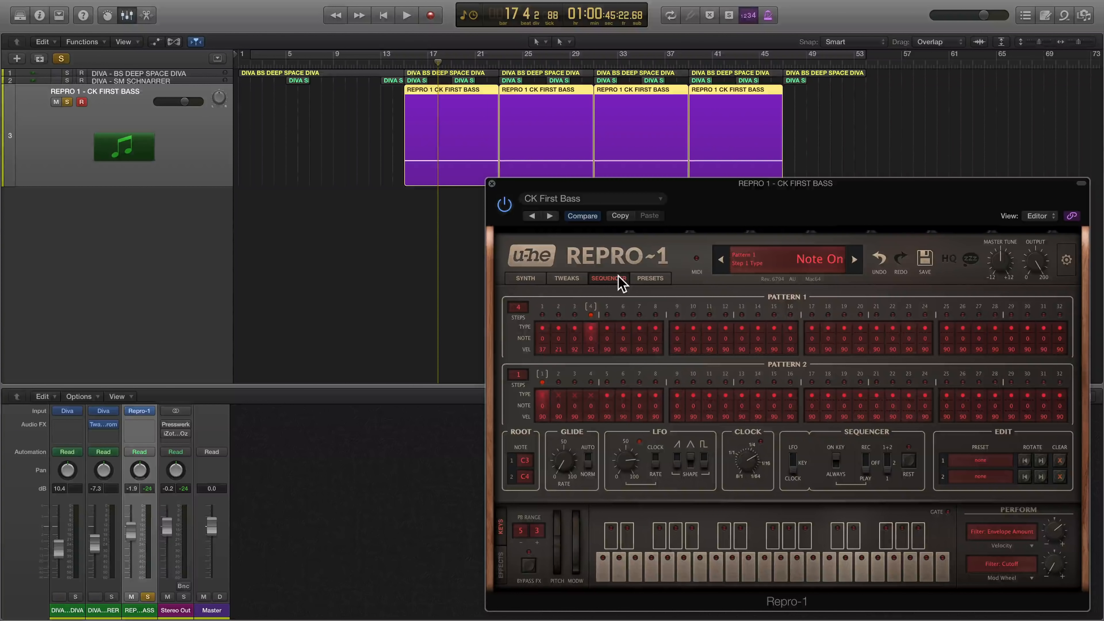
{"action": "key", "text": "space"}
{"action": "key", "text": "space"}
{"action": "key", "text": "comma"}
{"action": "key", "text": "comma"}
{"action": "key", "text": "comma"}
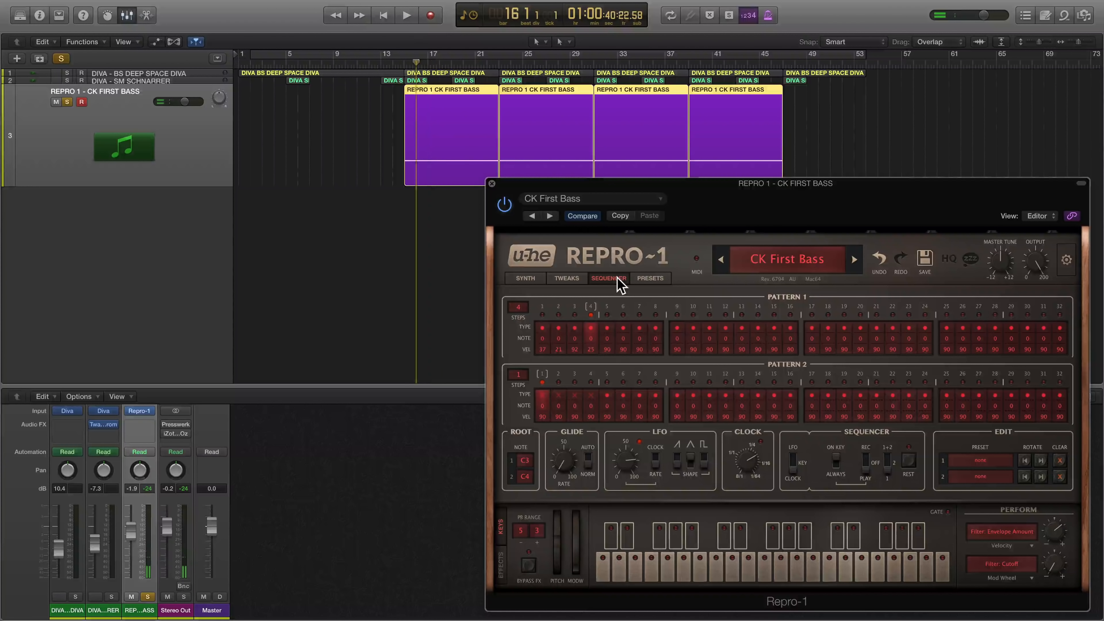
{"action": "key", "text": "space"}
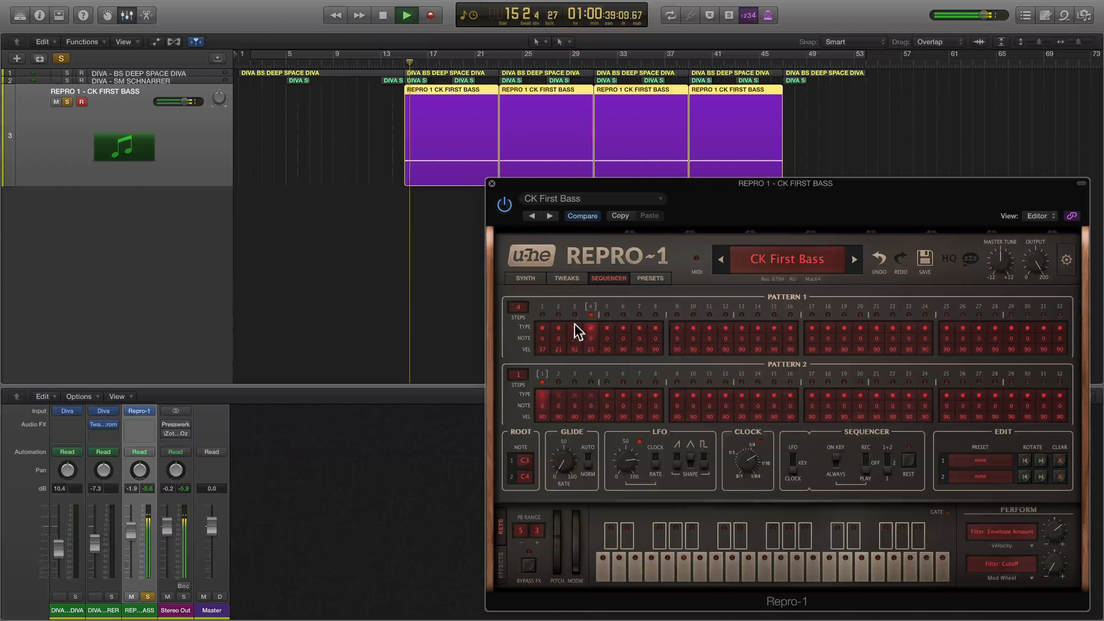
{"action": "left_click_drag", "start_coordinate": [562, 342], "coordinate": [595, 330]}
{"action": "left_click", "coordinate": [544, 329]}
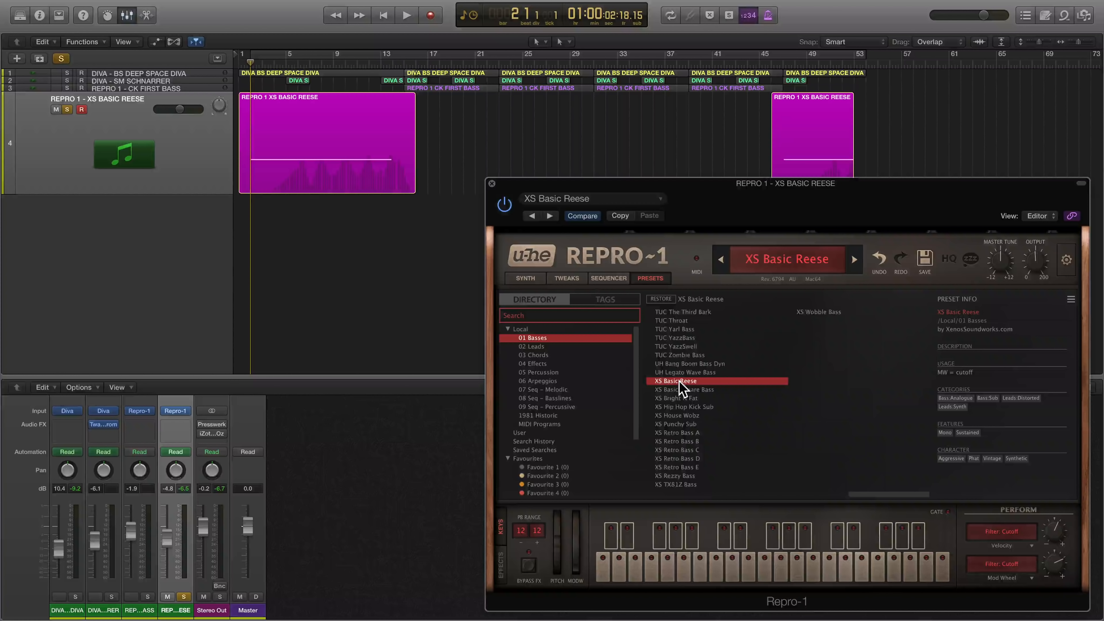
Browse the bass presets on the XS Basic Reese track, show the Synth page with effects and toggle Jaws in the FX chain.
{"action": "scroll", "coordinate": [680, 388], "scroll_direction": "left", "scroll_amount": 5}
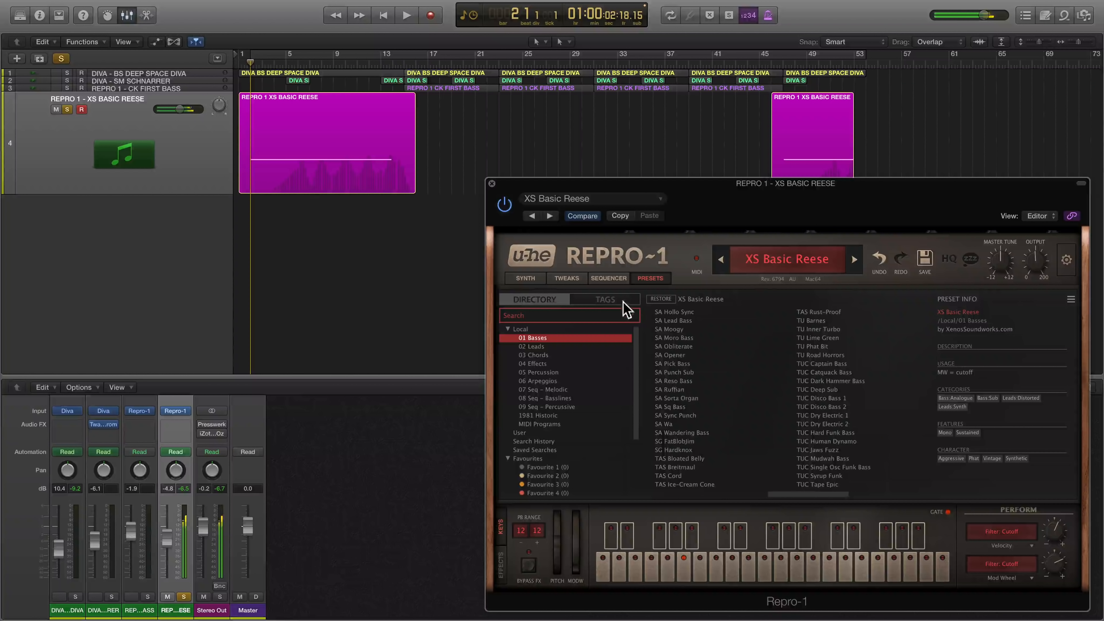
{"action": "left_click", "coordinate": [526, 278]}
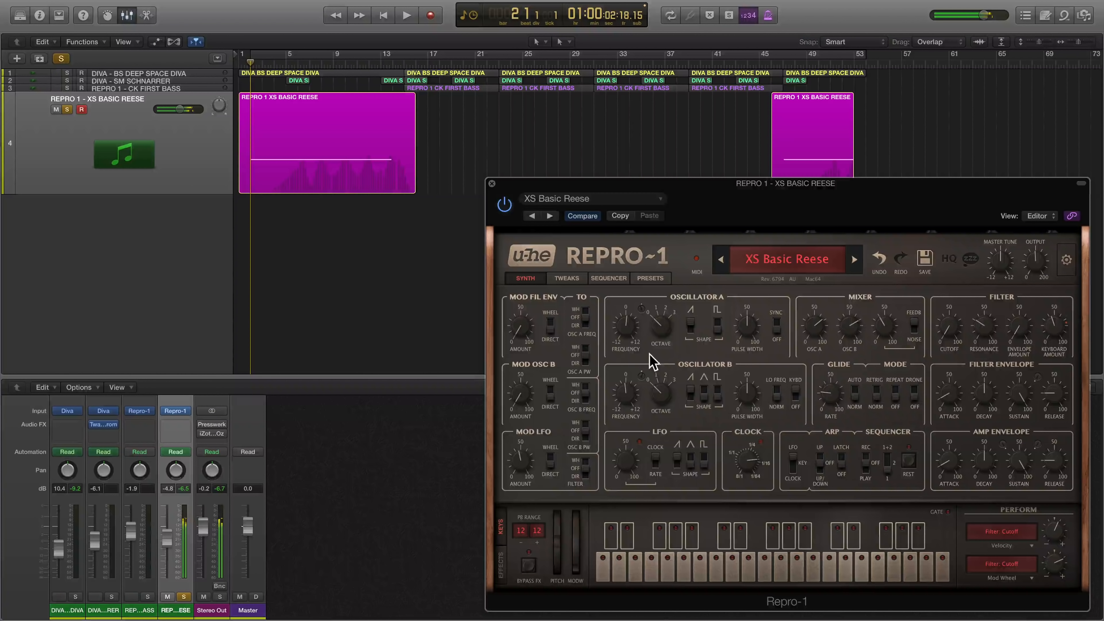
{"action": "left_click", "coordinate": [501, 565]}
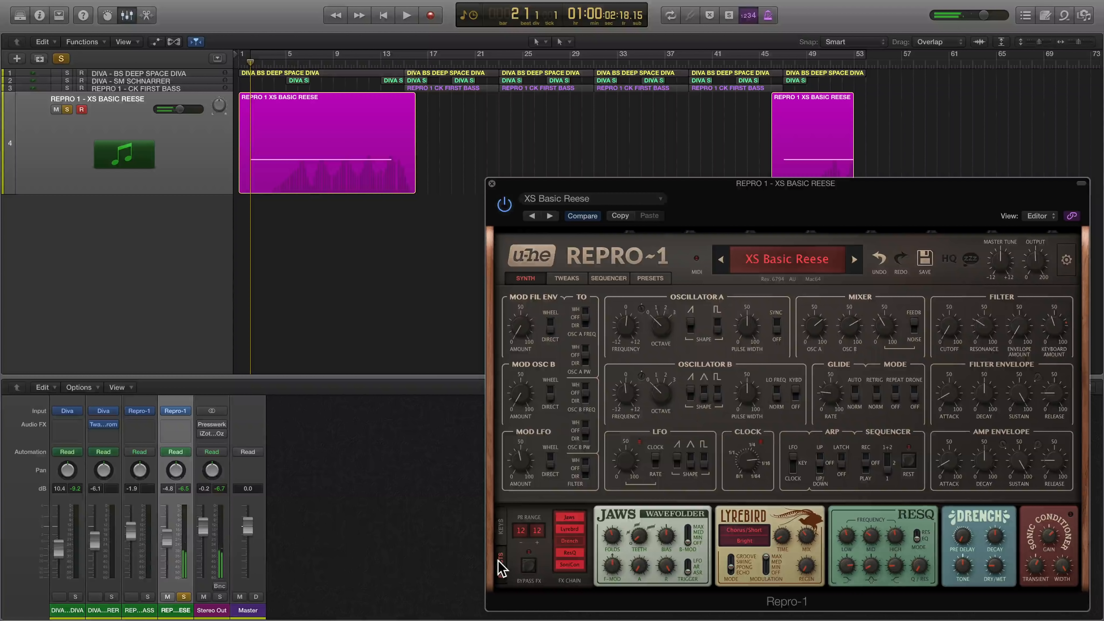
{"action": "left_click", "coordinate": [570, 516]}
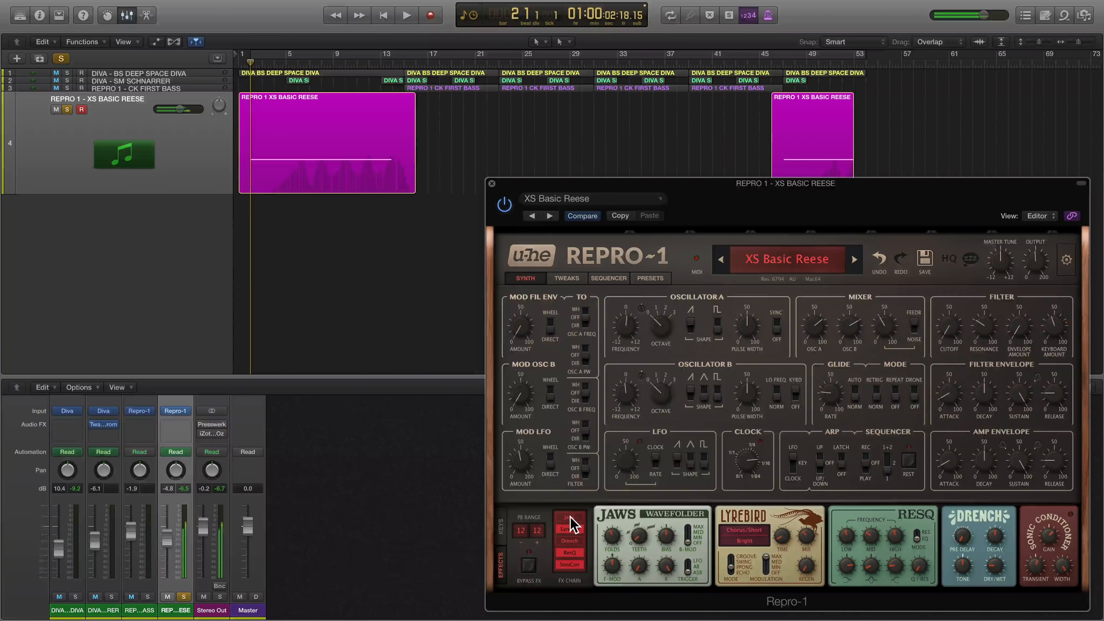
Show Repro-1's performance keyboard section and set the velocity modulation depth for filter cutoff to -8.
{"action": "left_click", "coordinate": [503, 528]}
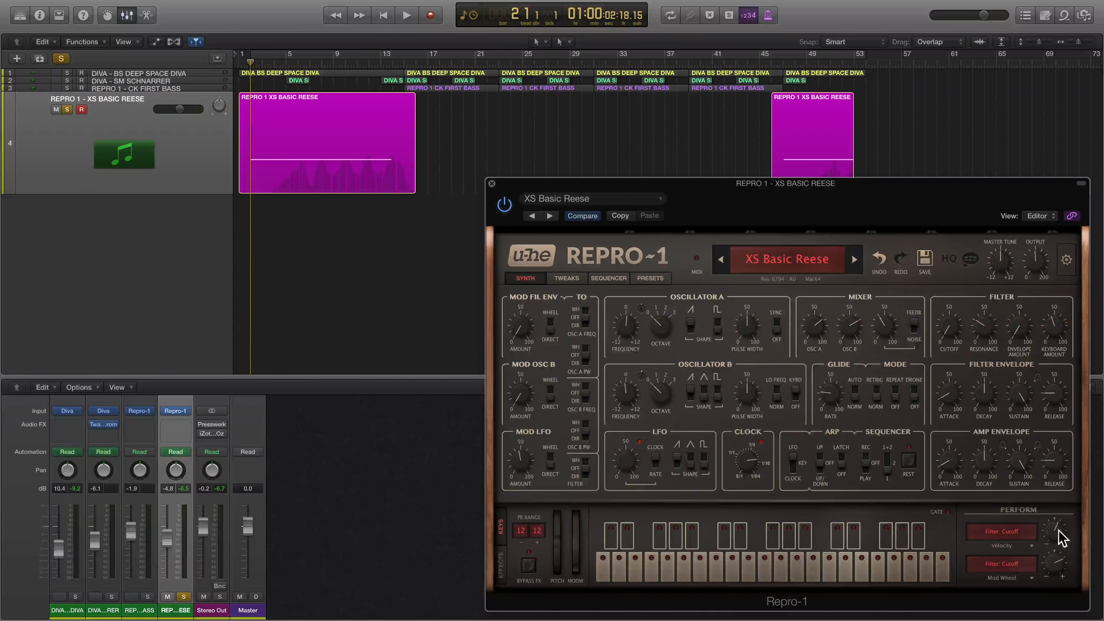
{"action": "left_click_drag", "start_coordinate": [1056, 536], "coordinate": [1054, 529]}
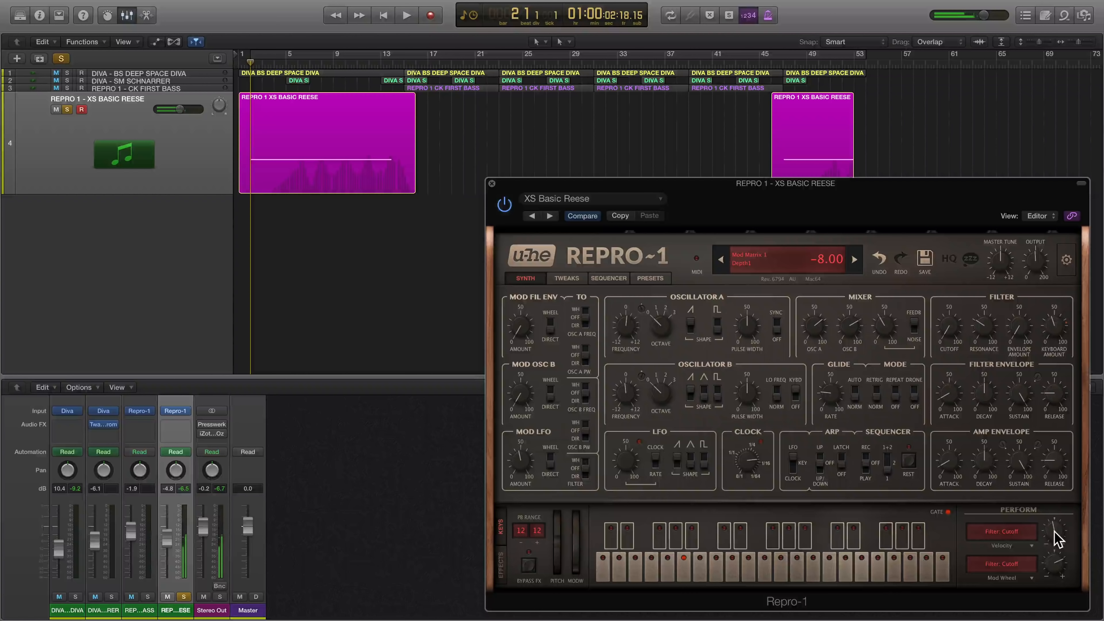
{"action": "left_click_drag", "start_coordinate": [948, 466], "coordinate": [951, 391]}
{"action": "left_click_drag", "start_coordinate": [1038, 447], "coordinate": [1045, 401]}
Open the XS Basic Reese region in the Piano Roll and examine its Modulation controller data during playback.
{"action": "left_click", "coordinate": [341, 144]}
{"action": "double_click", "coordinate": [342, 143]}
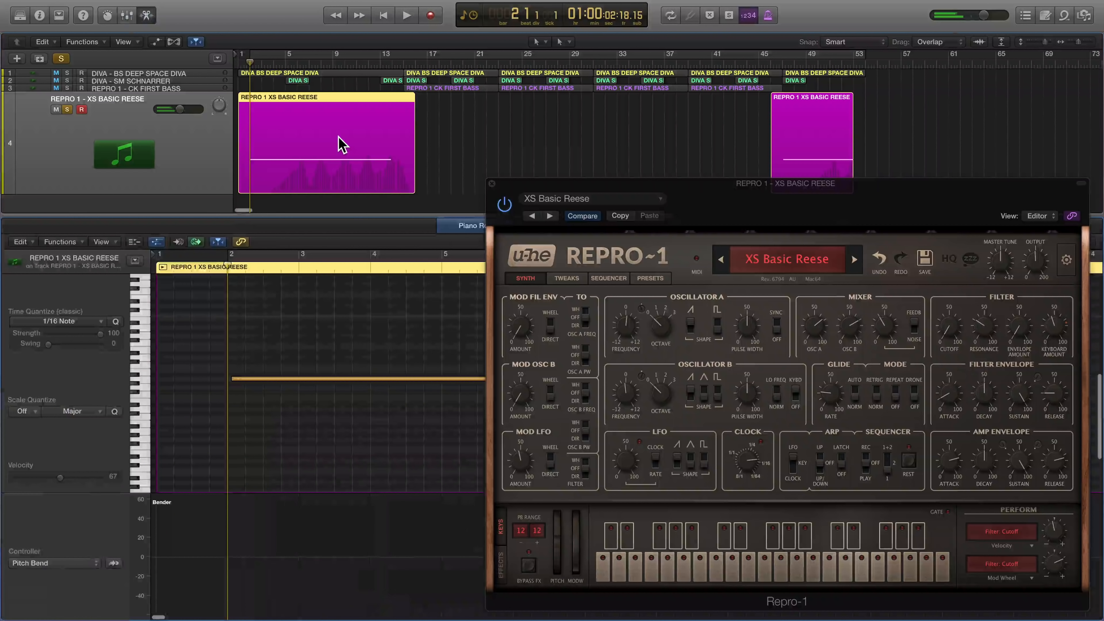
{"action": "key", "text": "space"}
{"action": "left_click", "coordinate": [92, 563]}
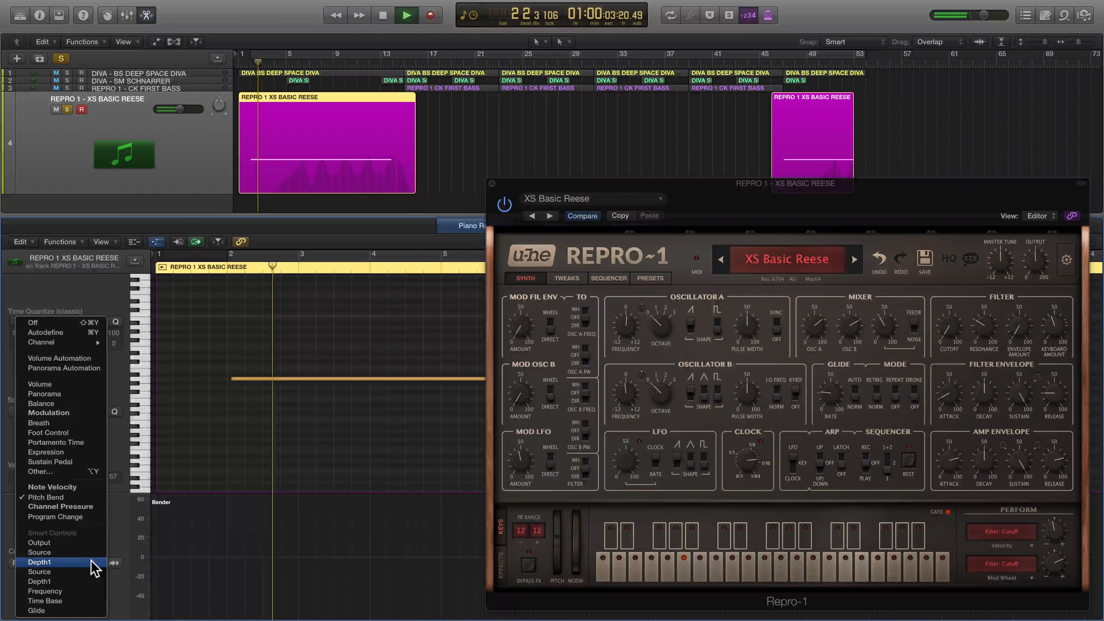
{"action": "left_click", "coordinate": [66, 415]}
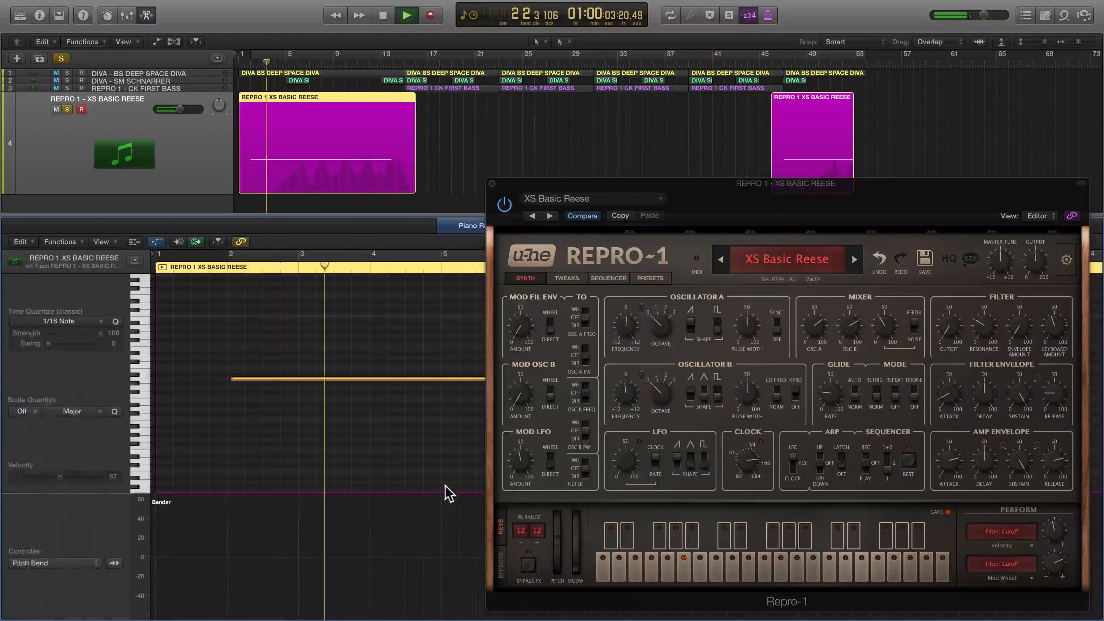
{"action": "scroll", "coordinate": [423, 488], "scroll_direction": "down", "scroll_amount": 3}
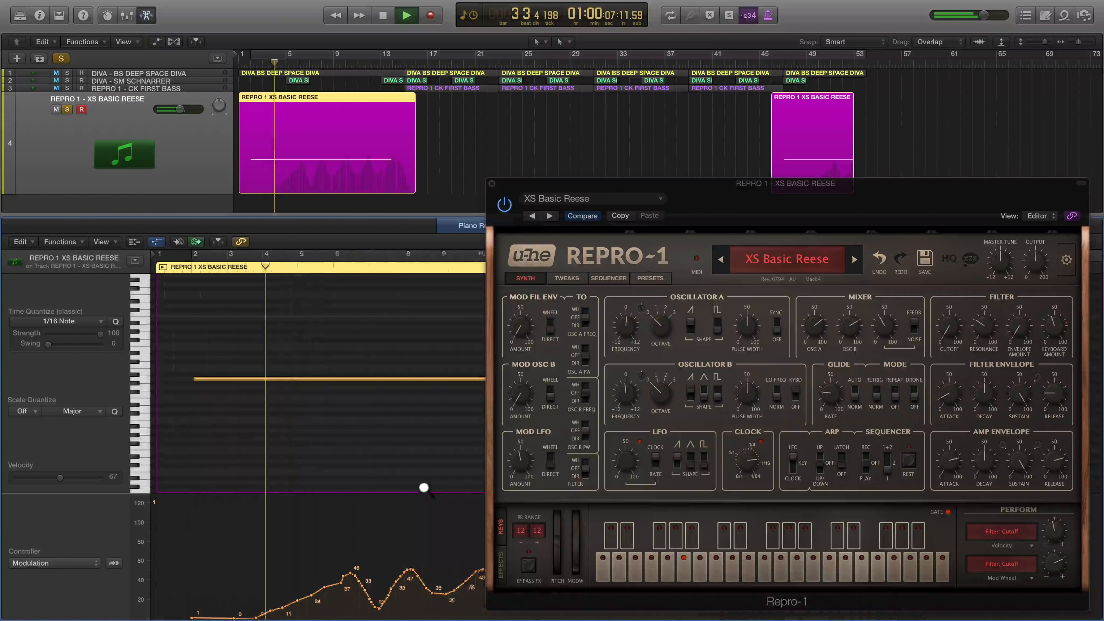
{"action": "scroll", "coordinate": [423, 488], "scroll_direction": "down", "scroll_amount": 5}
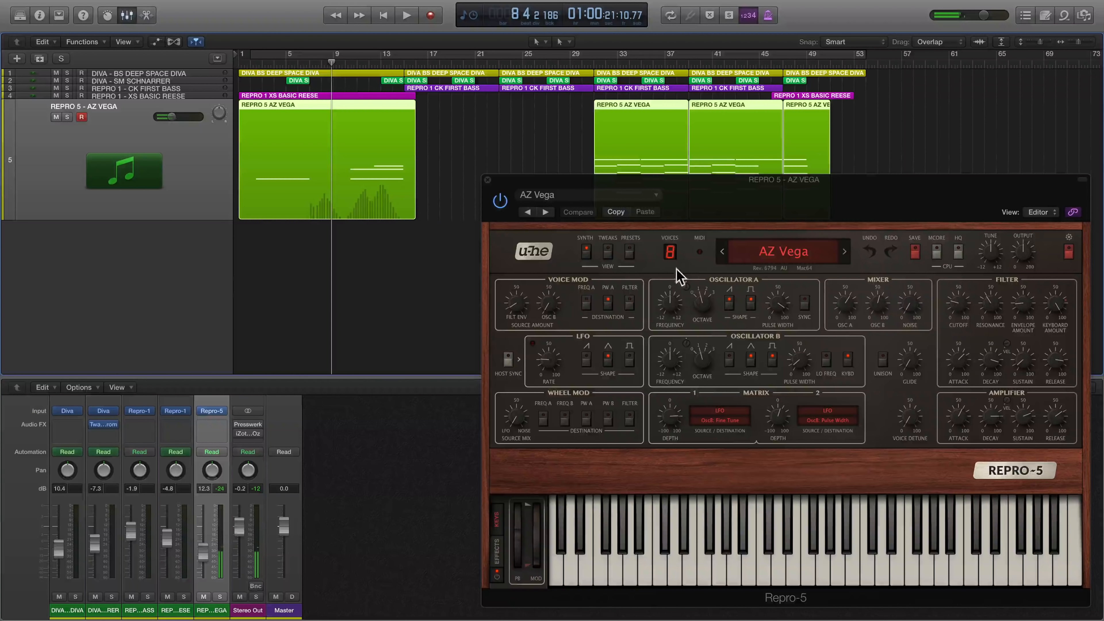
Audition EH Brass Mellosomble from Repro-5's Brass & Strings presets, reload AZ Vega from Pads - Orchestral and return to the Synth page.
{"action": "left_click", "coordinate": [630, 251]}
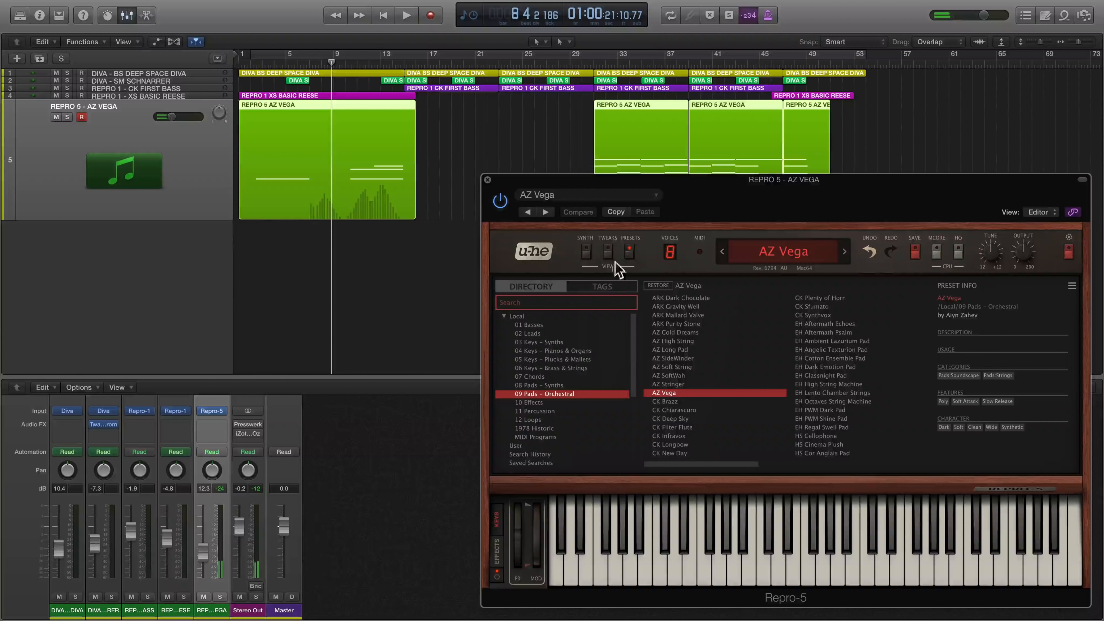
{"action": "left_click", "coordinate": [565, 385]}
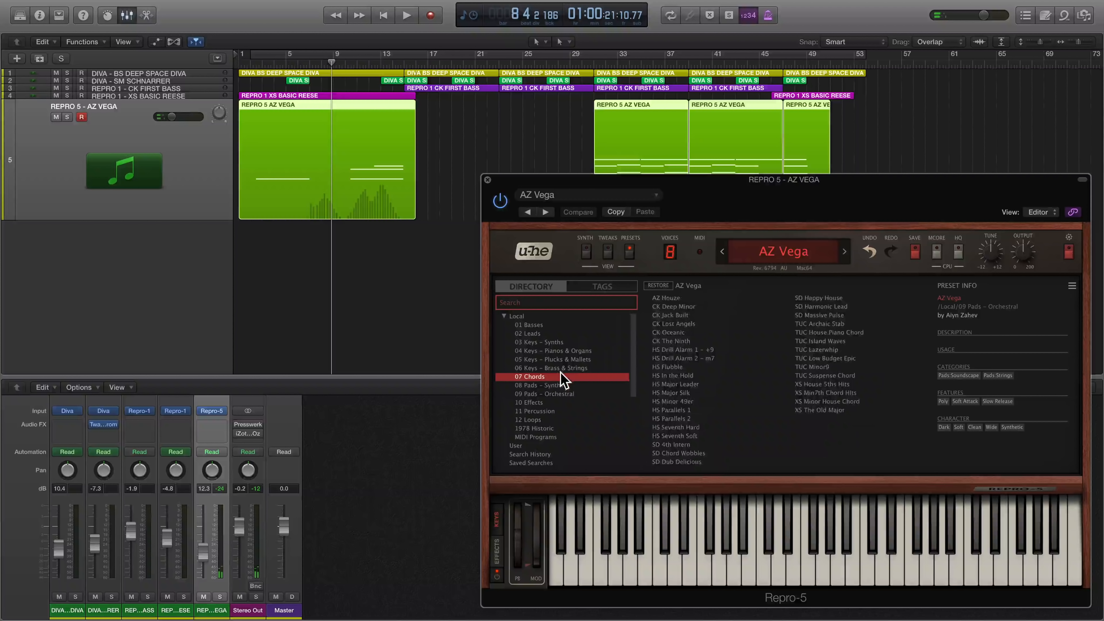
{"action": "left_click", "coordinate": [560, 369]}
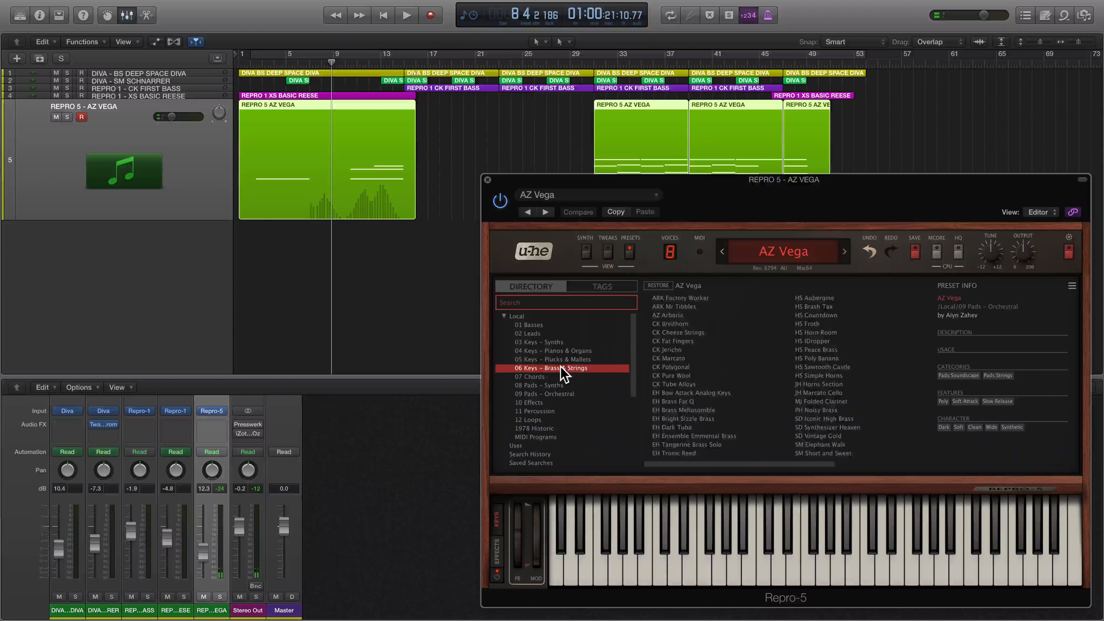
{"action": "left_click", "coordinate": [683, 410]}
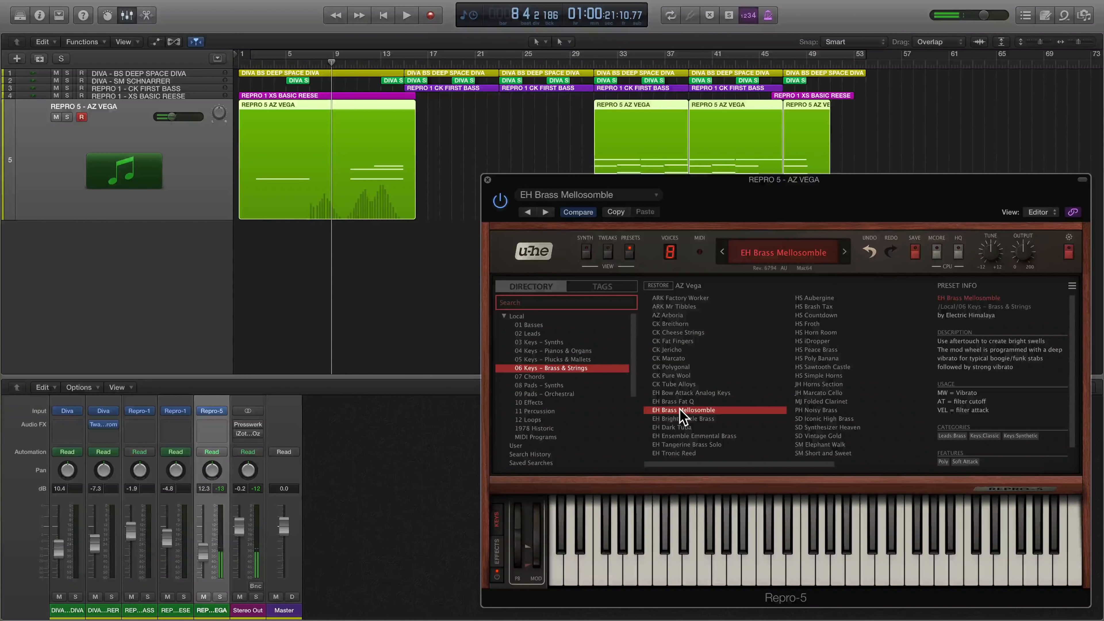
{"action": "left_click", "coordinate": [580, 394]}
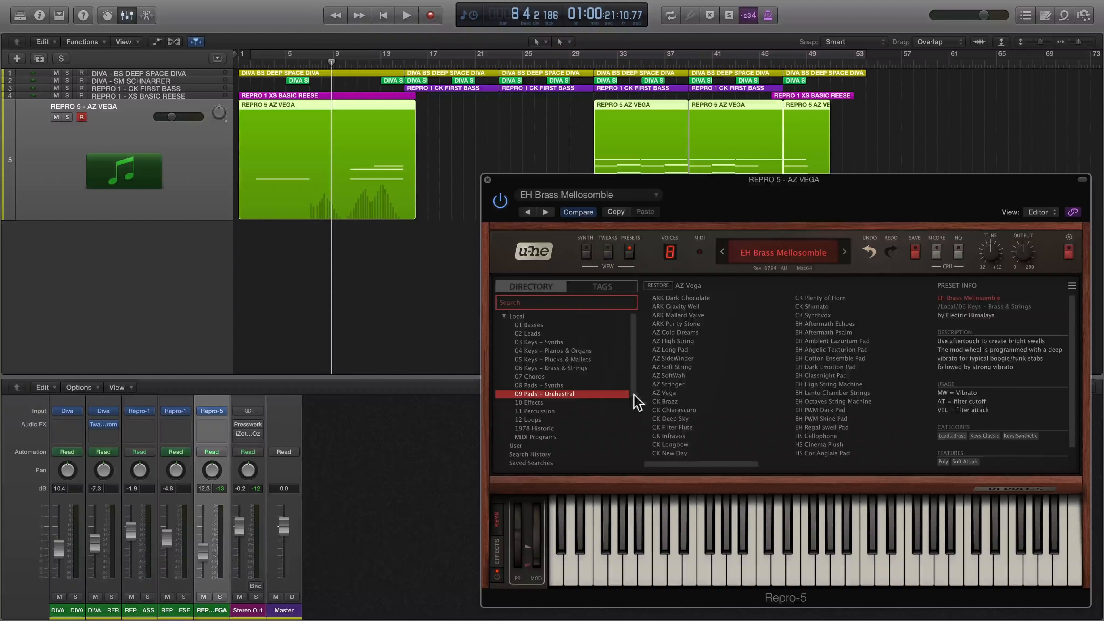
{"action": "left_click", "coordinate": [661, 393]}
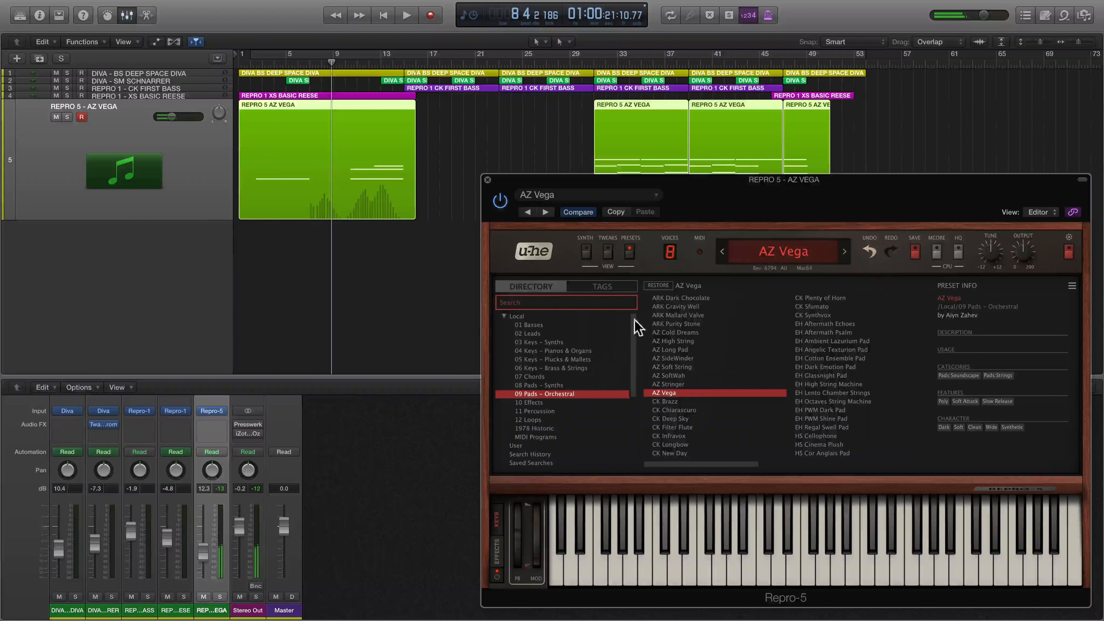
{"action": "left_click", "coordinate": [586, 251]}
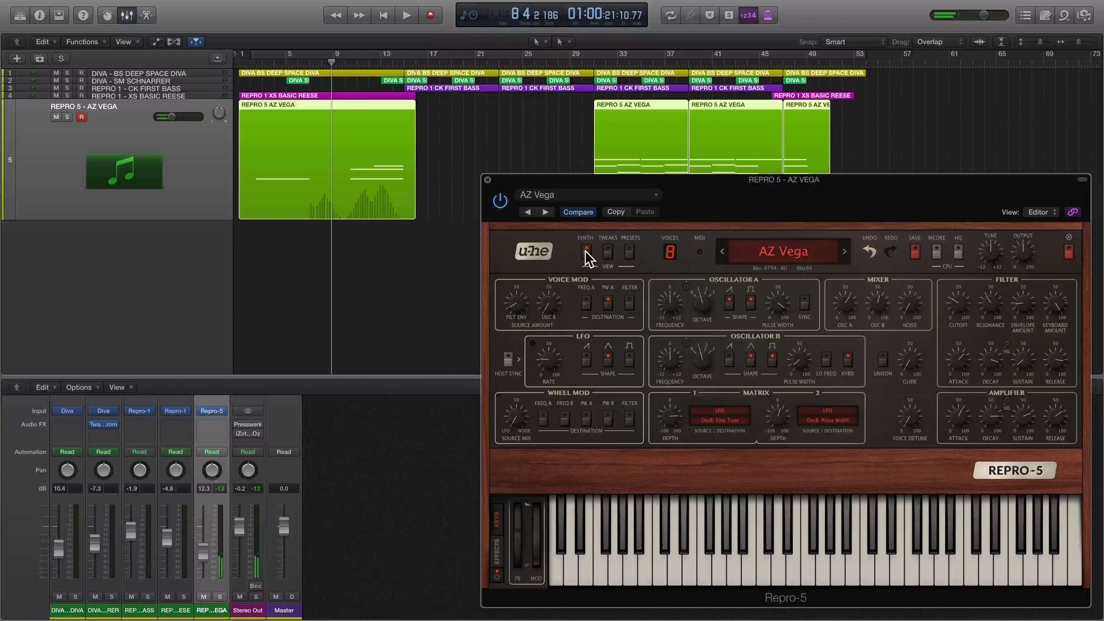
{"action": "mouse_move", "coordinate": [964, 313]}
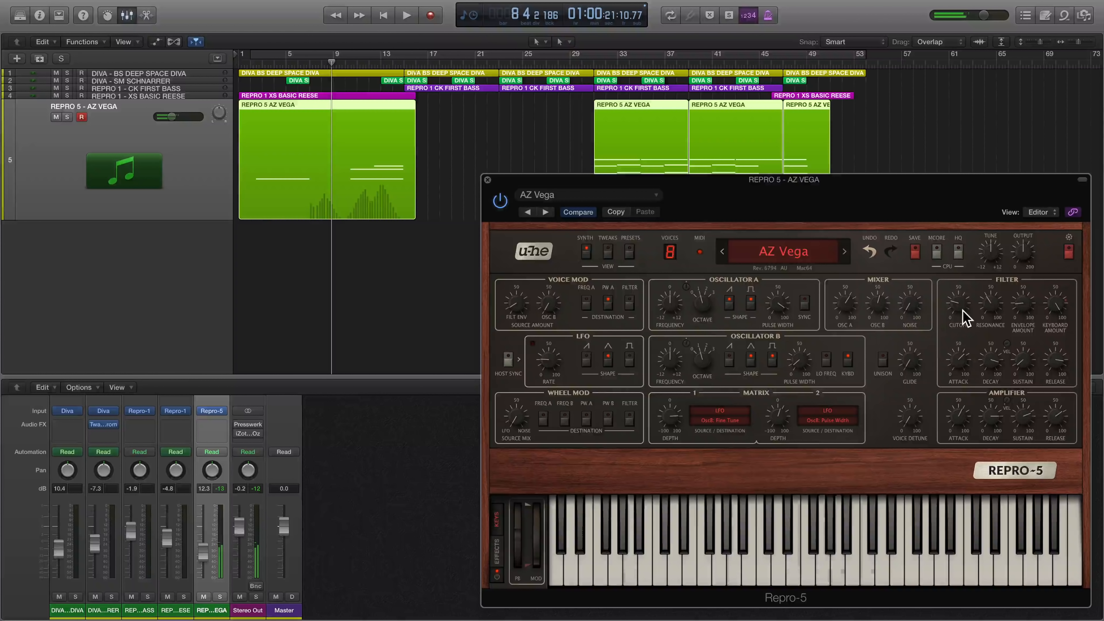
Enlarge the BS Deep Space Diva track, solo it with the AZ Vega track and play both from bar 31.
{"action": "left_click", "coordinate": [9, 73]}
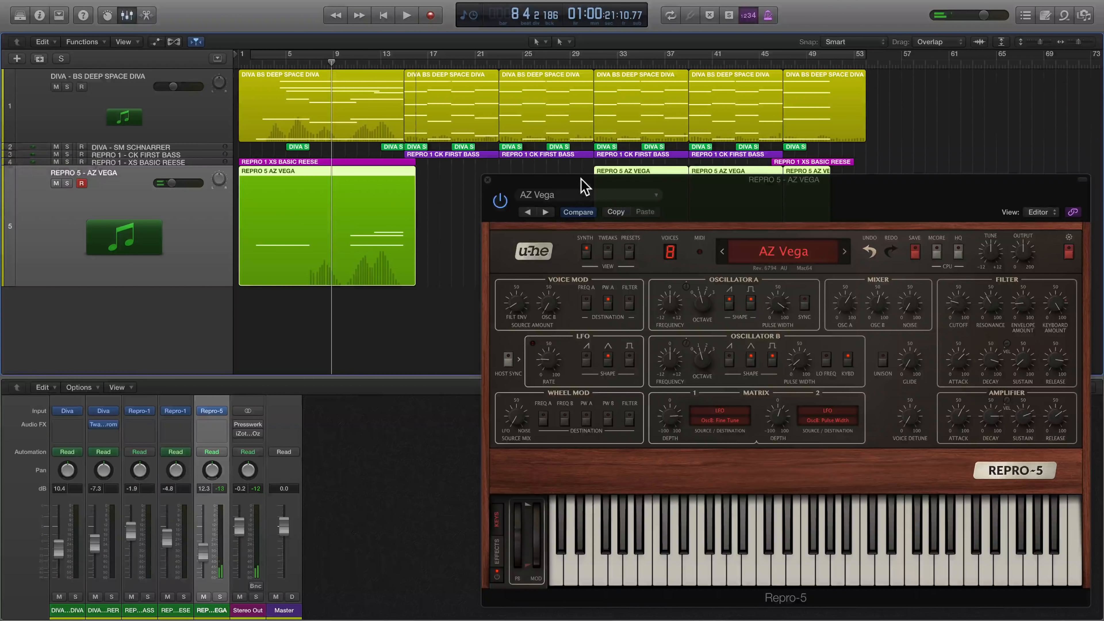
{"action": "left_click_drag", "start_coordinate": [584, 188], "coordinate": [481, 291]}
{"action": "left_click", "coordinate": [594, 62]}
{"action": "left_click", "coordinate": [67, 183]}
{"action": "left_click", "coordinate": [67, 87]}
{"action": "key", "text": "space"}
{"action": "left_click_drag", "start_coordinate": [629, 302], "coordinate": [697, 176]}
Compare the BS Deep Space Diva and AZ Vega layers by toggling each track's solo during playback.
{"action": "left_click", "coordinate": [68, 86]}
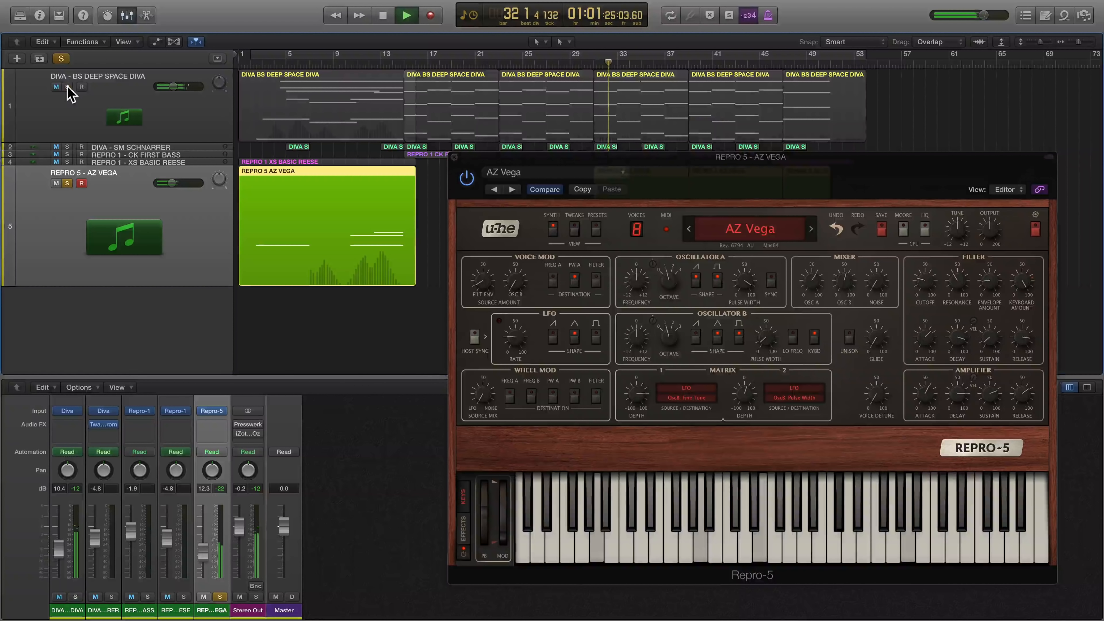
{"action": "left_click", "coordinate": [68, 86]}
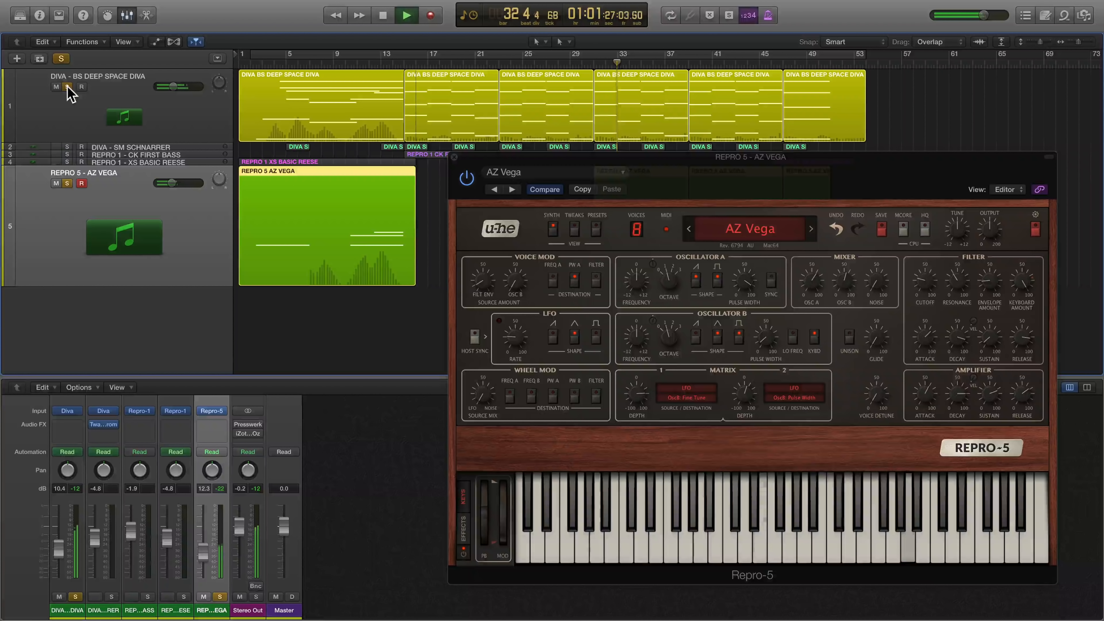
{"action": "left_click", "coordinate": [67, 183]}
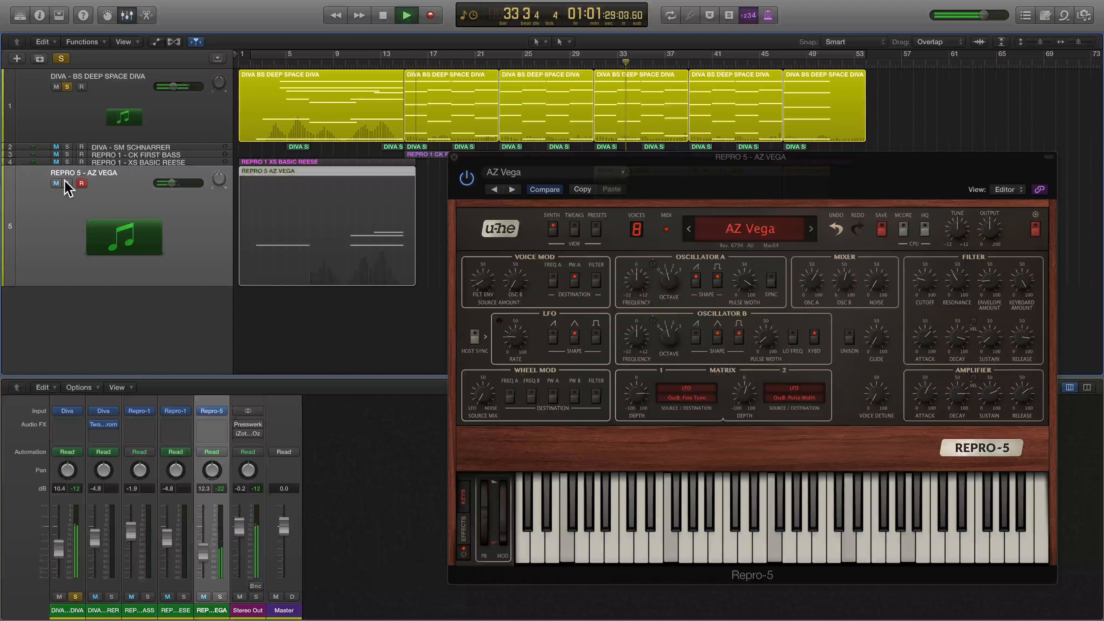
{"action": "left_click", "coordinate": [66, 184]}
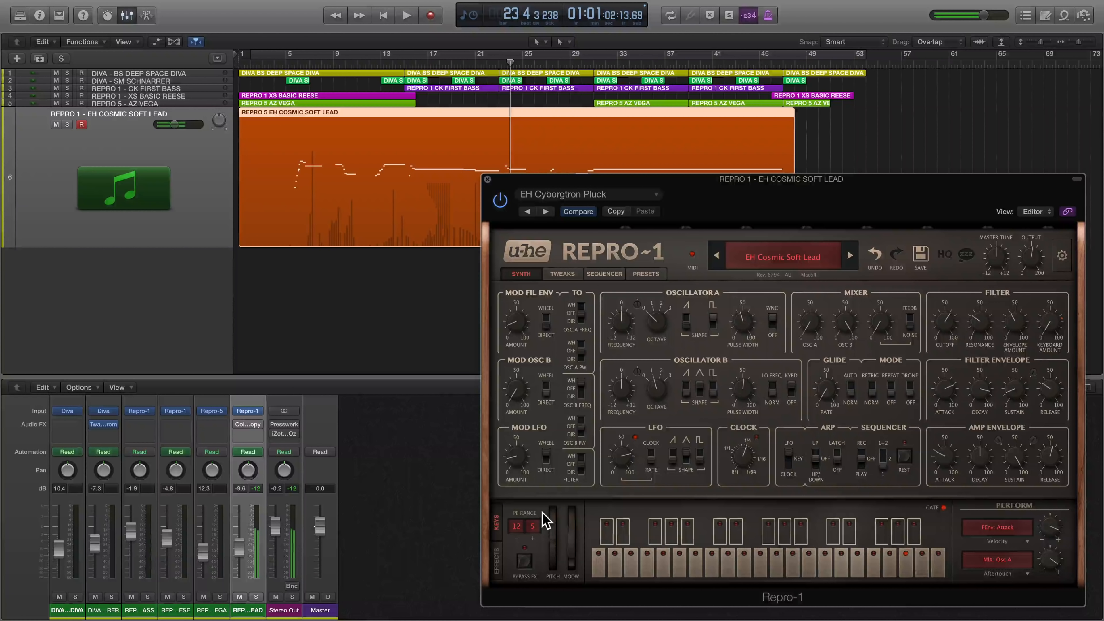
Set both the up and down pitch bend ranges of the EH Cosmic Soft Lead preset to 2.
{"action": "left_click", "coordinate": [516, 526]}
{"action": "left_click", "coordinate": [550, 365]}
{"action": "left_click", "coordinate": [534, 526]}
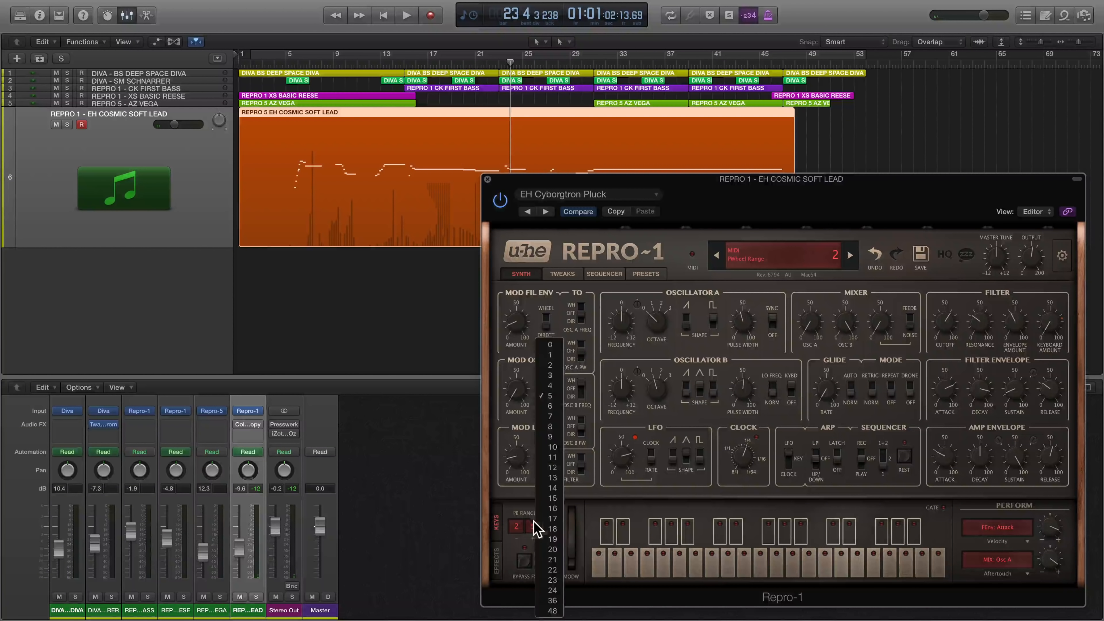
{"action": "left_click", "coordinate": [551, 365]}
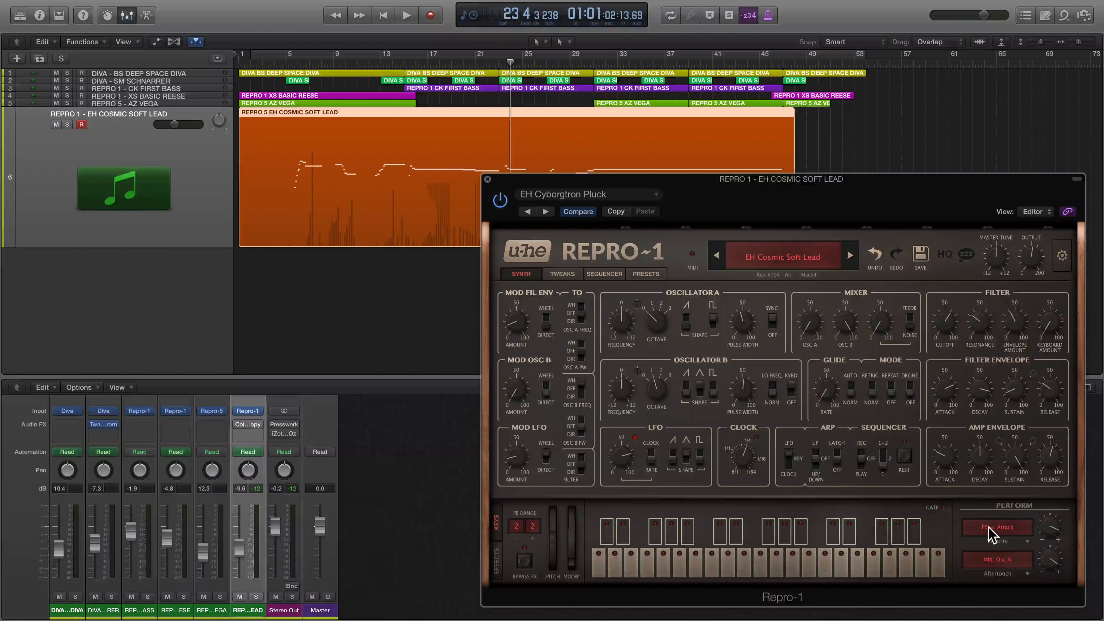
Check the velocity depth for filter envelope attack, and vary the aftertouch depth for the Osc A mix, ending at 70.
{"action": "left_click", "coordinate": [1050, 525]}
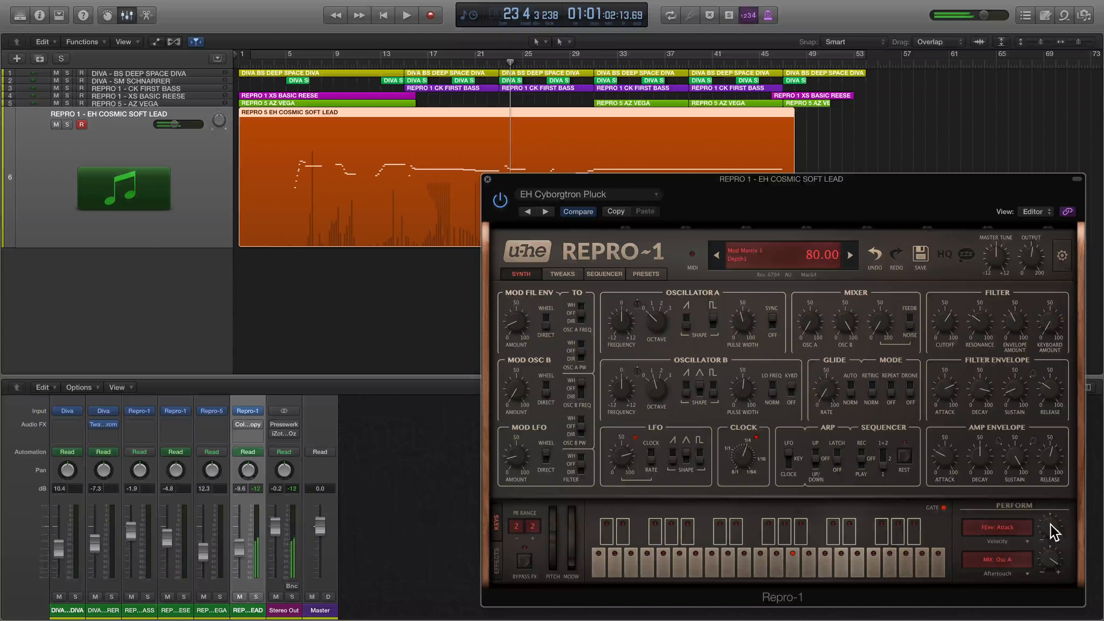
{"action": "left_click_drag", "start_coordinate": [1050, 561], "coordinate": [1053, 573]}
{"action": "mouse_move", "coordinate": [1053, 579]}
{"action": "left_mouse_down"}
{"action": "mouse_move", "coordinate": [1058, 592]}
{"action": "mouse_move", "coordinate": [1057, 564]}
{"action": "left_mouse_up"}
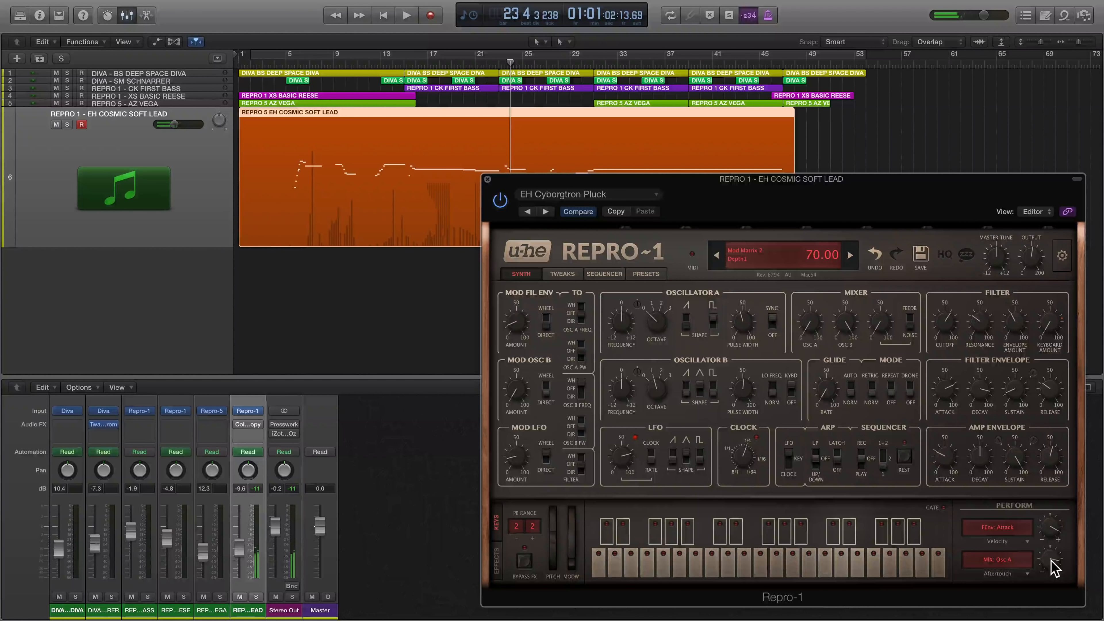
Solo the EH Cosmic Soft Lead track and play a short passage from bar 5.
{"action": "left_click_drag", "start_coordinate": [293, 65], "coordinate": [289, 65]}
{"action": "key", "text": "s"}
{"action": "key", "text": "space"}
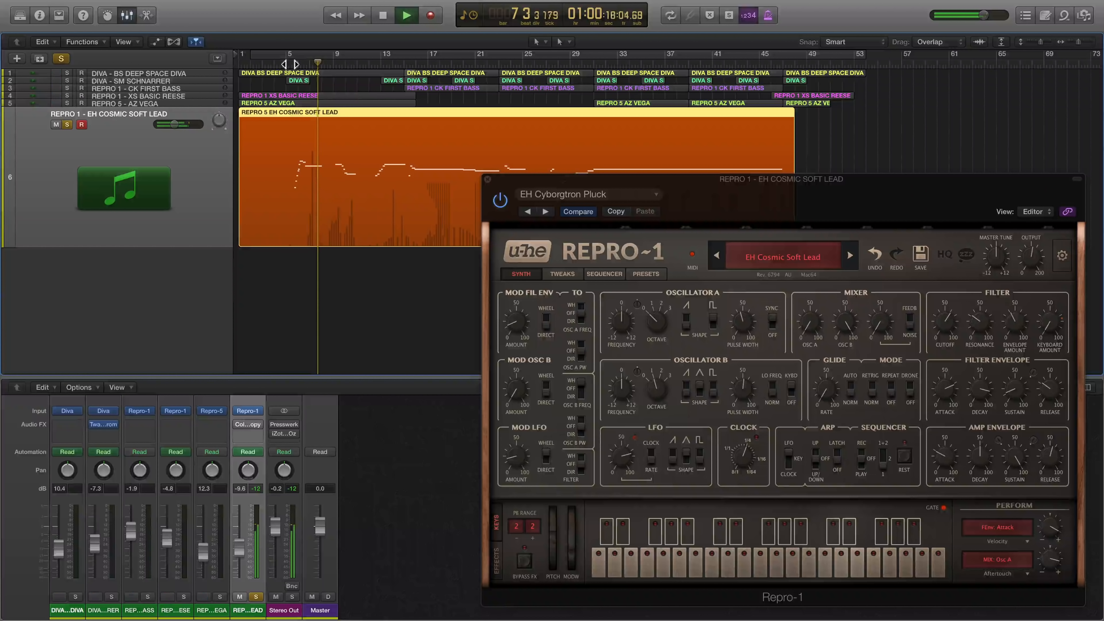
{"action": "key", "text": "space"}
Show the lead's ColourCopy delay, view Repro-1's built-in effects section and reopen ColourCopy.
{"action": "left_click", "coordinate": [247, 424]}
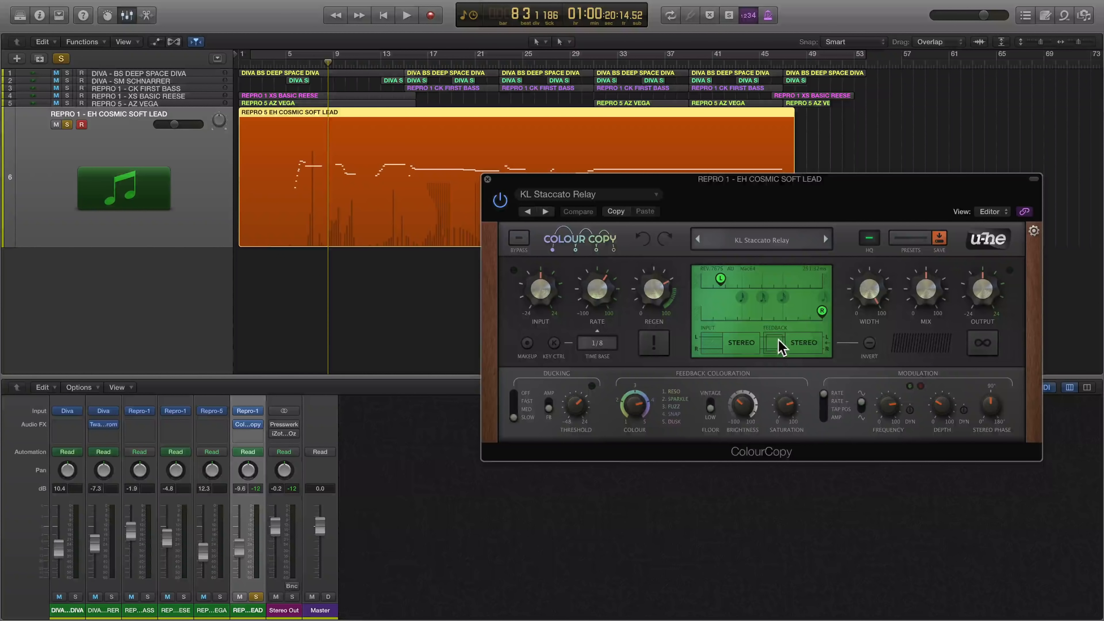
{"action": "left_click", "coordinate": [247, 411]}
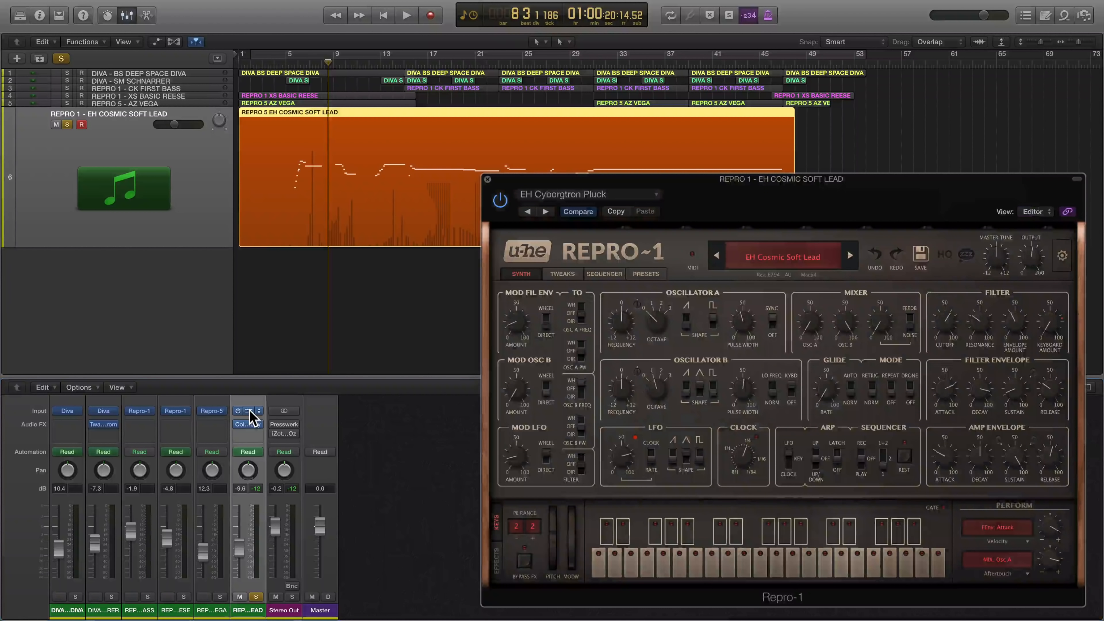
{"action": "left_click", "coordinate": [497, 561]}
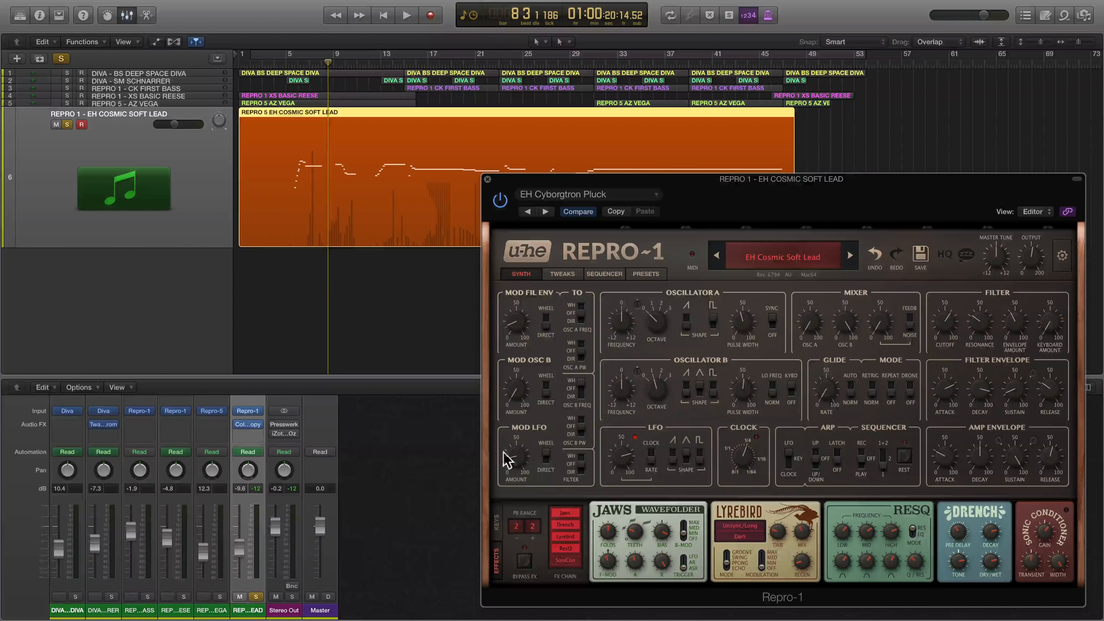
{"action": "left_click", "coordinate": [248, 425]}
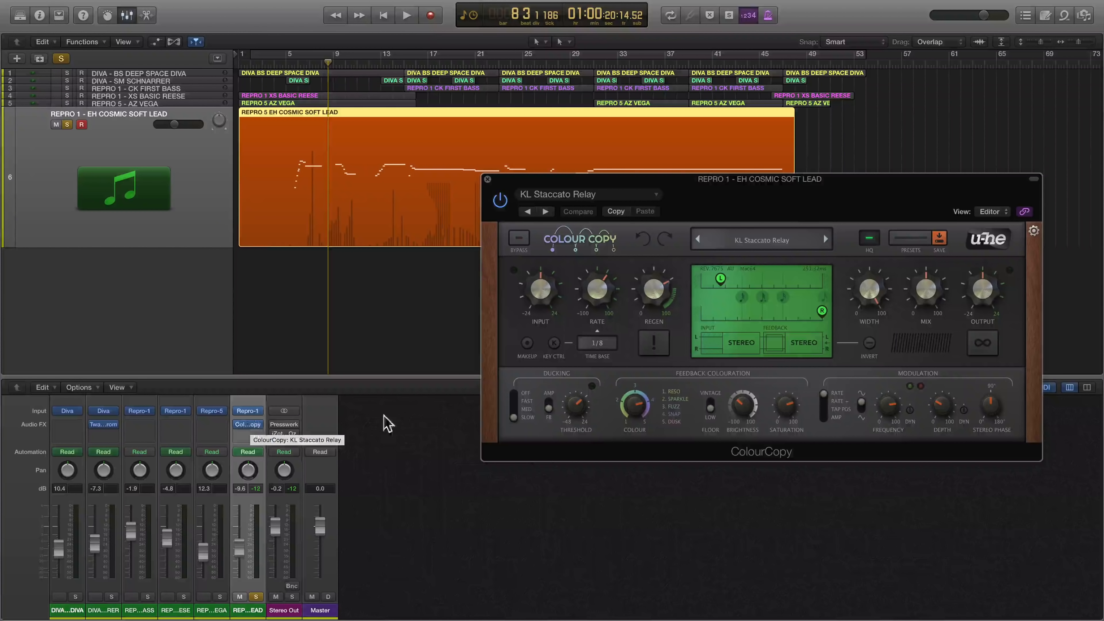
Play the lead from bar 5 and adjust ColourCopy's Mix to 57.5.
{"action": "double_click", "coordinate": [291, 64]}
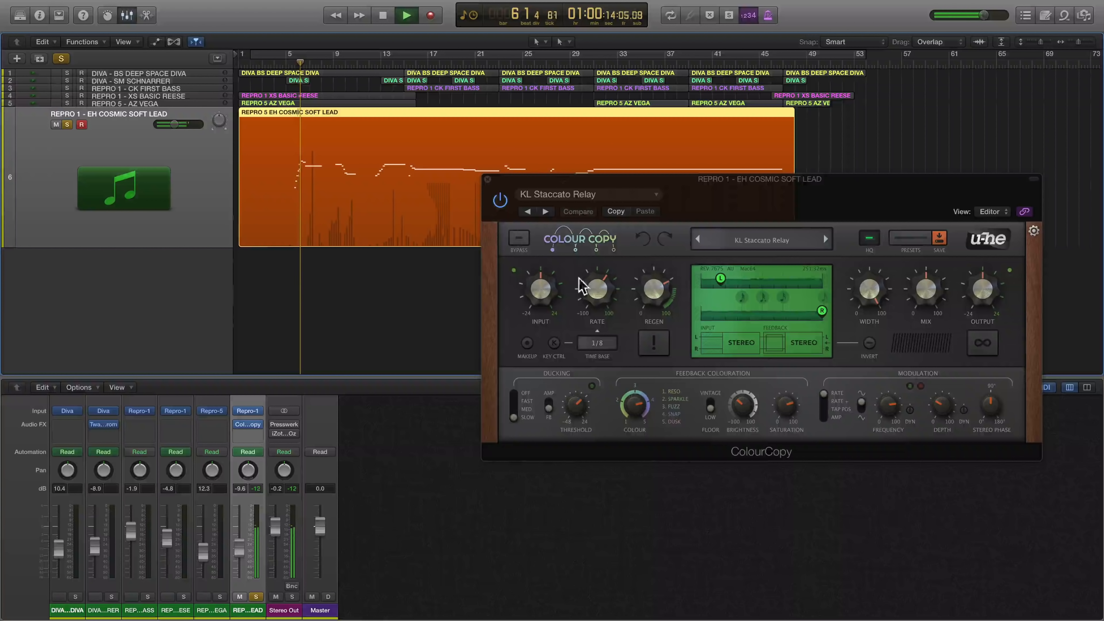
{"action": "left_click_drag", "start_coordinate": [922, 293], "coordinate": [912, 309]}
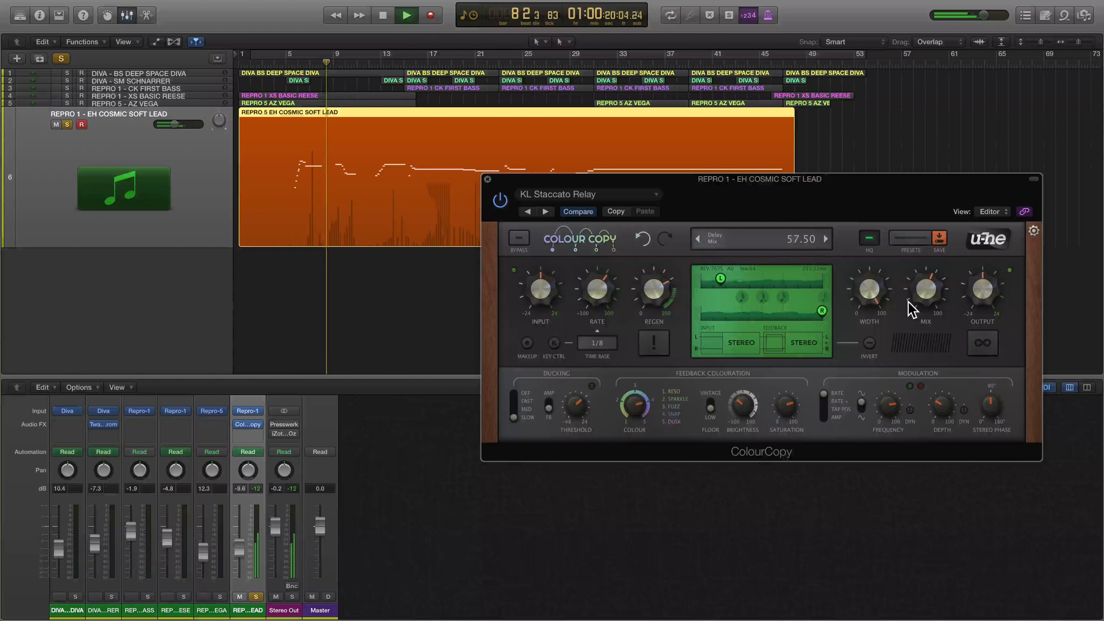
{"action": "key", "text": "space"}
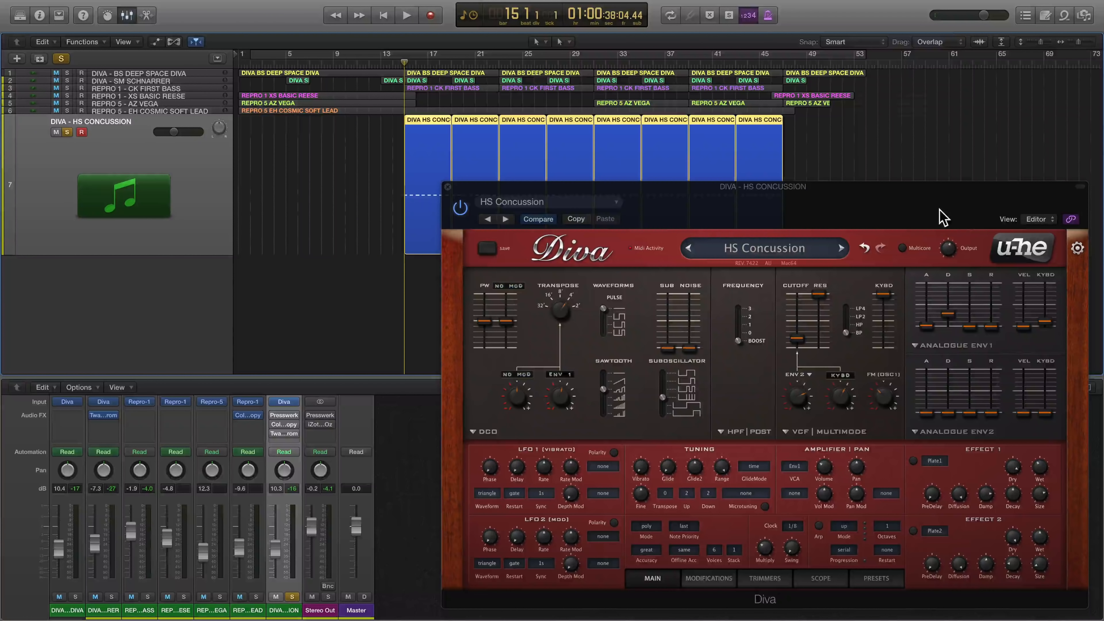
Enable Diva's Plate2 effect while the HS Concussion track plays, and show the track's Presswerk and ColourCopy plug-ins.
{"action": "key", "text": "space"}
{"action": "left_click", "coordinate": [912, 530]}
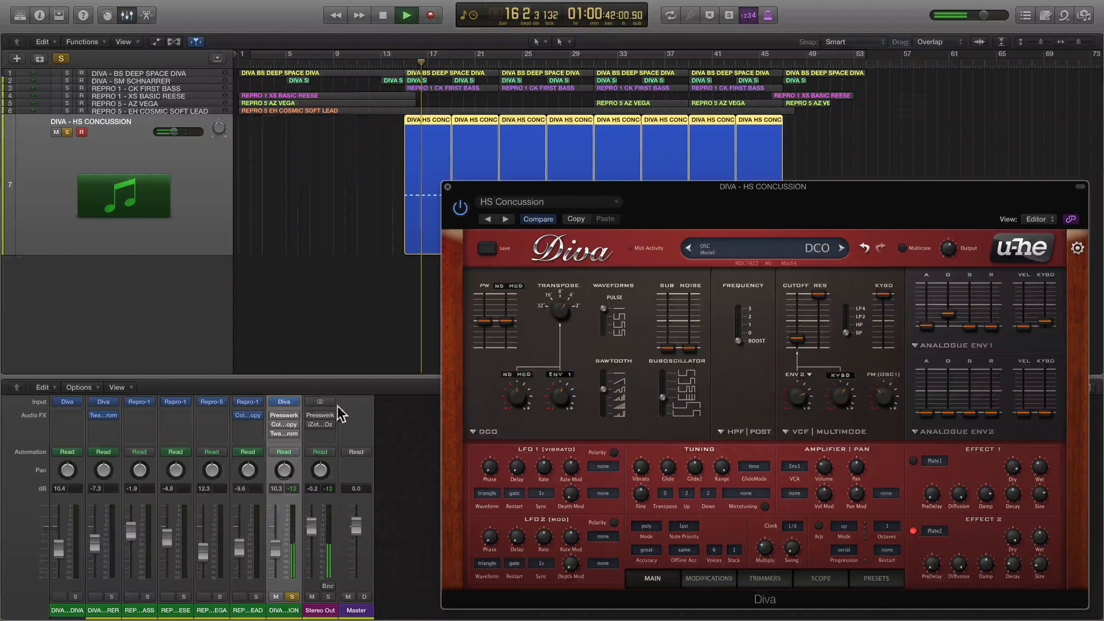
{"action": "left_click", "coordinate": [284, 417]}
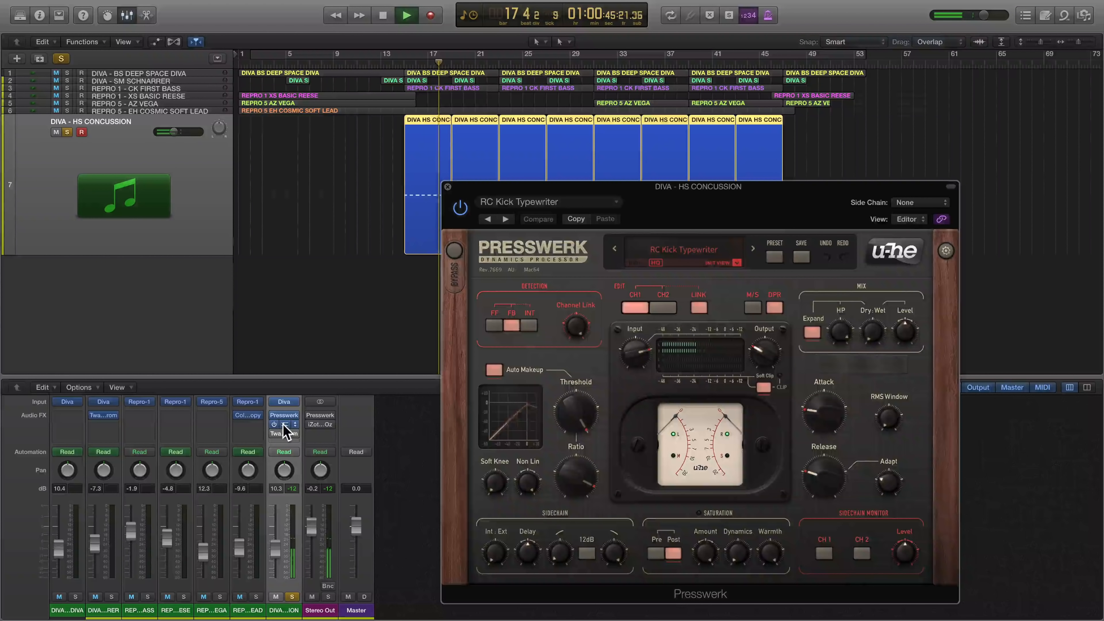
{"action": "left_click", "coordinate": [284, 426]}
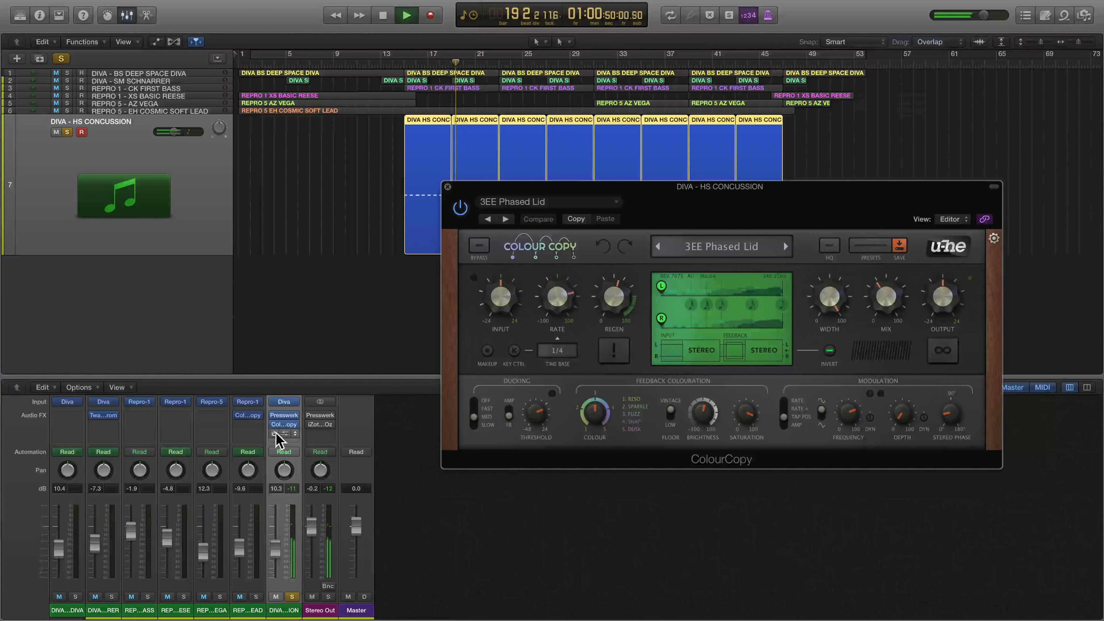
Show the Twangström reverb on the HS Concussion track.
{"action": "left_click", "coordinate": [284, 434]}
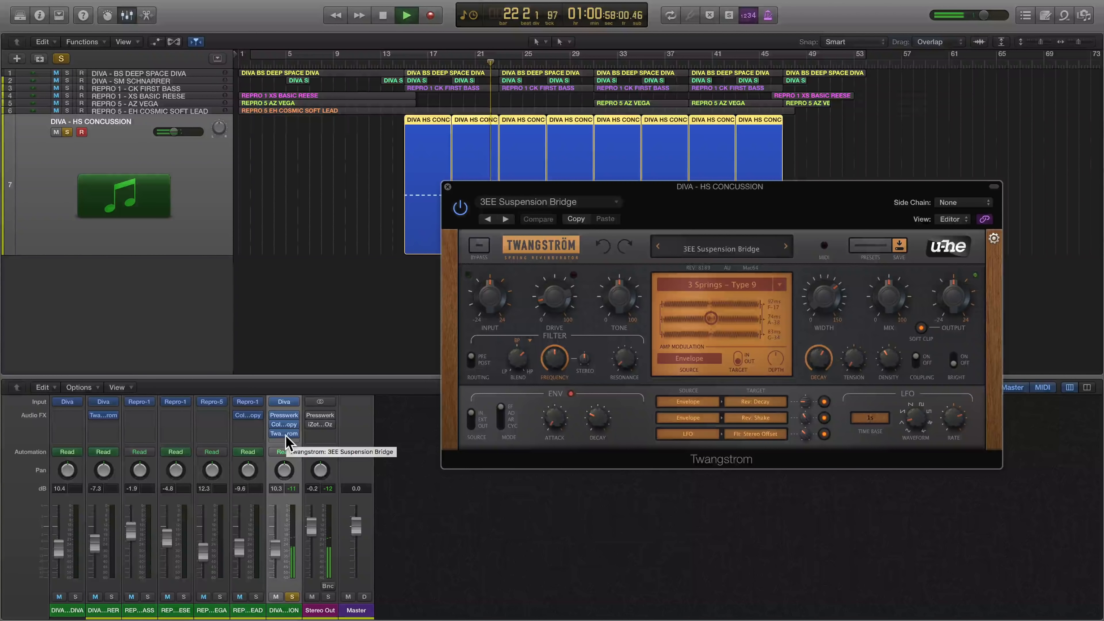
{"action": "mouse_move", "coordinate": [275, 435]}
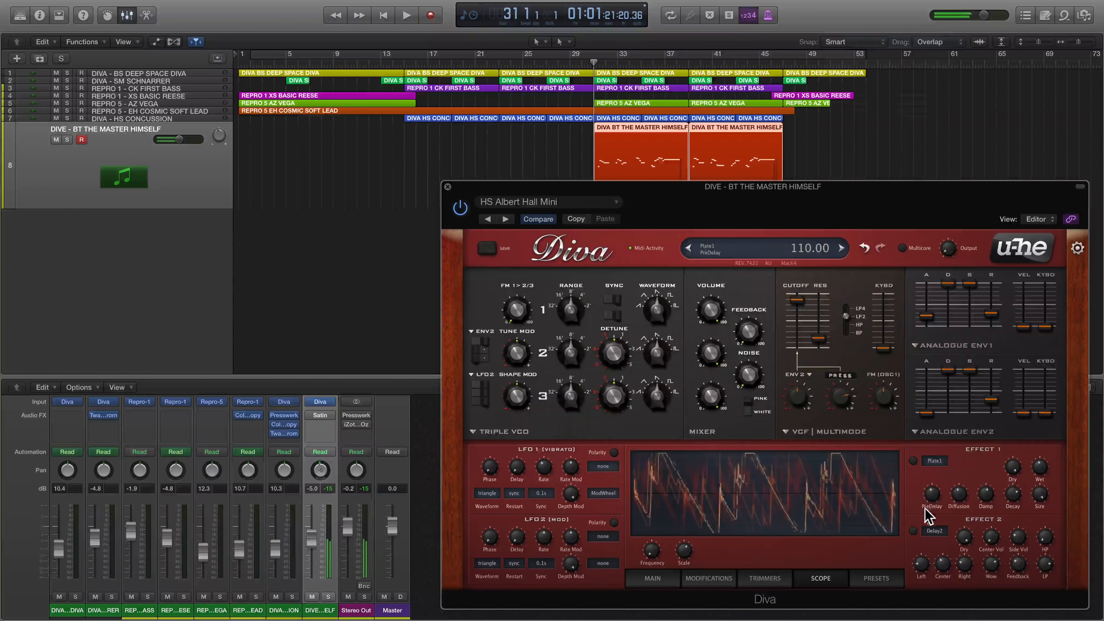
Enable Diva's Plate1 and Delay2 effects on the BT The Master Himself track and audition the Dual VCO, DCO and Dual VCO Eco oscillator models.
{"action": "left_click", "coordinate": [912, 530]}
{"action": "left_click", "coordinate": [913, 460]}
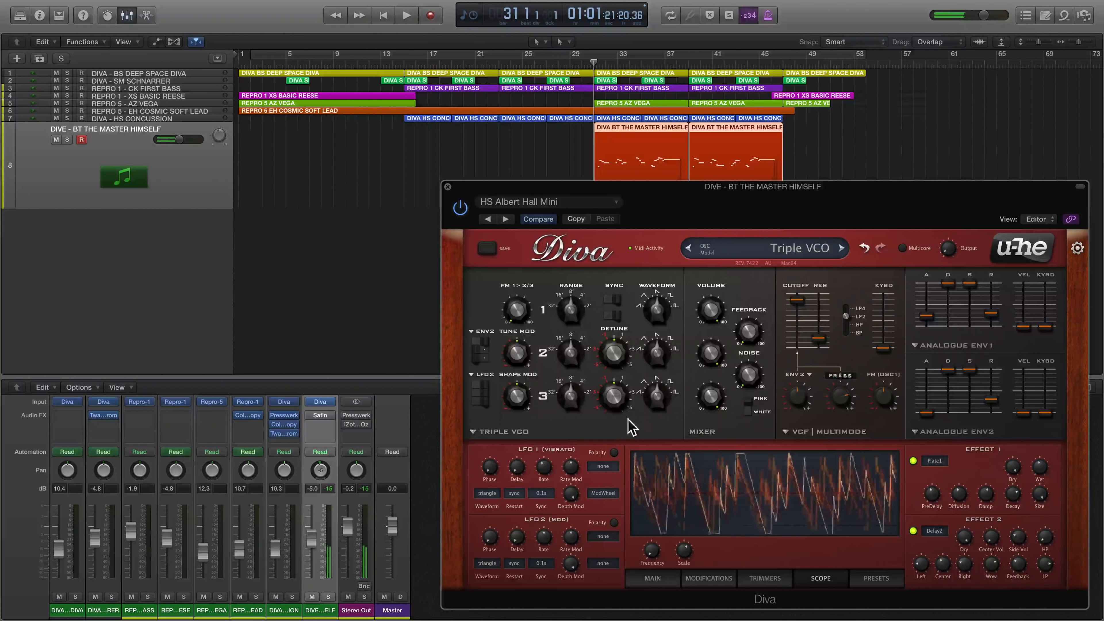
{"action": "left_click", "coordinate": [519, 433]}
{"action": "left_click", "coordinate": [532, 453]}
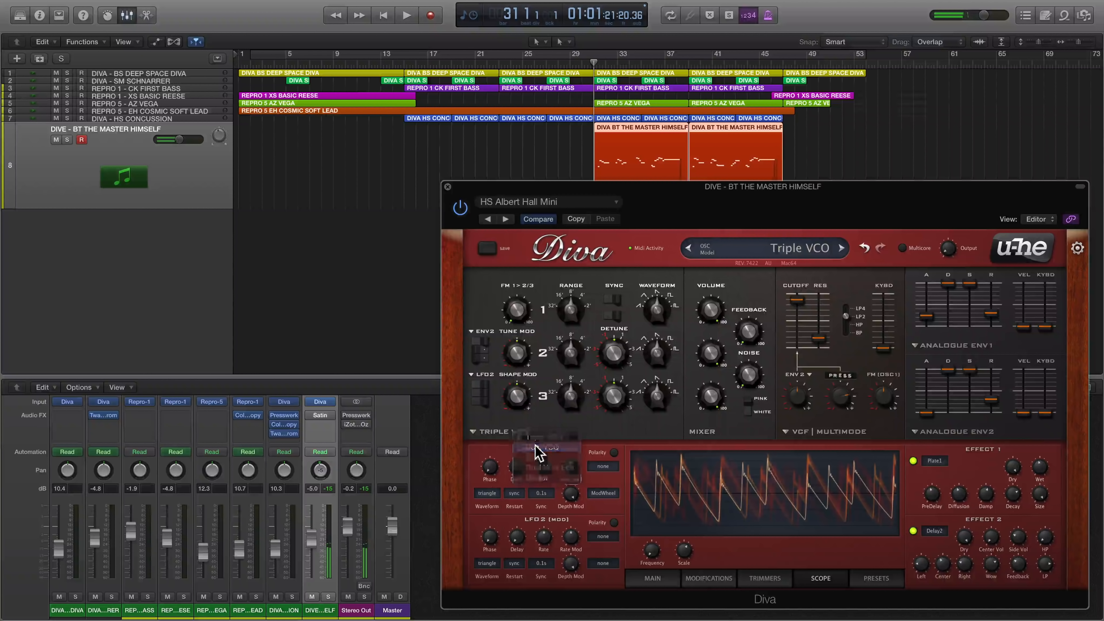
{"action": "left_click", "coordinate": [517, 431]}
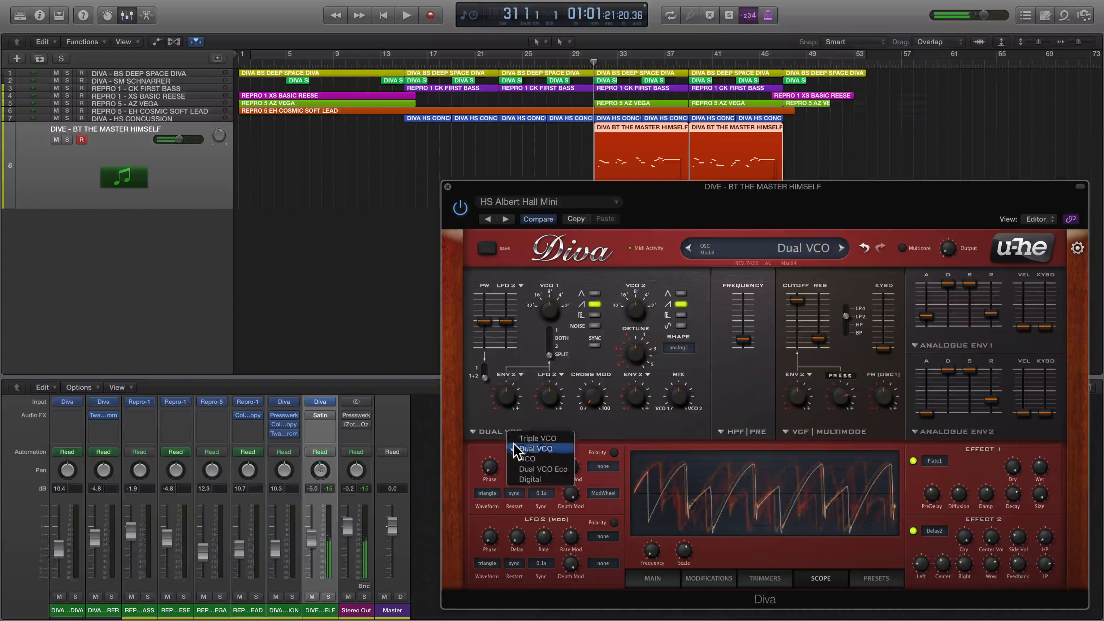
{"action": "left_click", "coordinate": [521, 460]}
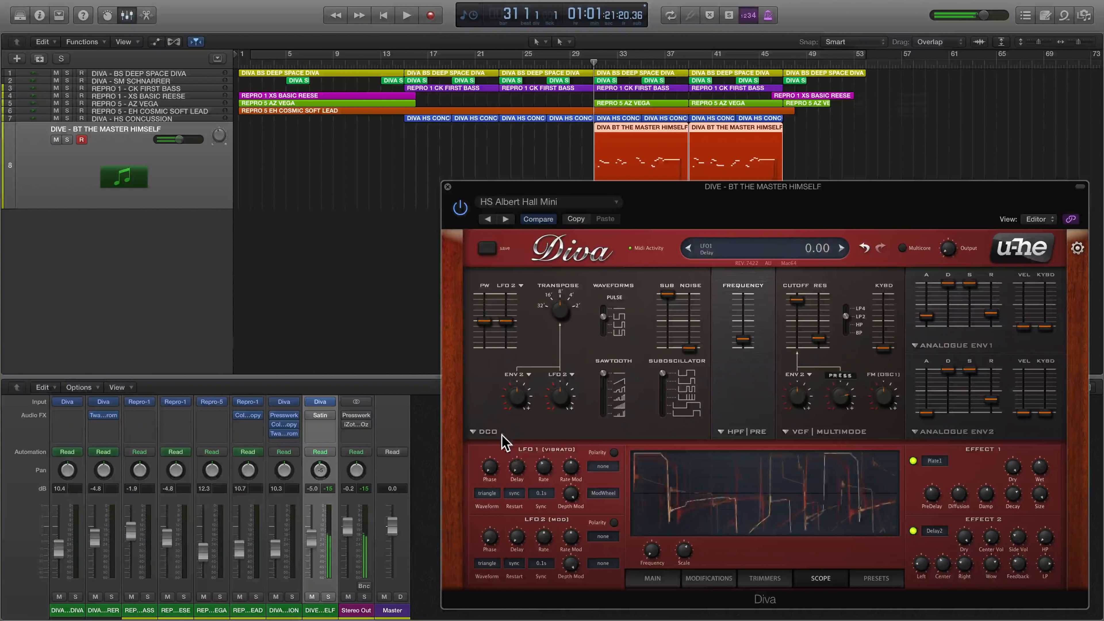
{"action": "left_click", "coordinate": [498, 436]}
{"action": "left_click", "coordinate": [523, 467]}
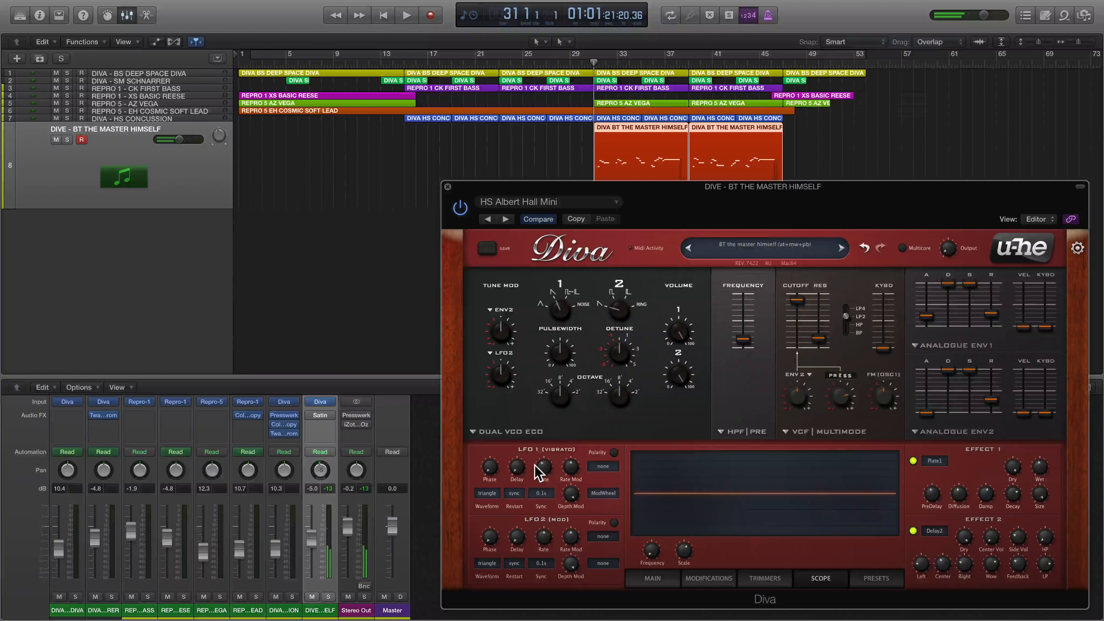
Open the track's Satin tape plug-in, set its input gain to 10.0 dB and its manual flange to 0.09.
{"action": "left_click", "coordinate": [321, 415]}
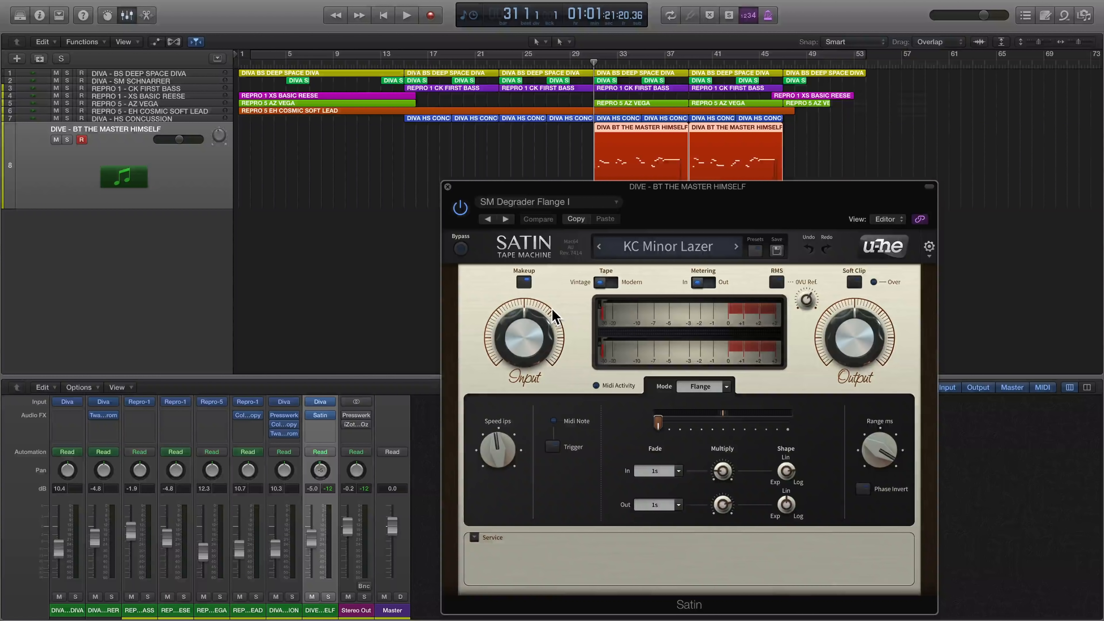
{"action": "left_click_drag", "start_coordinate": [550, 311], "coordinate": [522, 300]}
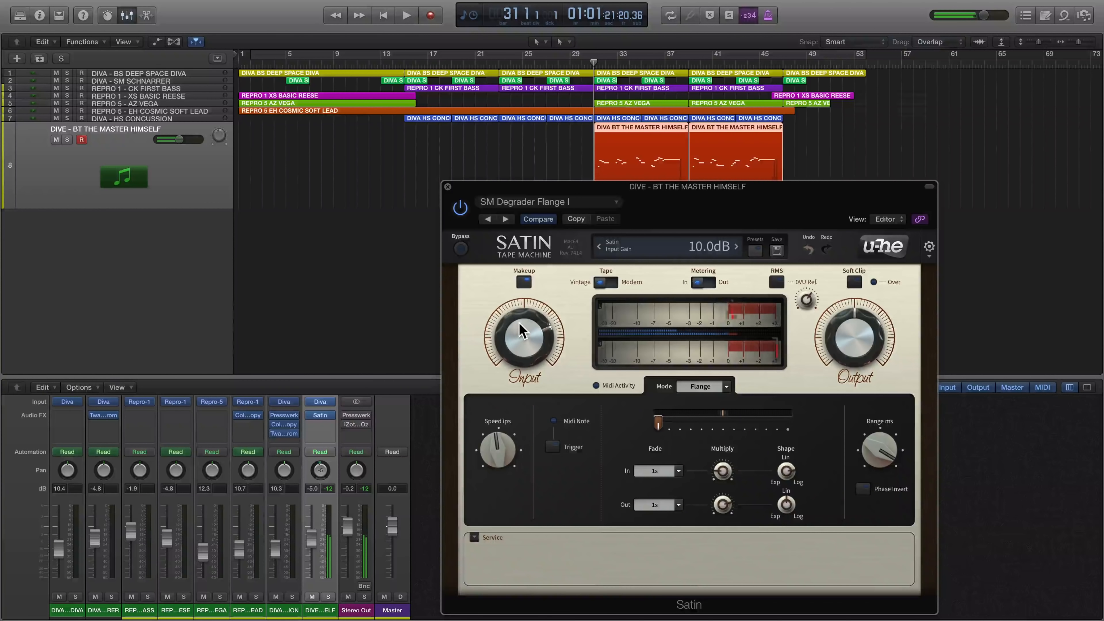
{"action": "mouse_move", "coordinate": [659, 422]}
{"action": "left_mouse_down"}
{"action": "mouse_move", "coordinate": [724, 427]}
{"action": "mouse_move", "coordinate": [669, 426]}
{"action": "left_mouse_up"}
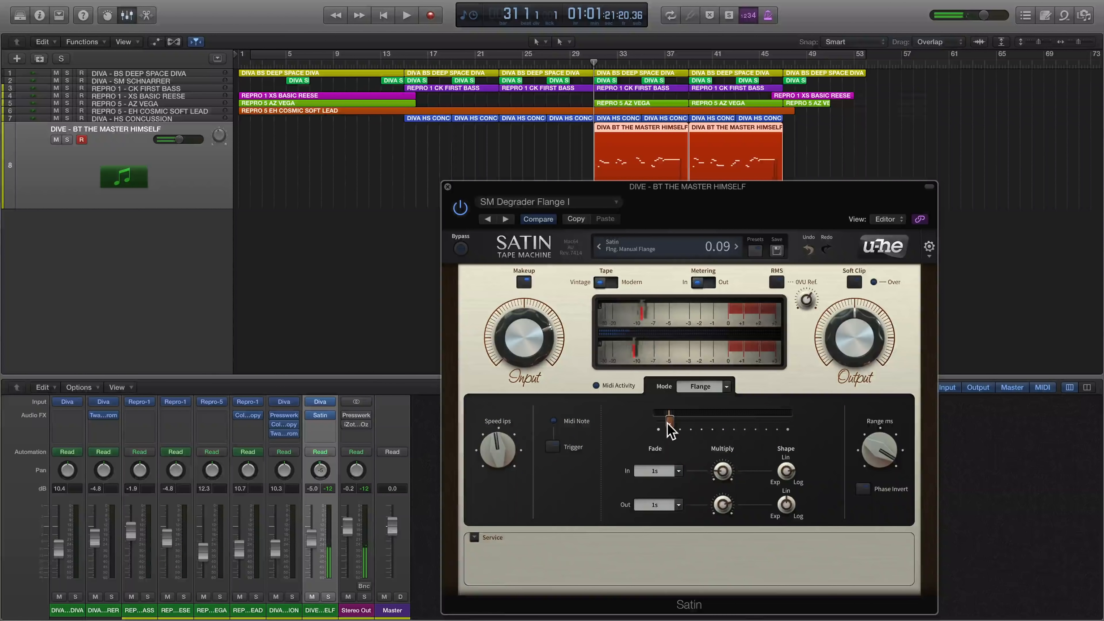
Play the arrangement from bar 39 and solo the BT The Master Himself track.
{"action": "left_click", "coordinate": [689, 62]}
{"action": "key", "text": "space"}
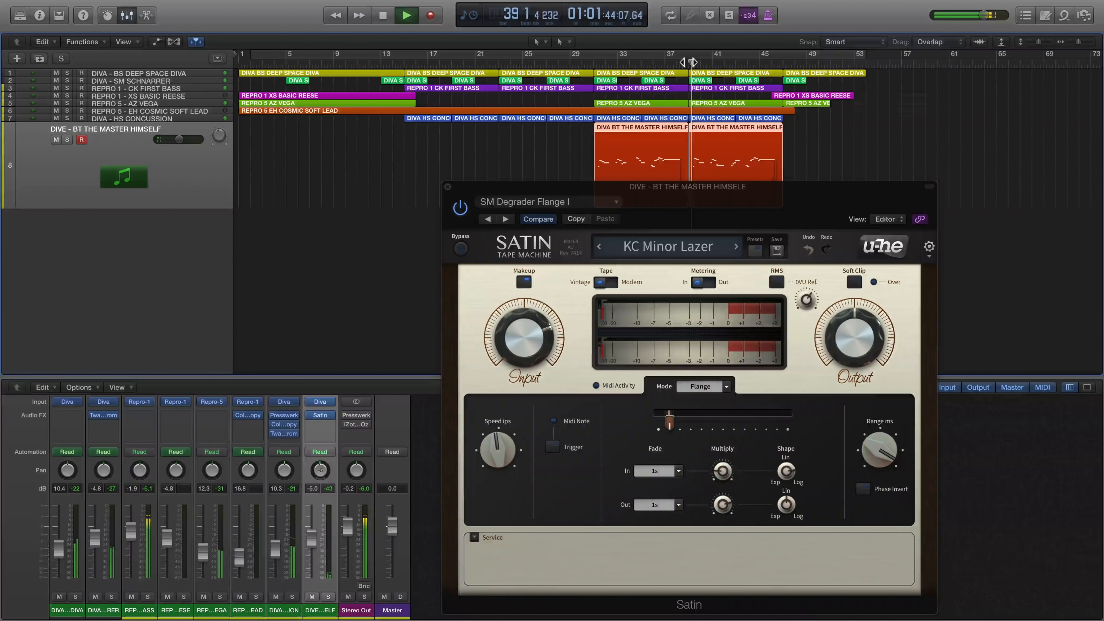
{"action": "left_click", "coordinate": [67, 139]}
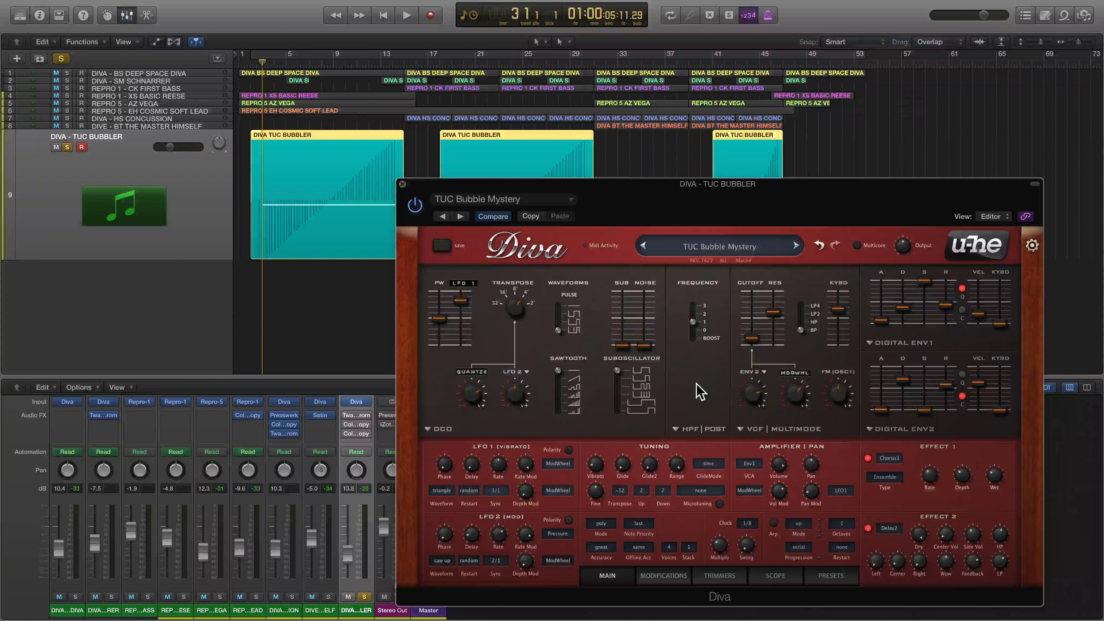
Load the TUC Bubbler preset from Diva's 7 EFFECTS folder and return to the synth's main page.
{"action": "left_click", "coordinate": [824, 575]}
{"action": "left_click", "coordinate": [496, 324]}
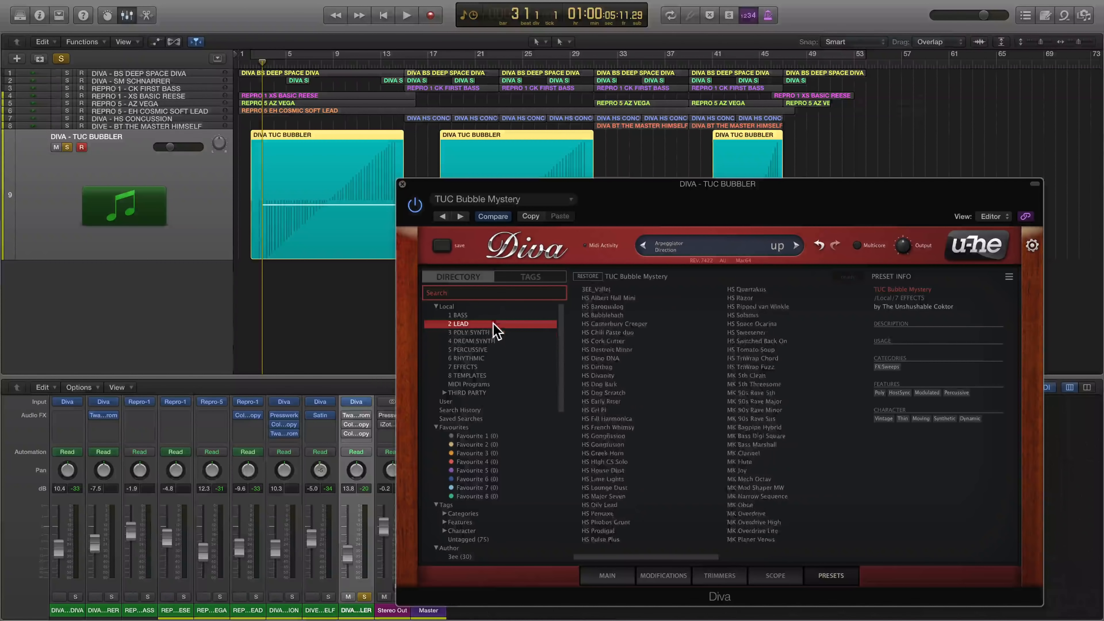
{"action": "left_click", "coordinate": [492, 369]}
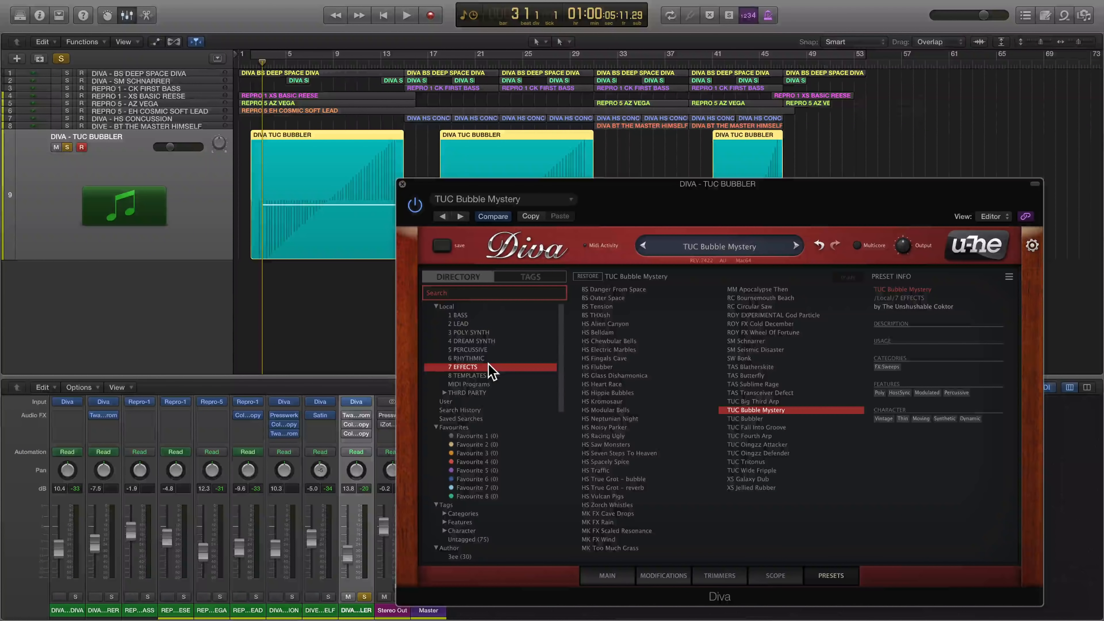
{"action": "left_click", "coordinate": [747, 418]}
{"action": "left_click", "coordinate": [616, 580]}
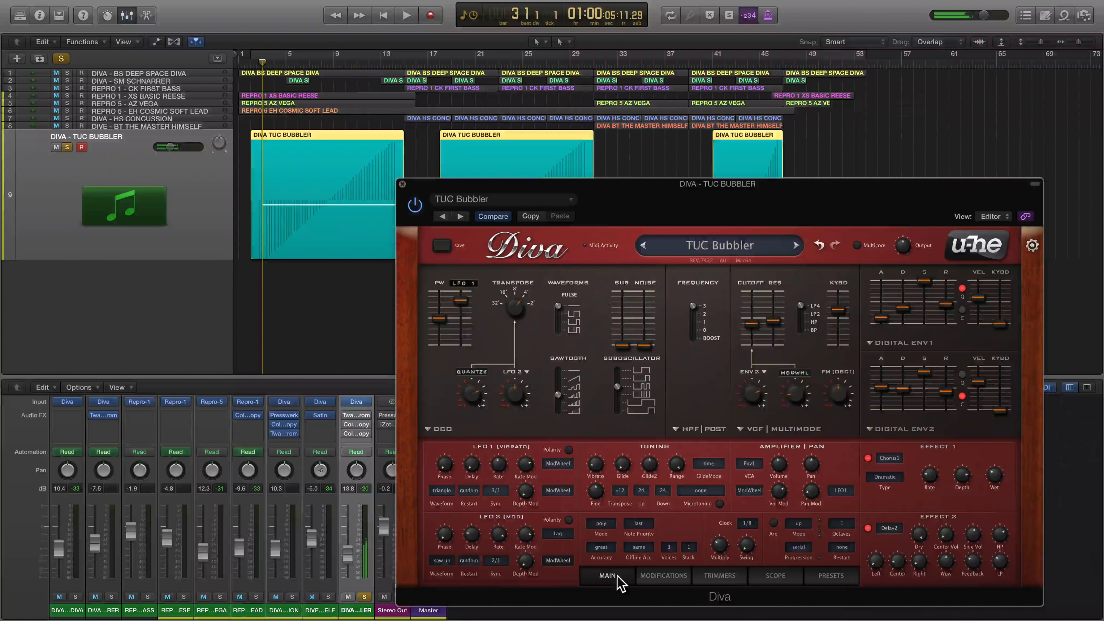
Show the two ColourCopy delays and the Twangström reverb on the TUC Bubbler track.
{"action": "left_click", "coordinate": [356, 429]}
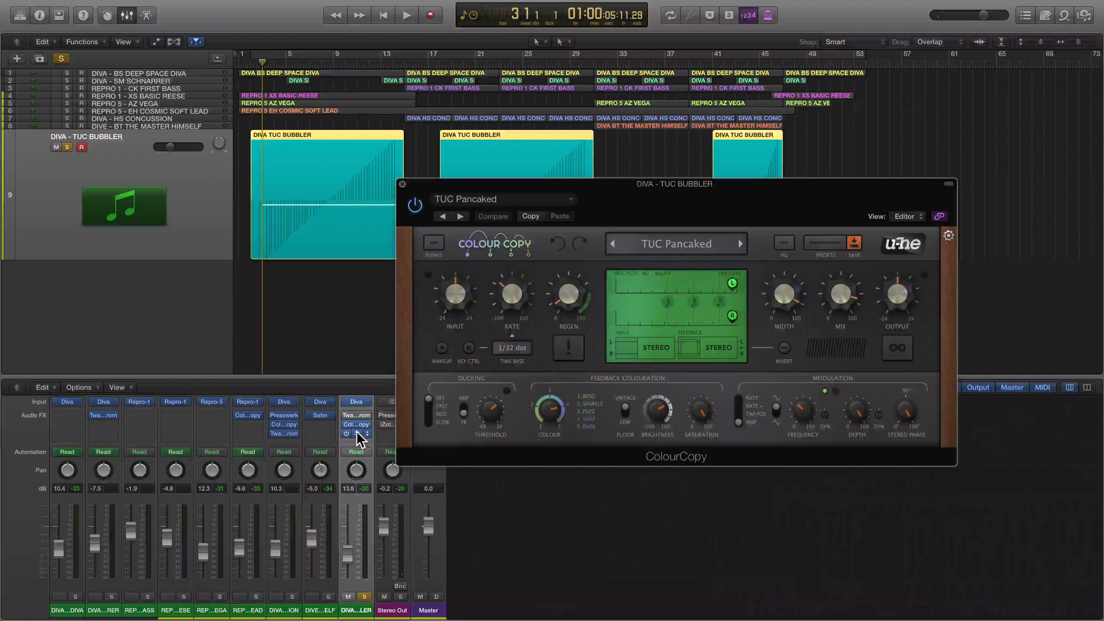
{"action": "left_click", "coordinate": [357, 434]}
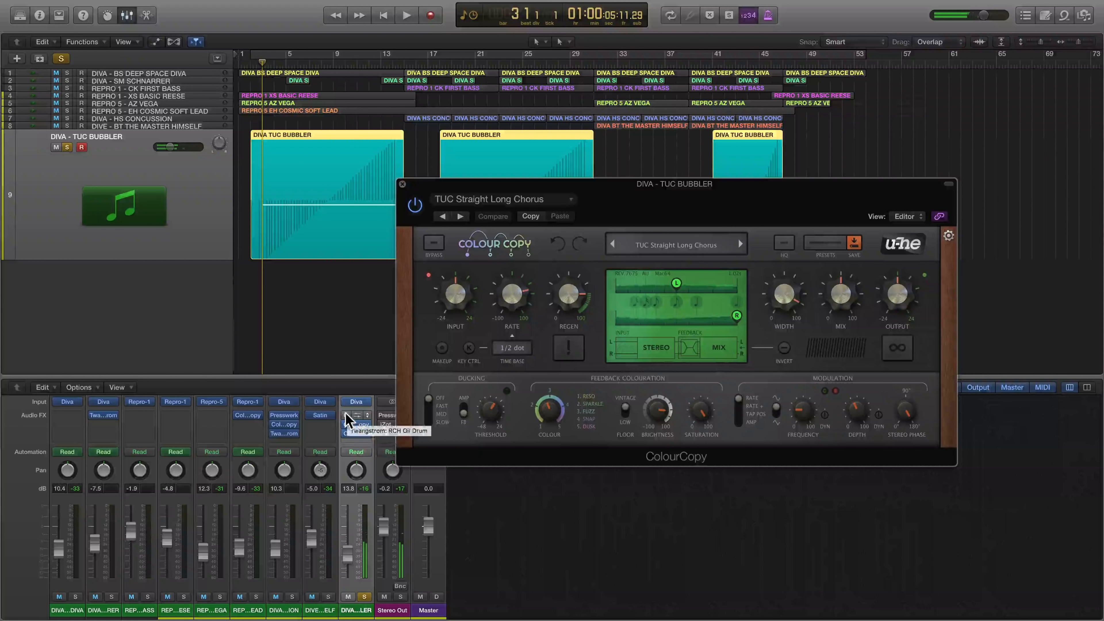
{"action": "left_click", "coordinate": [356, 416]}
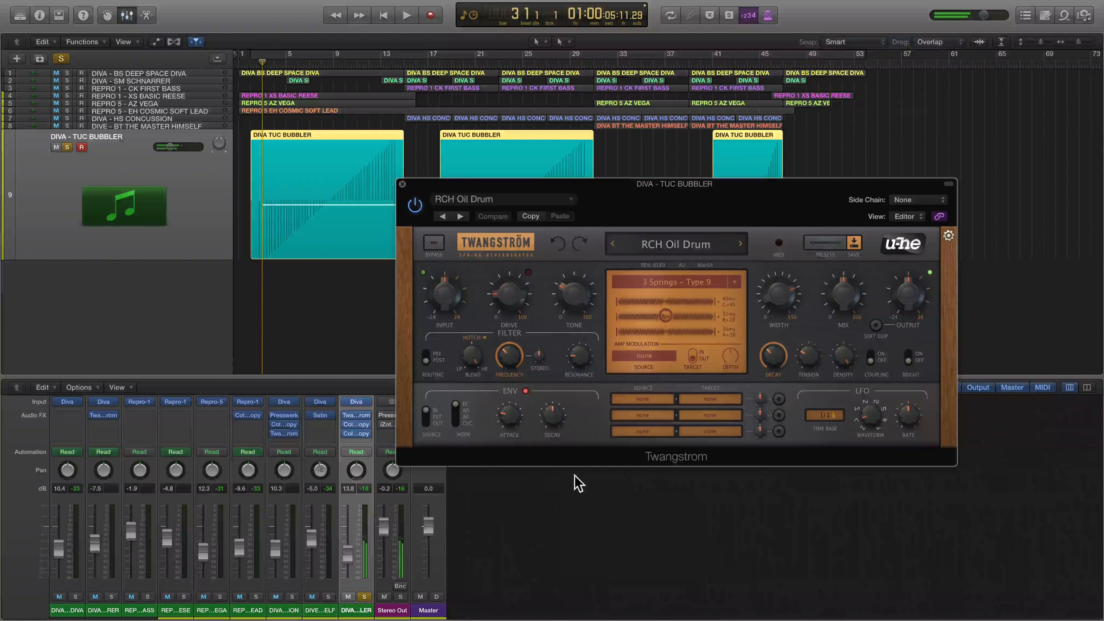
Display the Pitch Bend controller data of the TUC Bubbler region in the piano roll, play it and close the Twangström window.
{"action": "double_click", "coordinate": [340, 192]}
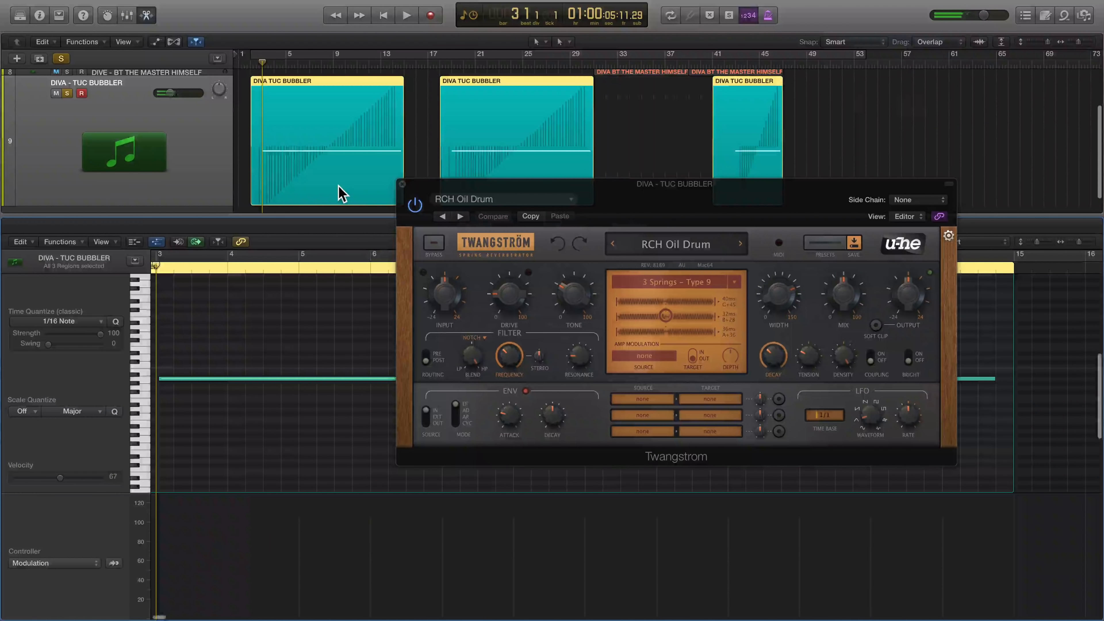
{"action": "left_click", "coordinate": [100, 562]}
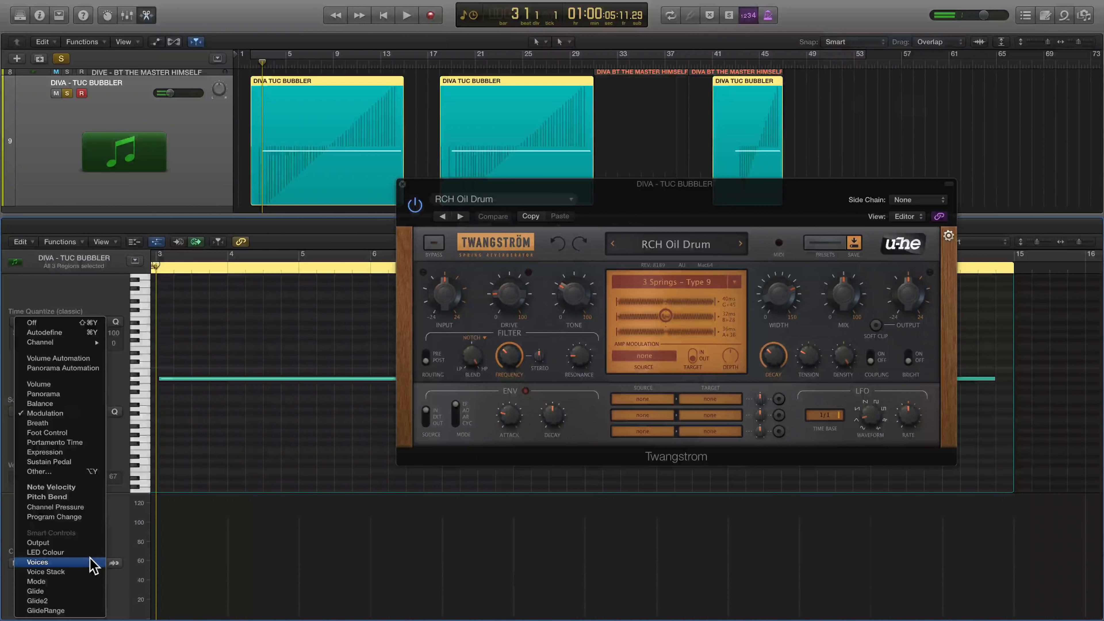
{"action": "left_click", "coordinate": [74, 497]}
{"action": "key", "text": "space"}
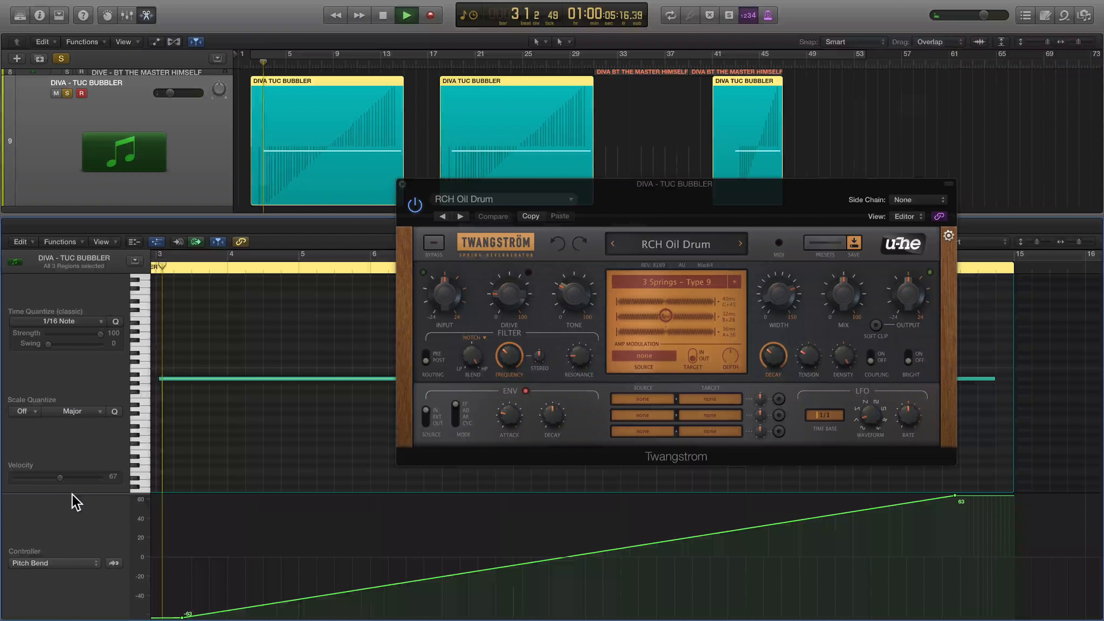
{"action": "left_click", "coordinate": [402, 184]}
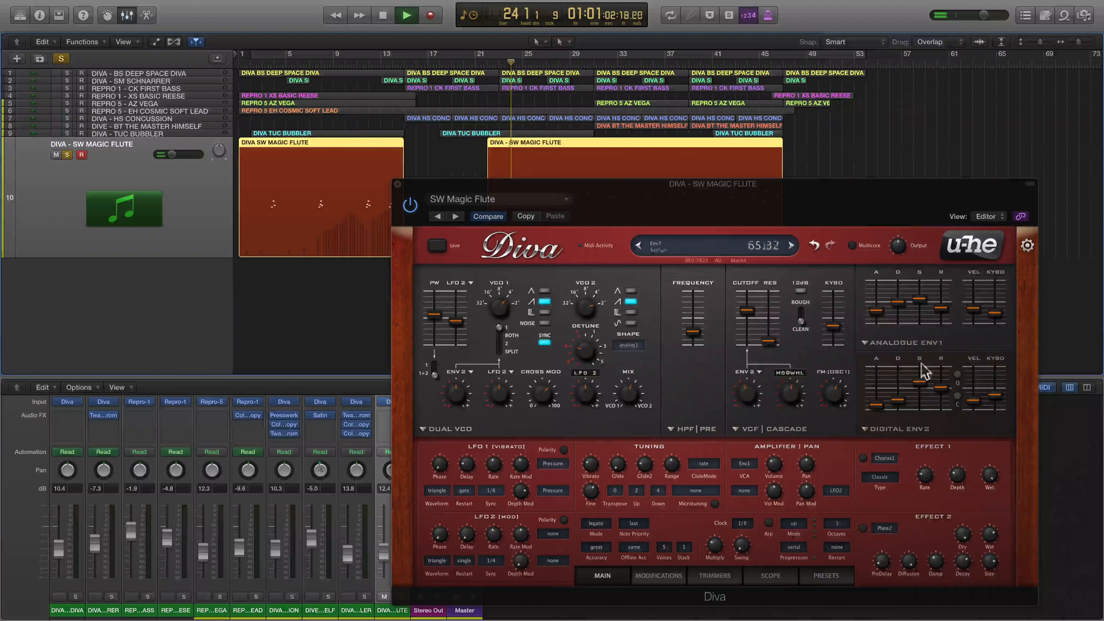
Enable Diva's Chorus1 and Plate2 on the SW Magic Flute track, setting the chorus depth to 34 and the plate's wet level to 74.
{"action": "left_click", "coordinate": [863, 458]}
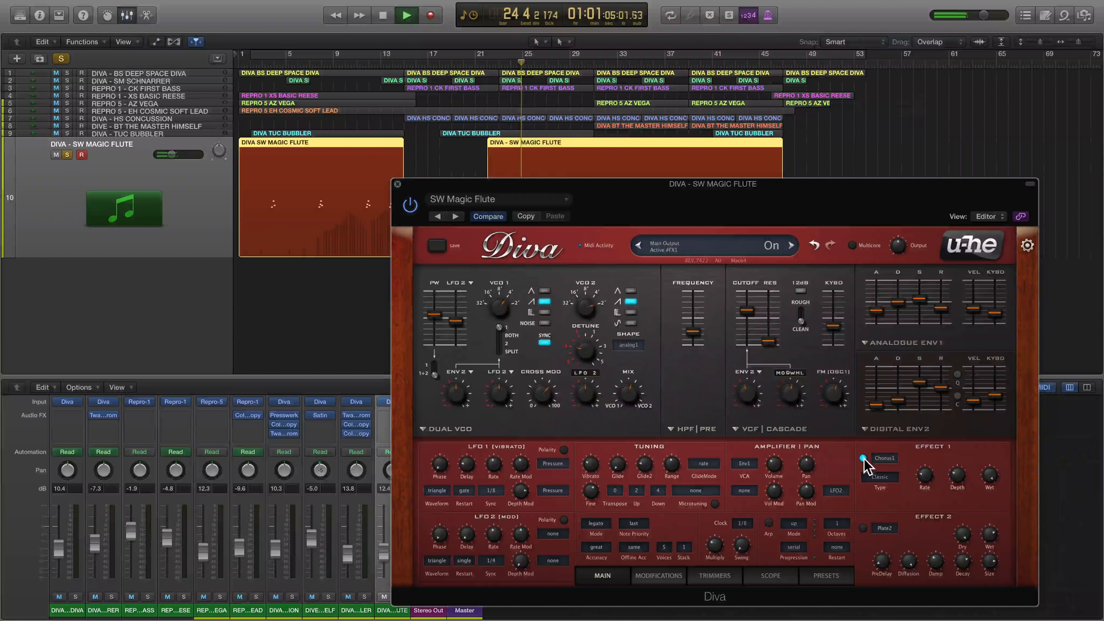
{"action": "left_click_drag", "start_coordinate": [954, 481], "coordinate": [956, 476]}
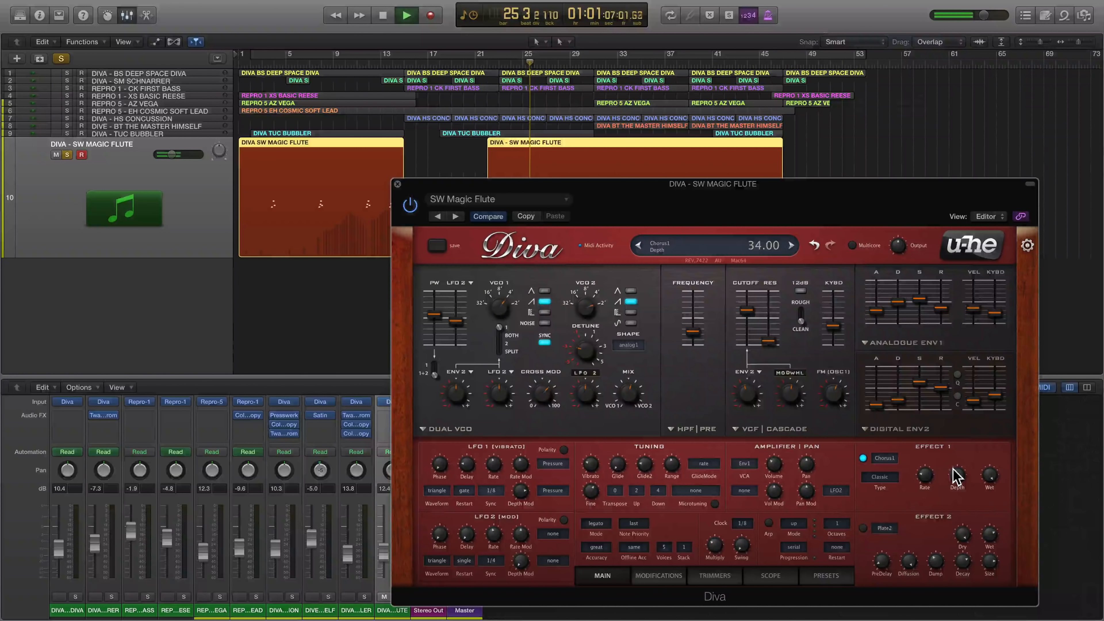
{"action": "left_click", "coordinate": [863, 528]}
{"action": "left_click_drag", "start_coordinate": [962, 536], "coordinate": [992, 541]}
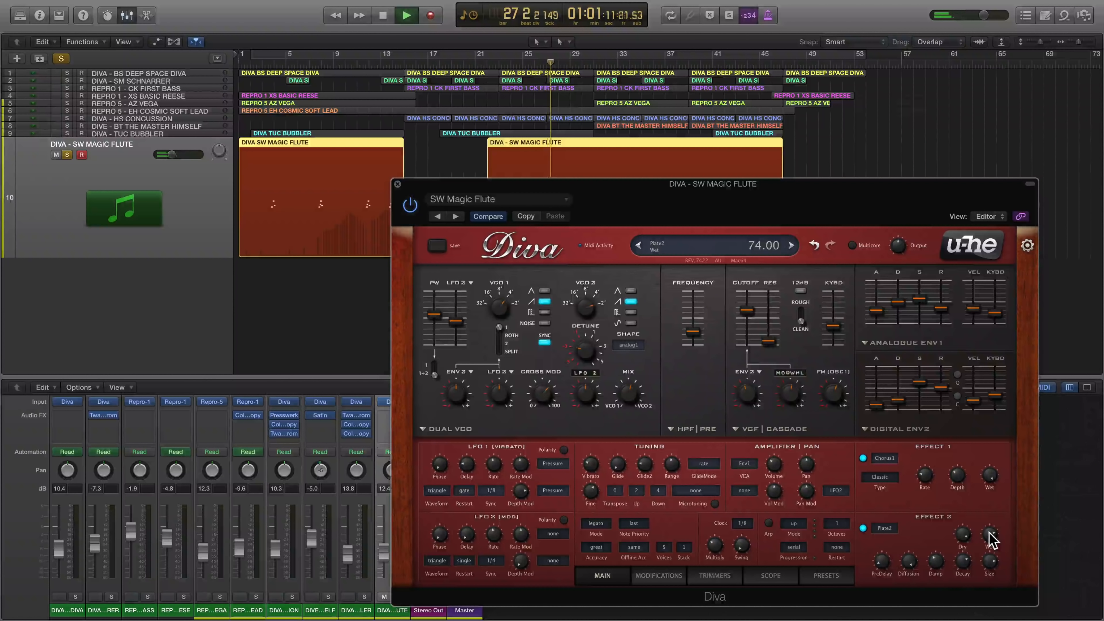
{"action": "left_click_drag", "start_coordinate": [913, 571], "coordinate": [913, 581]}
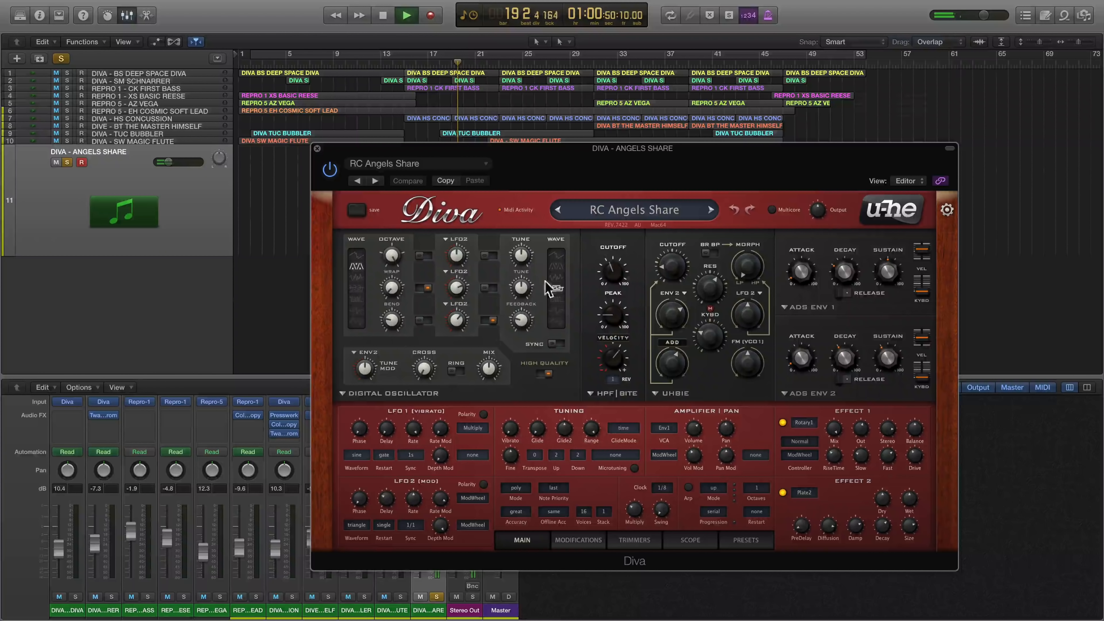
Change the waveforms of both digital oscillators in Diva on the Angels Share track.
{"action": "left_click", "coordinate": [355, 288]}
{"action": "left_click", "coordinate": [562, 296]}
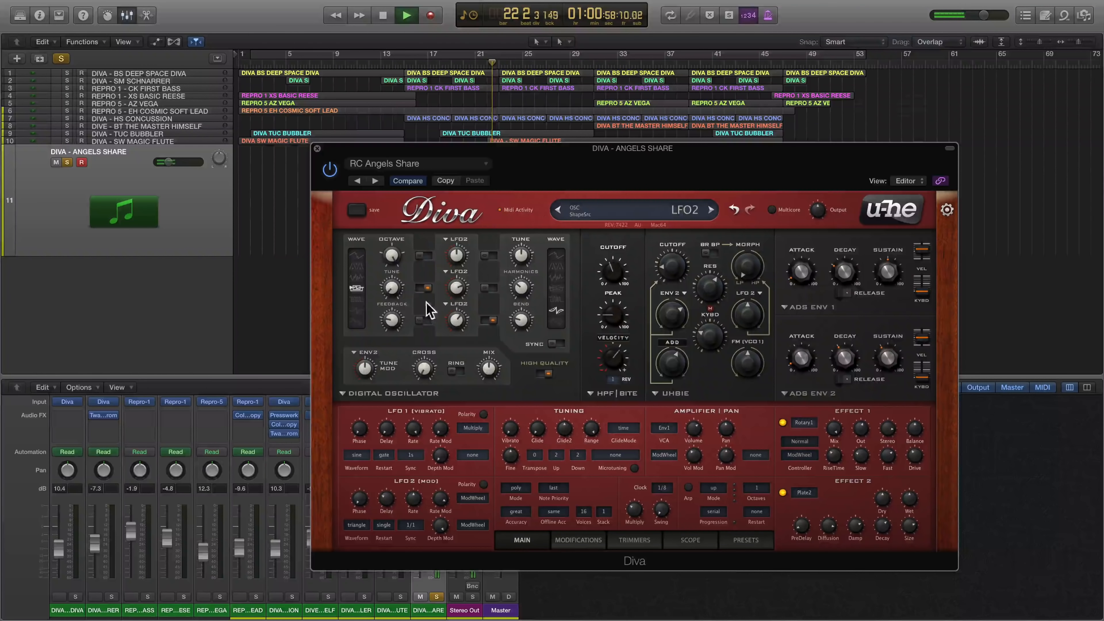
{"action": "left_click", "coordinate": [356, 321]}
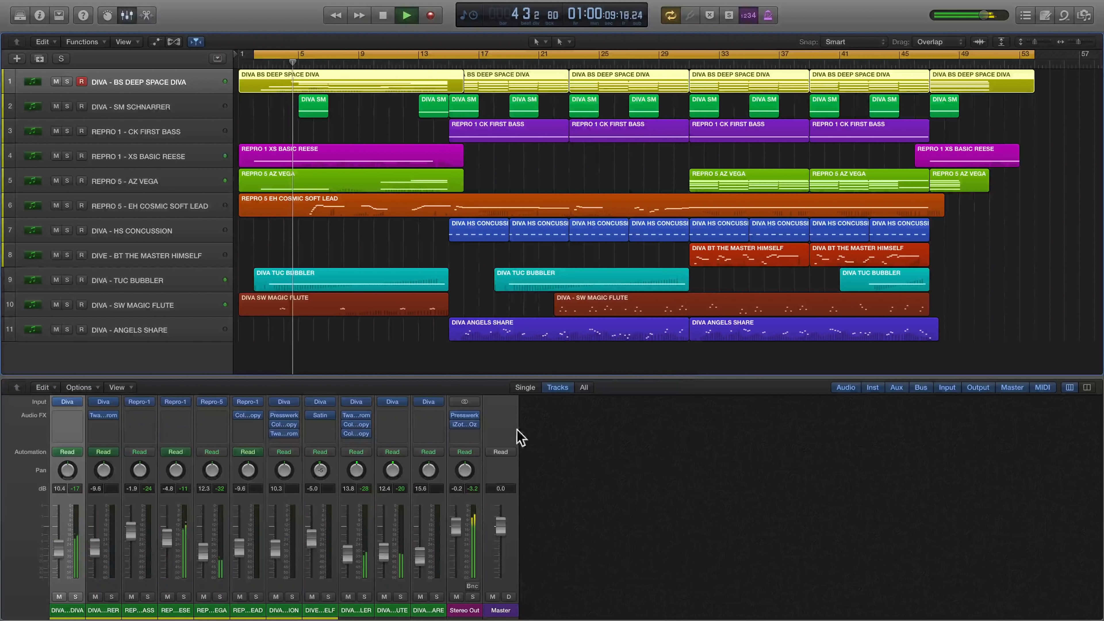
Open Presswerk on the Stereo Out channel and adjust its dry/wet mix and saturation amount during playback.
{"action": "left_click", "coordinate": [462, 415]}
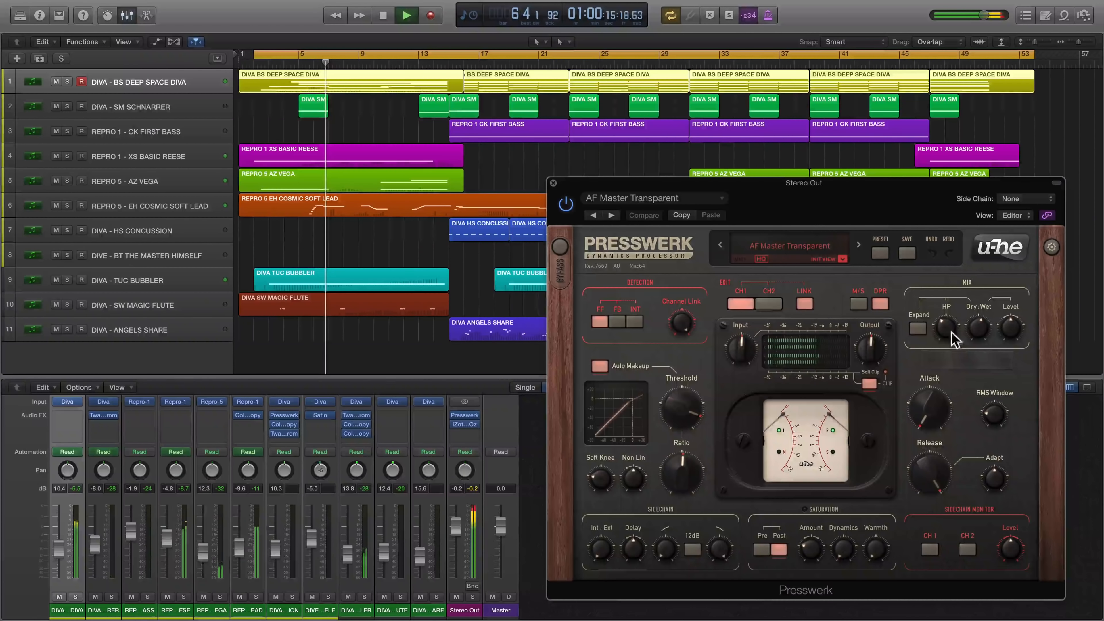
{"action": "mouse_move", "coordinate": [978, 330]}
{"action": "left_mouse_down"}
{"action": "mouse_move", "coordinate": [985, 337]}
{"action": "mouse_move", "coordinate": [978, 301]}
{"action": "mouse_move", "coordinate": [983, 334]}
{"action": "left_mouse_up"}
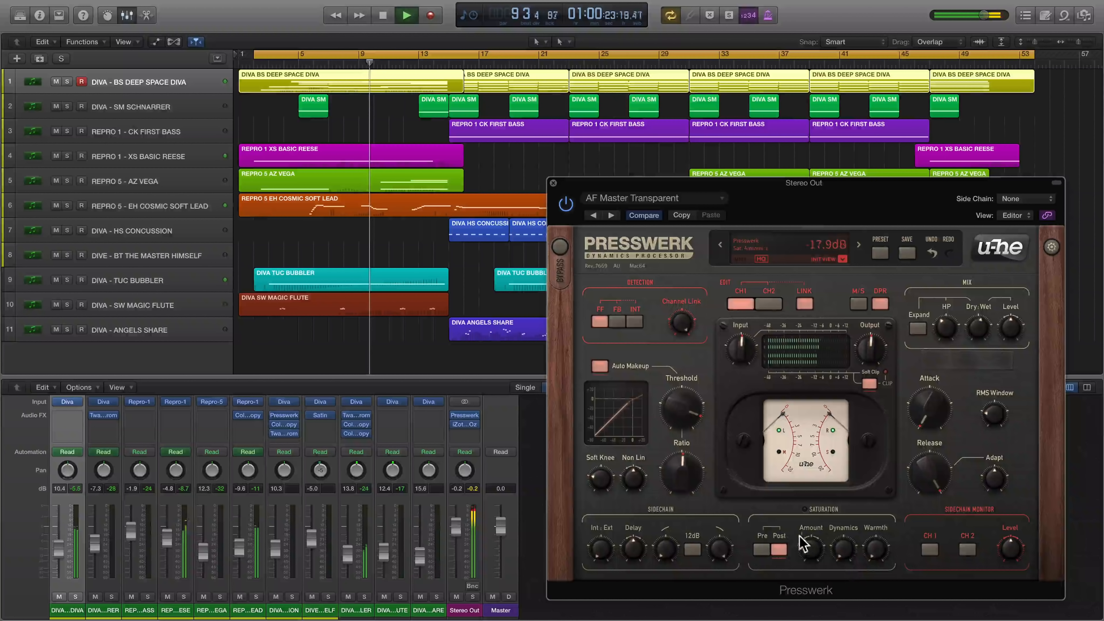
{"action": "left_click_drag", "start_coordinate": [801, 553], "coordinate": [810, 506]}
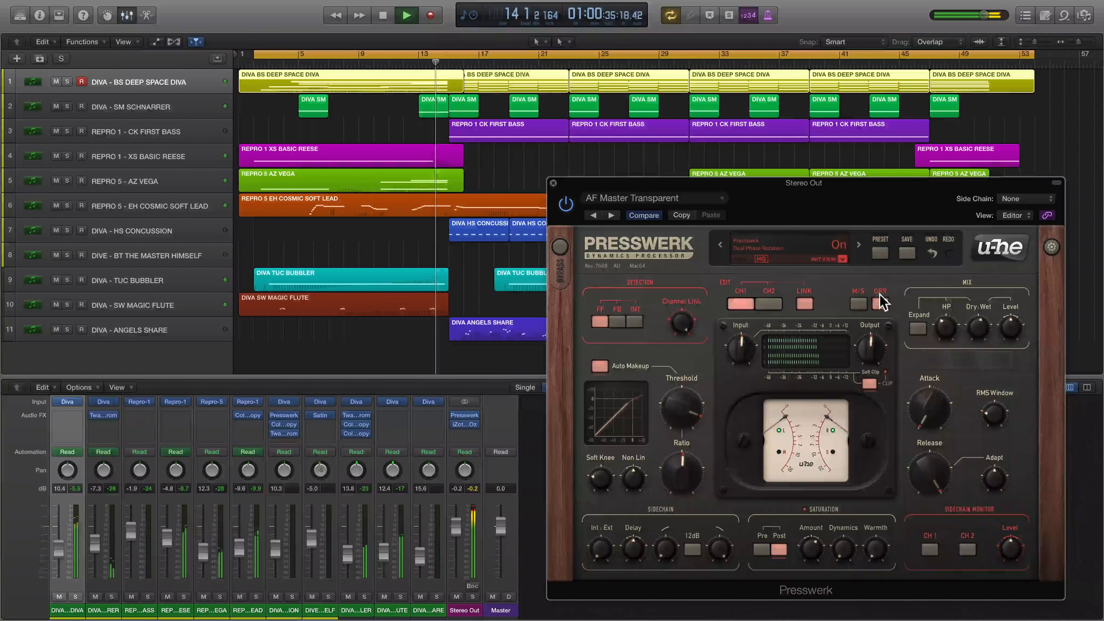
Browse Presswerk's preset folders from Bass through Experimental and Synth to Vintage.
{"action": "left_click", "coordinate": [879, 253]}
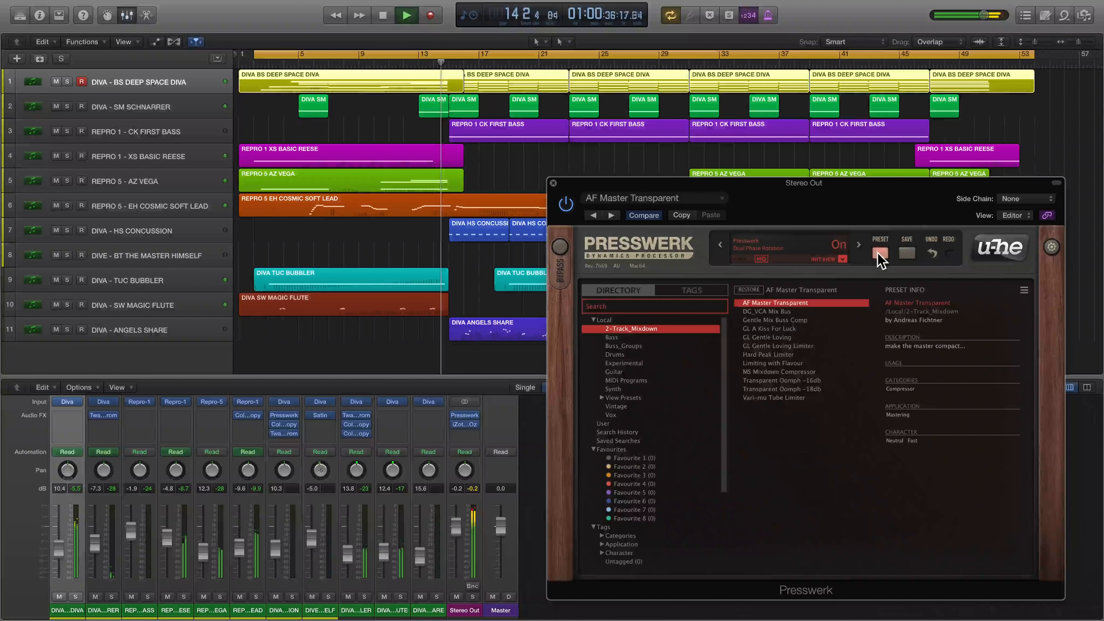
{"action": "left_click", "coordinate": [696, 338]}
{"action": "key", "text": "Down"}
{"action": "key", "text": "Down"}
{"action": "key", "text": "Down"}
{"action": "key", "text": "Down"}
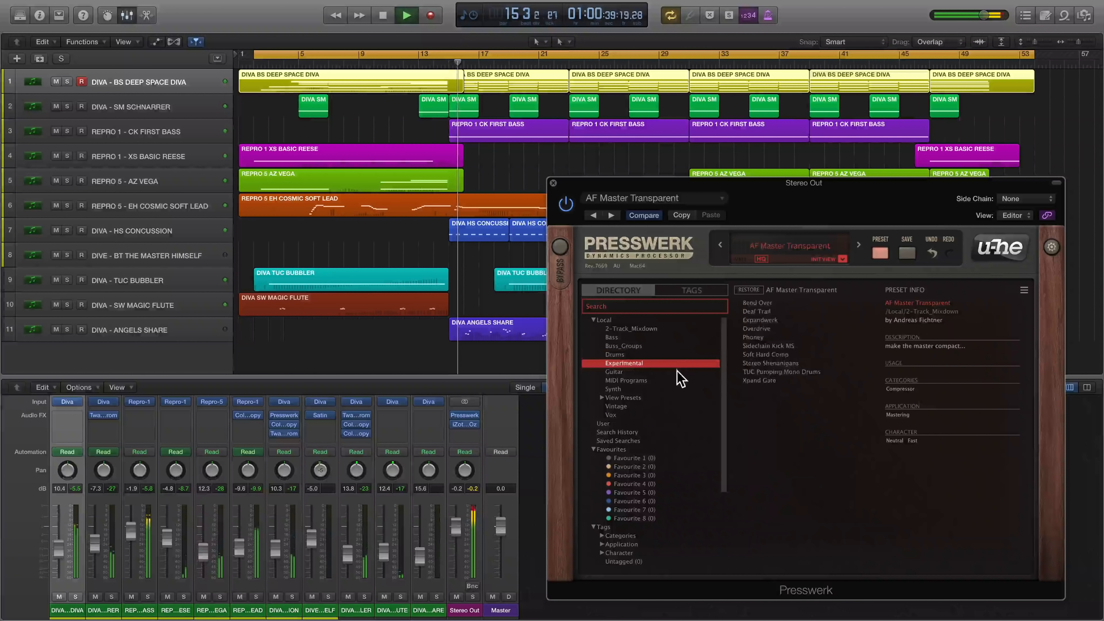
{"action": "key", "text": "Down"}
{"action": "key", "text": "Down"}
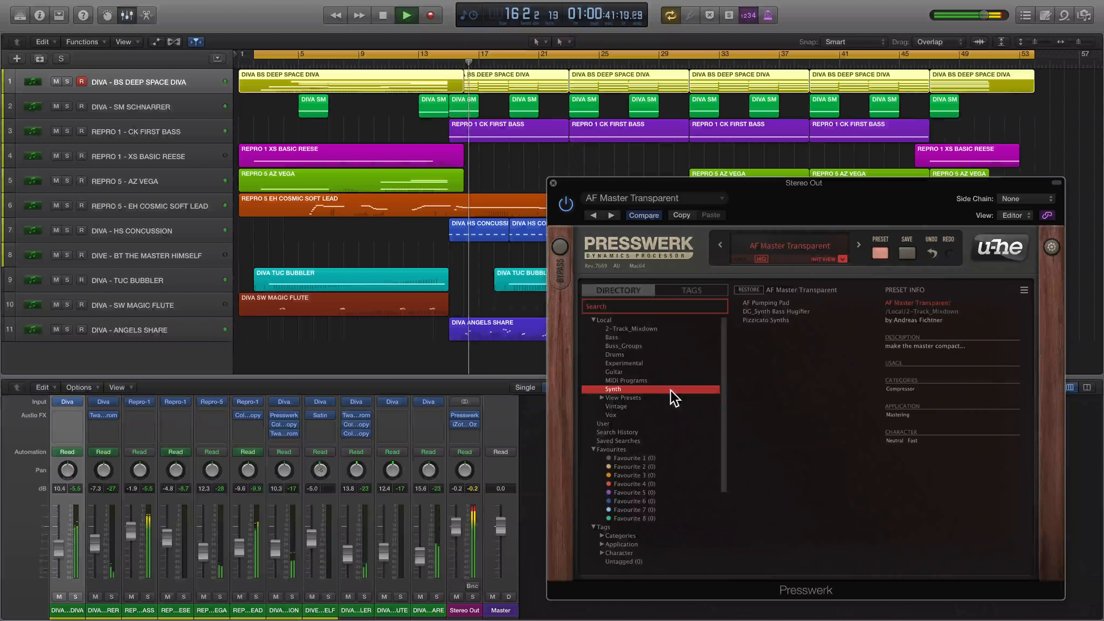
{"action": "left_click", "coordinate": [661, 405]}
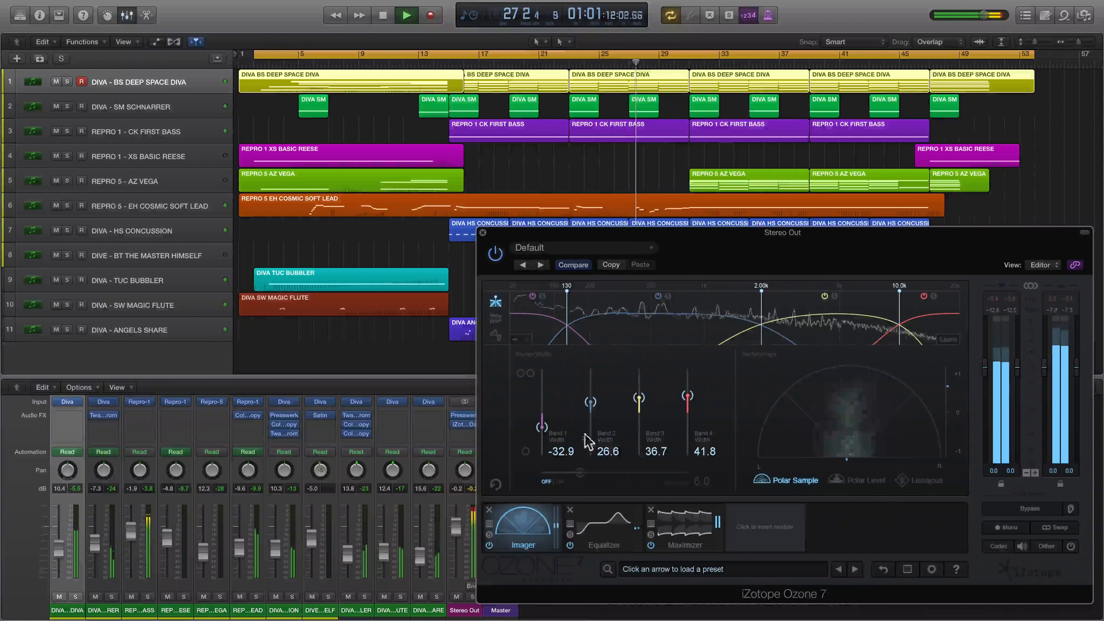
Audition Ozone's Imager and Equalizer on the Stereo Out channel by bypassing and re-enabling each module during playback.
{"action": "left_click", "coordinate": [489, 544]}
{"action": "left_click", "coordinate": [489, 545]}
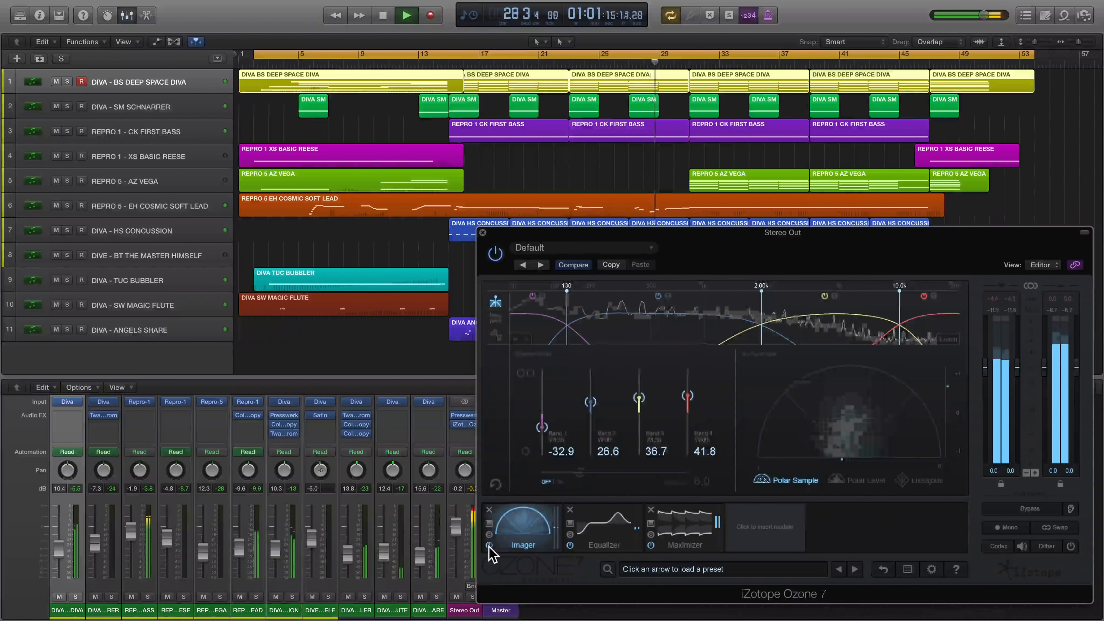
{"action": "left_click", "coordinate": [621, 544]}
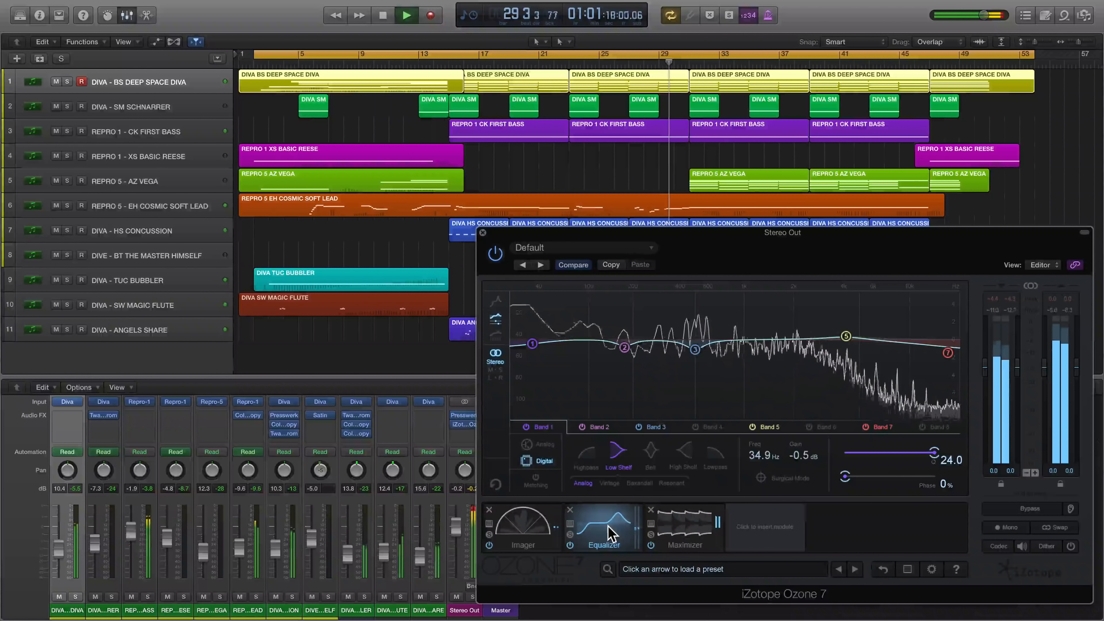
{"action": "left_click", "coordinate": [570, 545]}
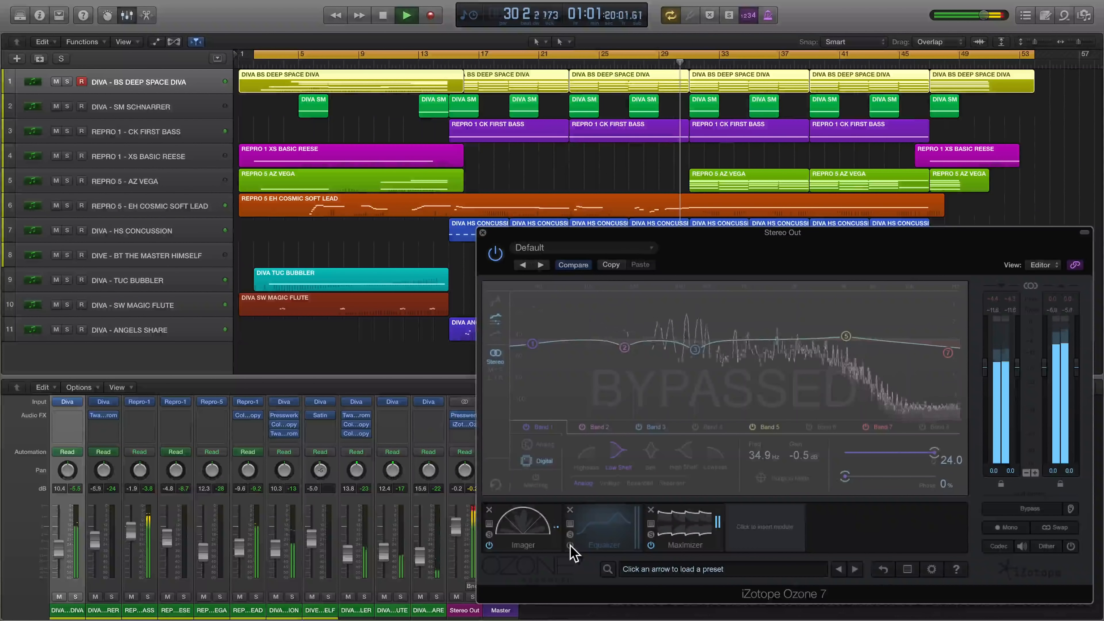
{"action": "left_click", "coordinate": [570, 544]}
Bypass and re-enable Ozone's Maximizer for comparison, and lower its threshold slightly.
{"action": "left_click", "coordinate": [661, 548]}
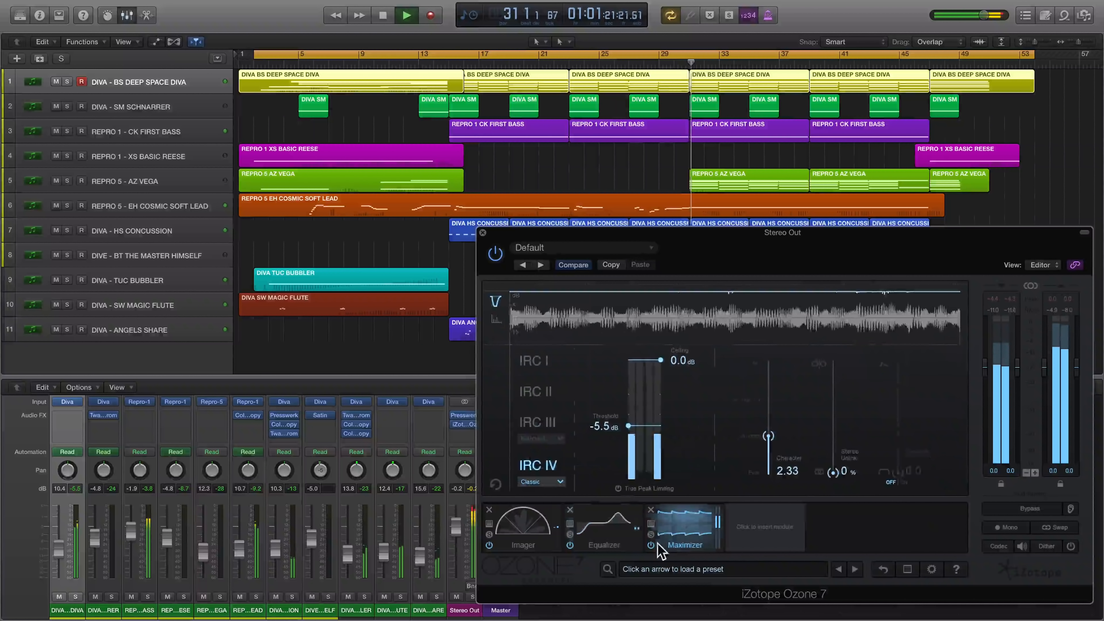
{"action": "left_click", "coordinate": [651, 545]}
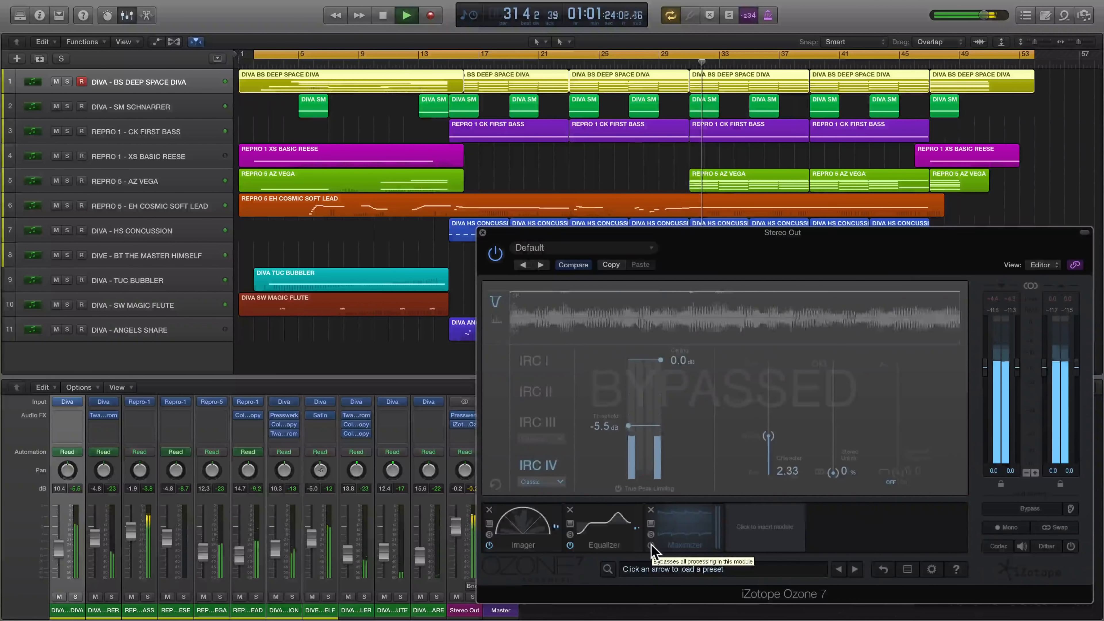
{"action": "left_click", "coordinate": [651, 546]}
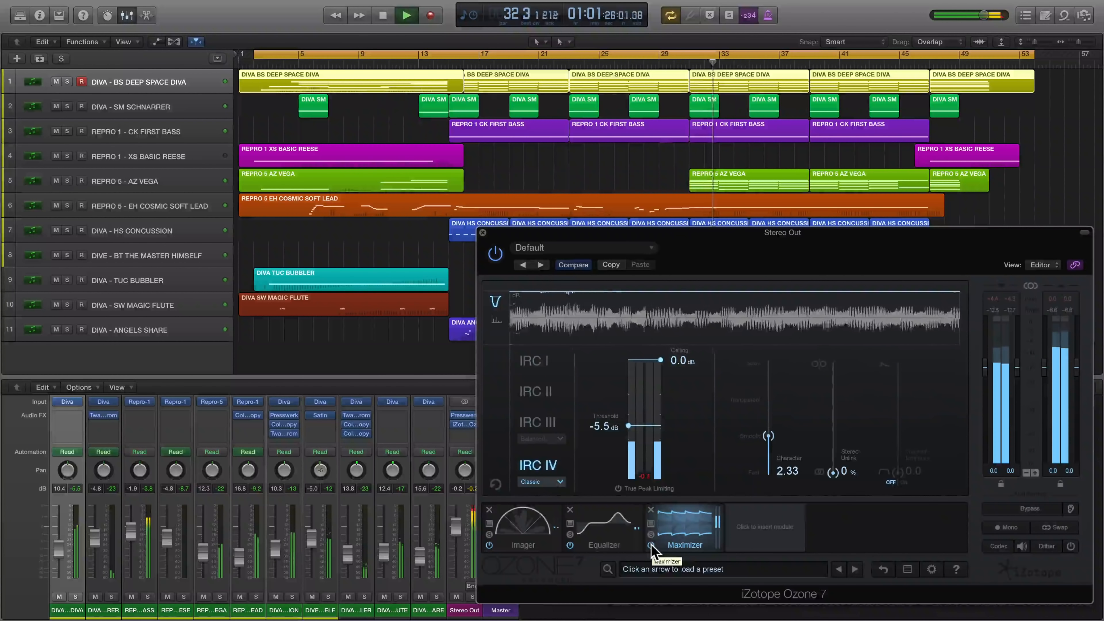
{"action": "left_click_drag", "start_coordinate": [628, 425], "coordinate": [628, 429]}
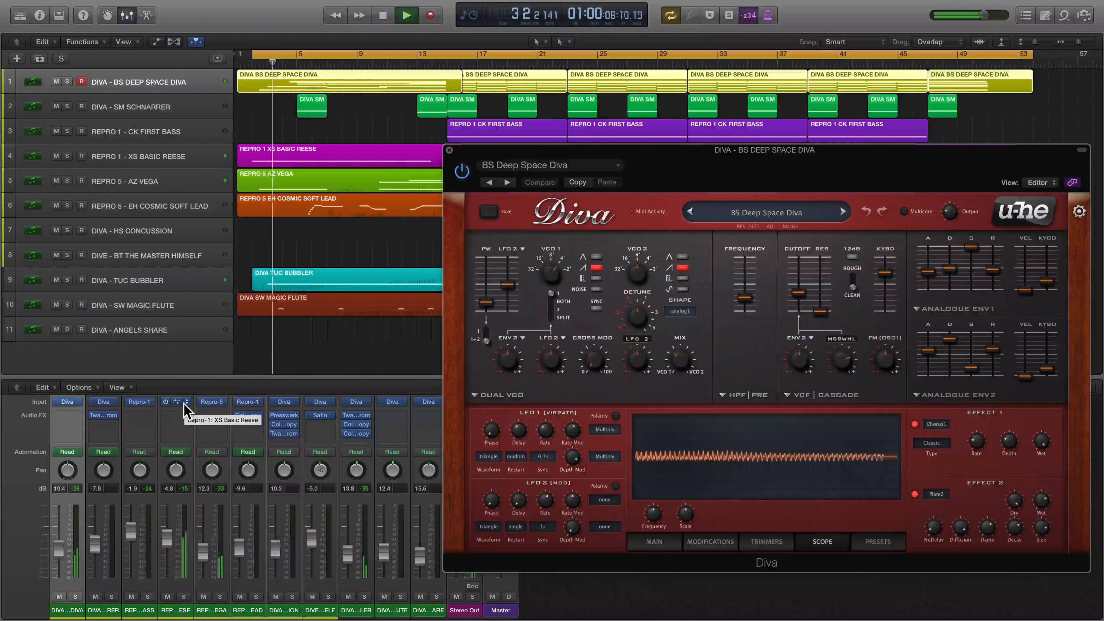
Open the first BS Deep Space Diva region in an enlarged Piano Roll with the Diva window closed, and display its Modulation controller data.
{"action": "left_click", "coordinate": [352, 131]}
{"action": "left_click", "coordinate": [351, 81]}
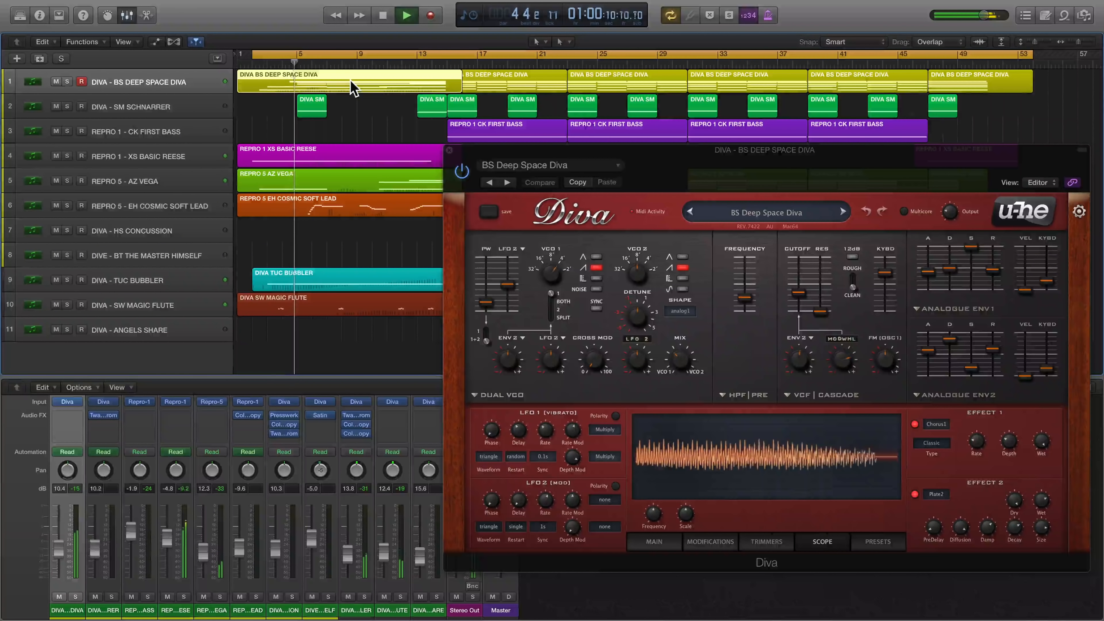
{"action": "double_click", "coordinate": [353, 87]}
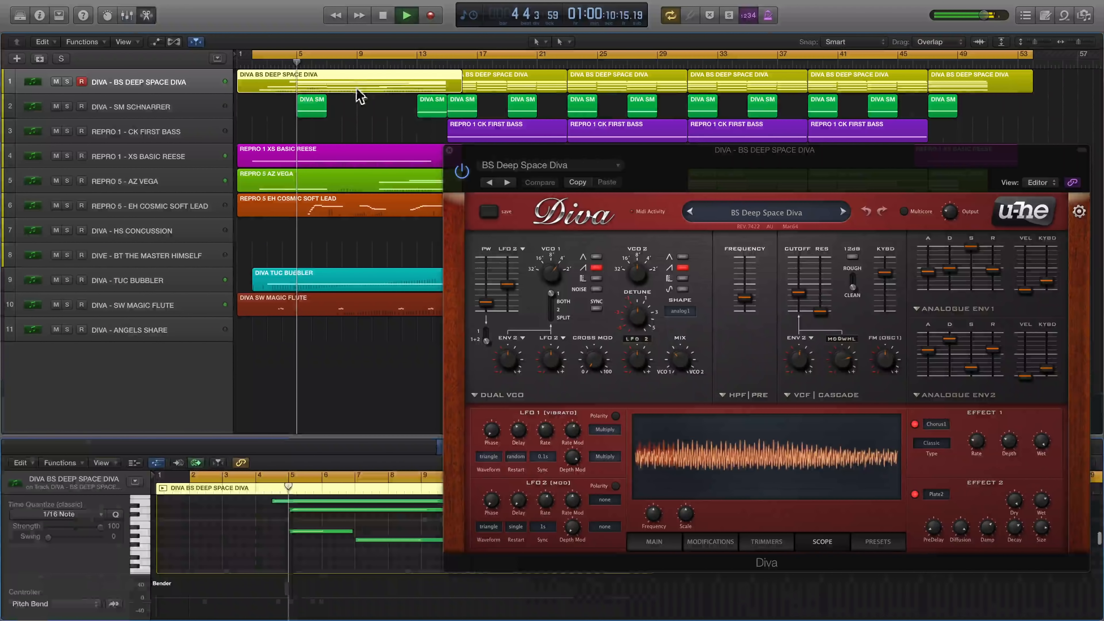
{"action": "left_click", "coordinate": [449, 149]}
{"action": "left_click_drag", "start_coordinate": [395, 436], "coordinate": [402, 370]}
{"action": "left_click", "coordinate": [97, 591]}
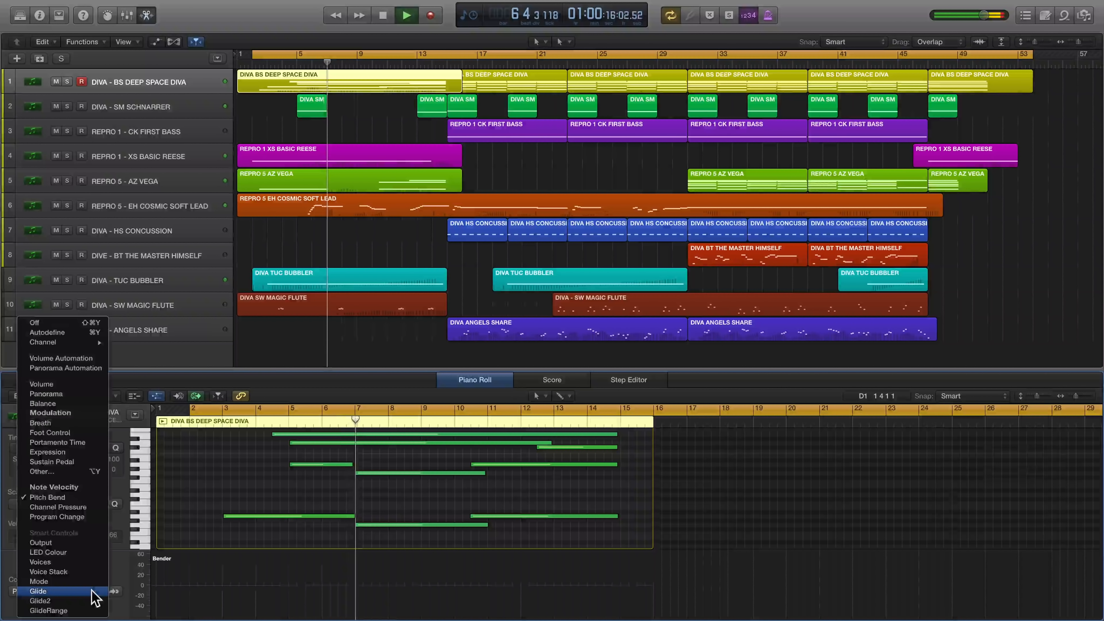
{"action": "left_click", "coordinate": [69, 416]}
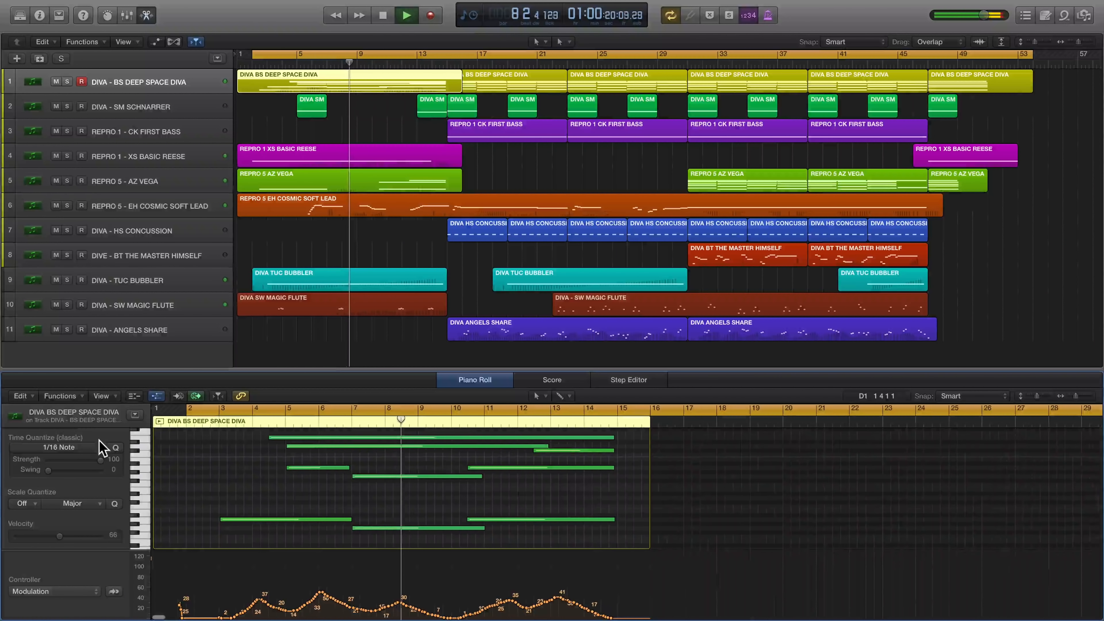
Examine the notes and modulation curves of the EH Cosmic Soft Lead and AZ Vega tracks in the Piano Roll.
{"action": "left_click", "coordinate": [141, 208]}
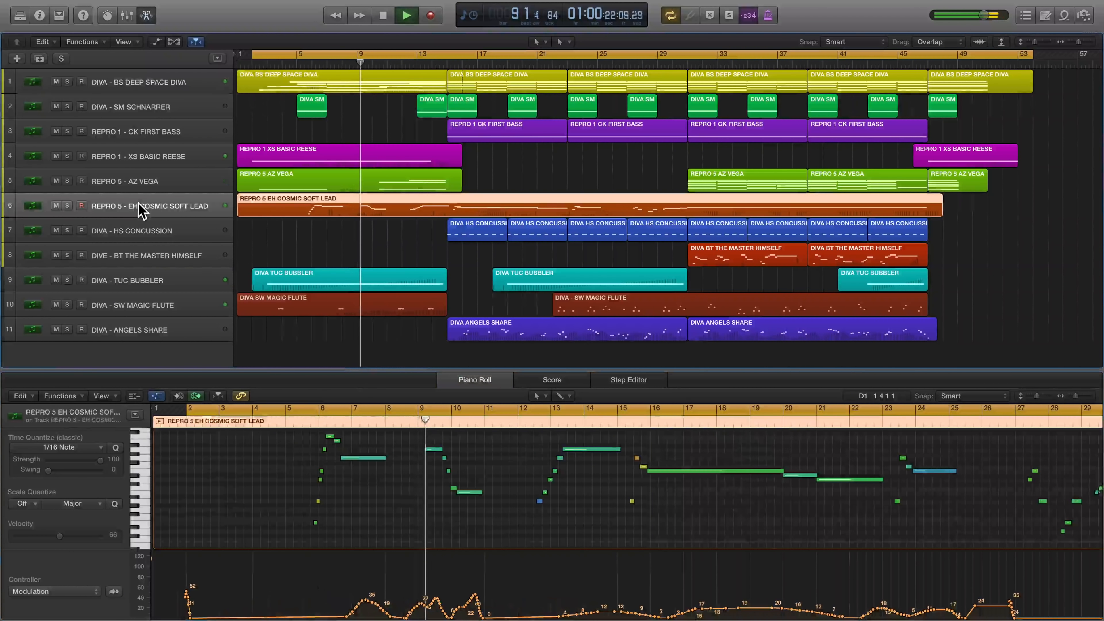
{"action": "scroll", "coordinate": [353, 456], "scroll_direction": "right", "scroll_amount": 5}
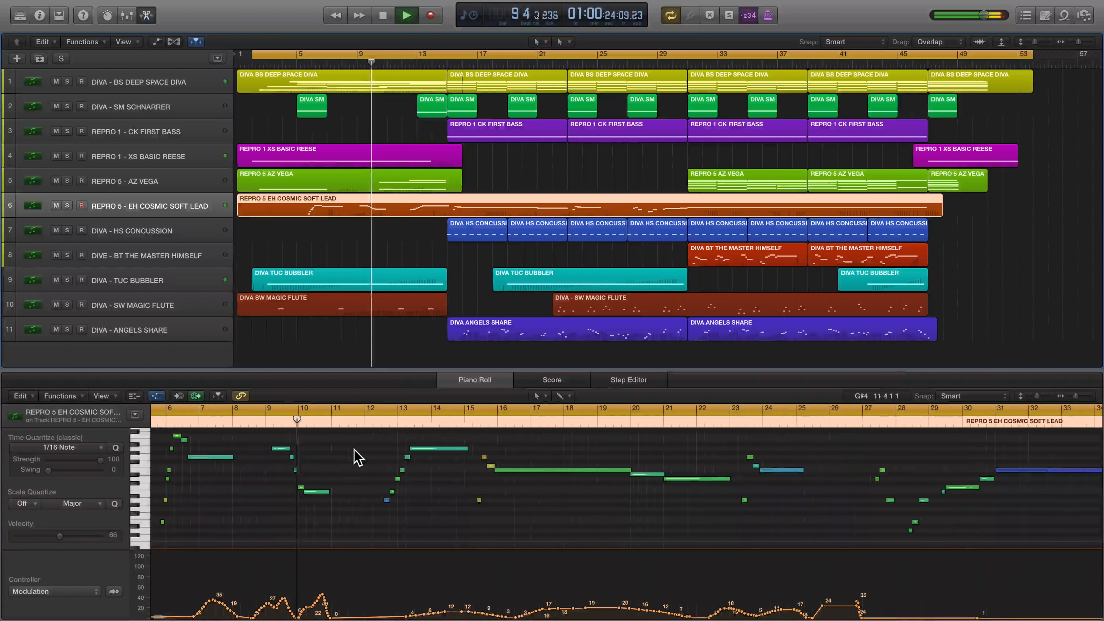
{"action": "left_click", "coordinate": [165, 180]}
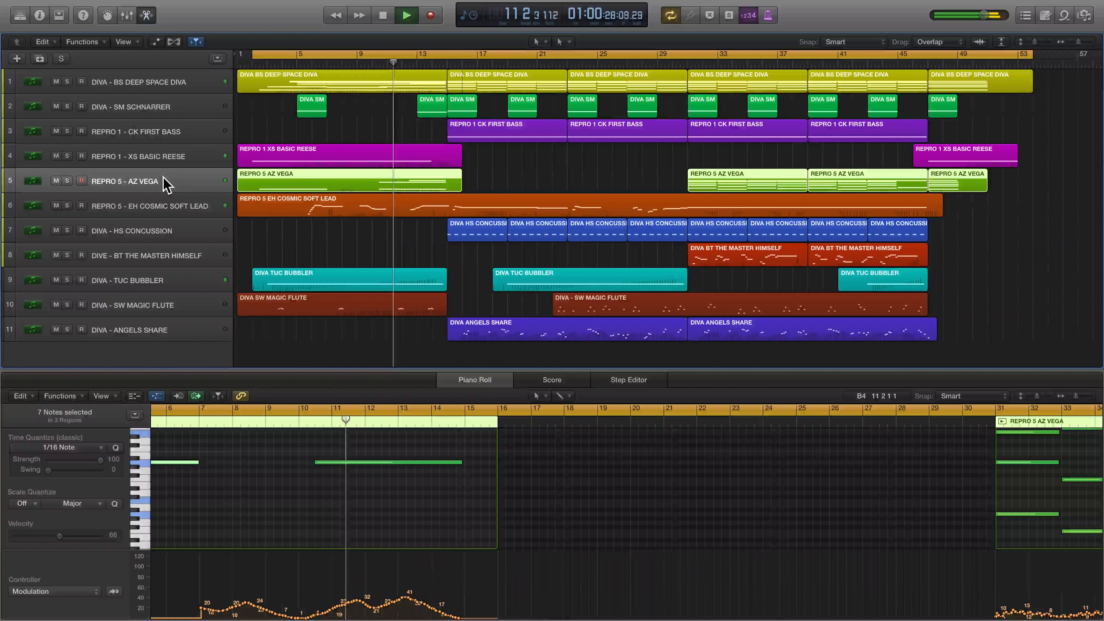
Select the SM Schnarrer track, show the mixer and open its Diva instrument, placing the window clear of the track list.
{"action": "left_click", "coordinate": [159, 107]}
{"action": "key", "text": "x"}
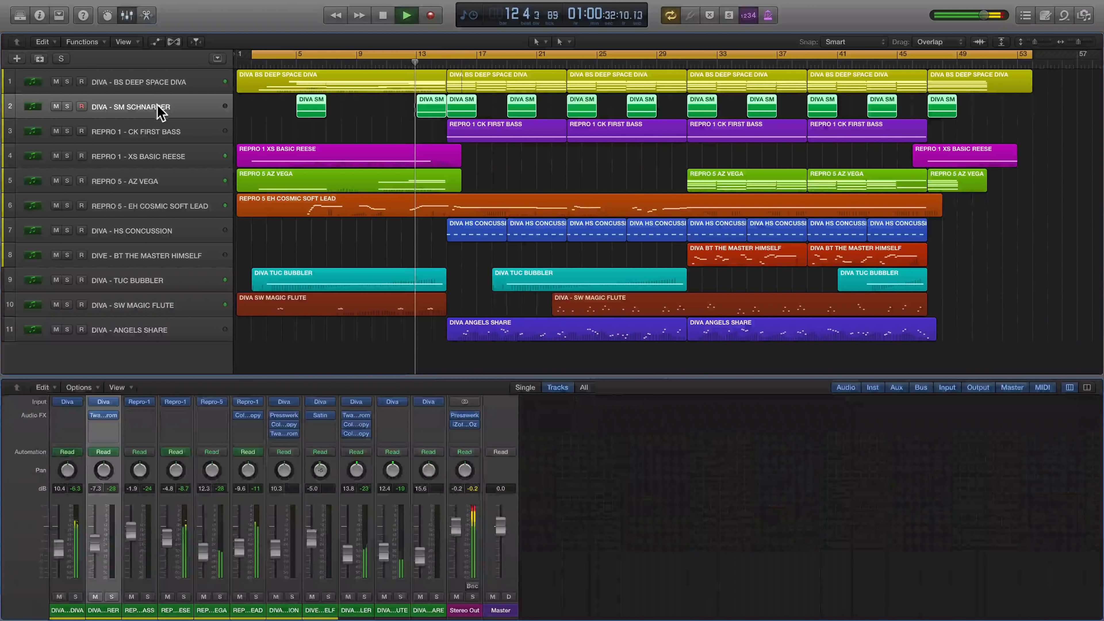
{"action": "left_click", "coordinate": [105, 401]}
{"action": "left_click_drag", "start_coordinate": [375, 35], "coordinate": [754, 209]}
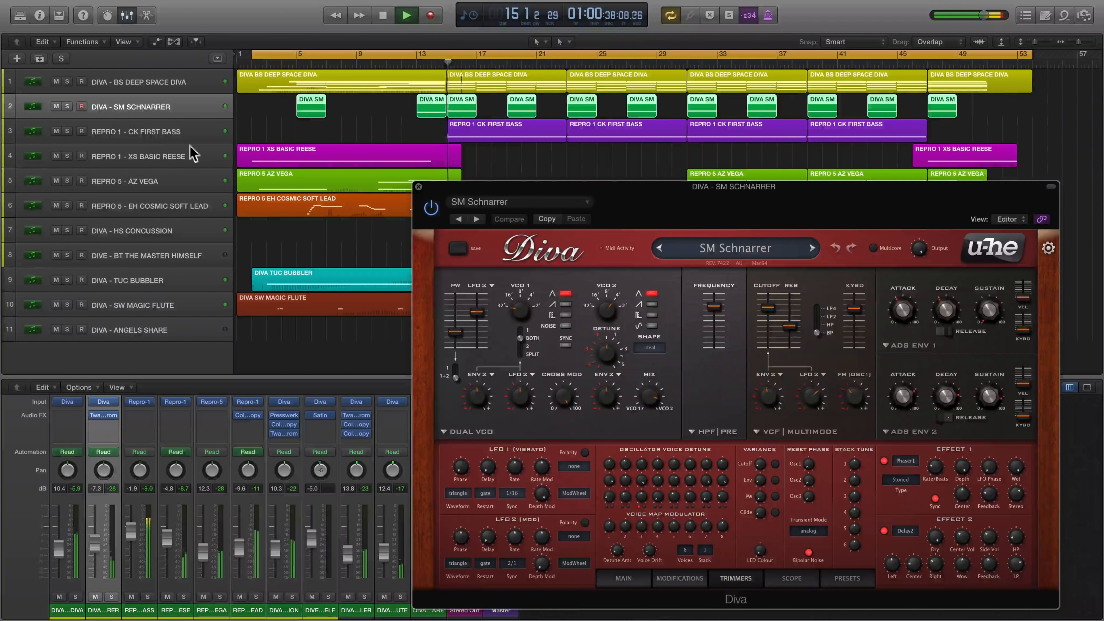
View Repro-1 on the CK First Bass track, open its first region in the Piano Roll and close the plug-in window.
{"action": "left_click", "coordinate": [160, 131]}
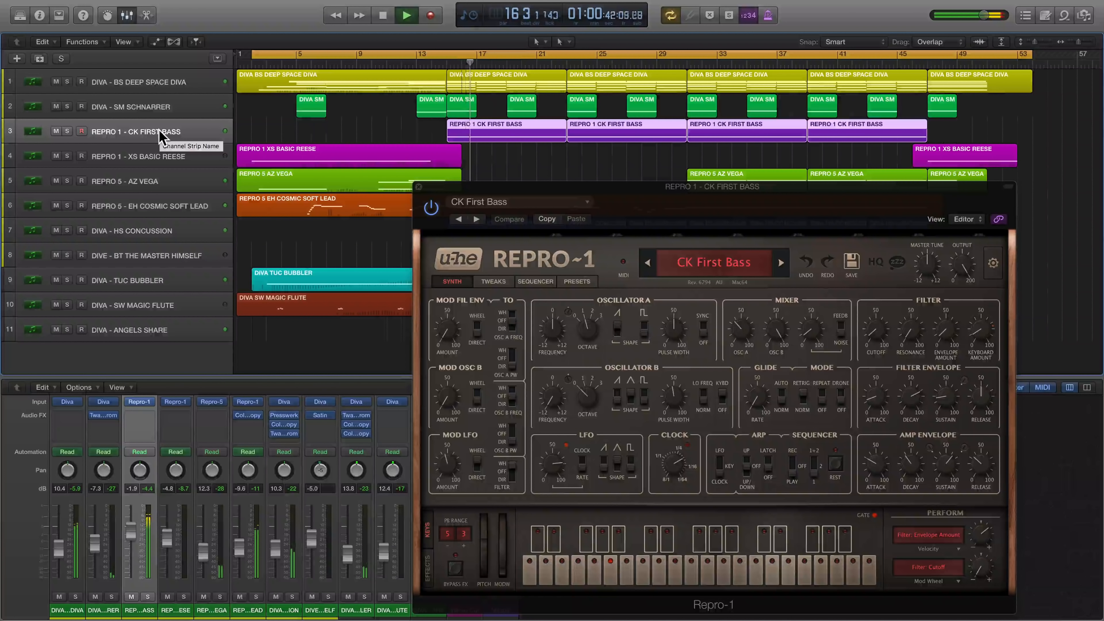
{"action": "left_click", "coordinate": [524, 156]}
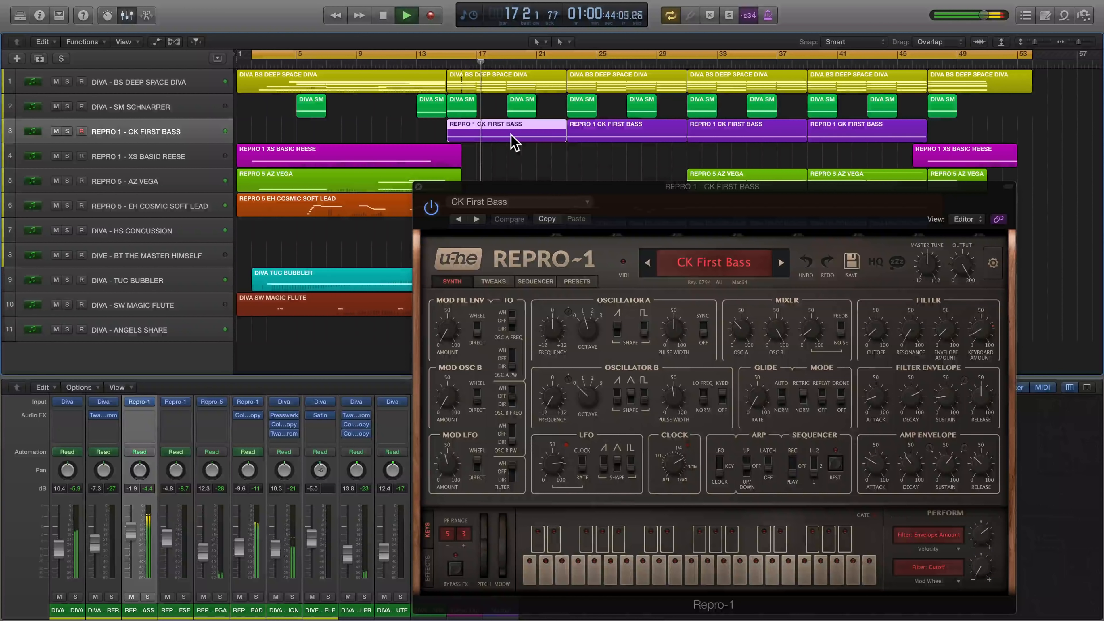
{"action": "double_click", "coordinate": [514, 140]}
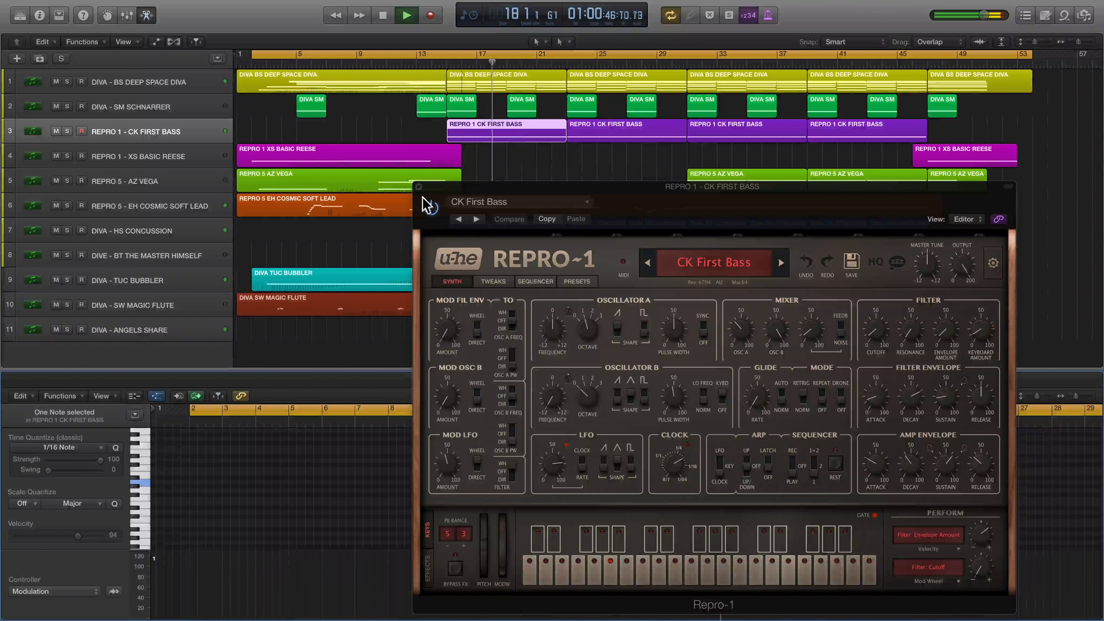
{"action": "left_click", "coordinate": [418, 187]}
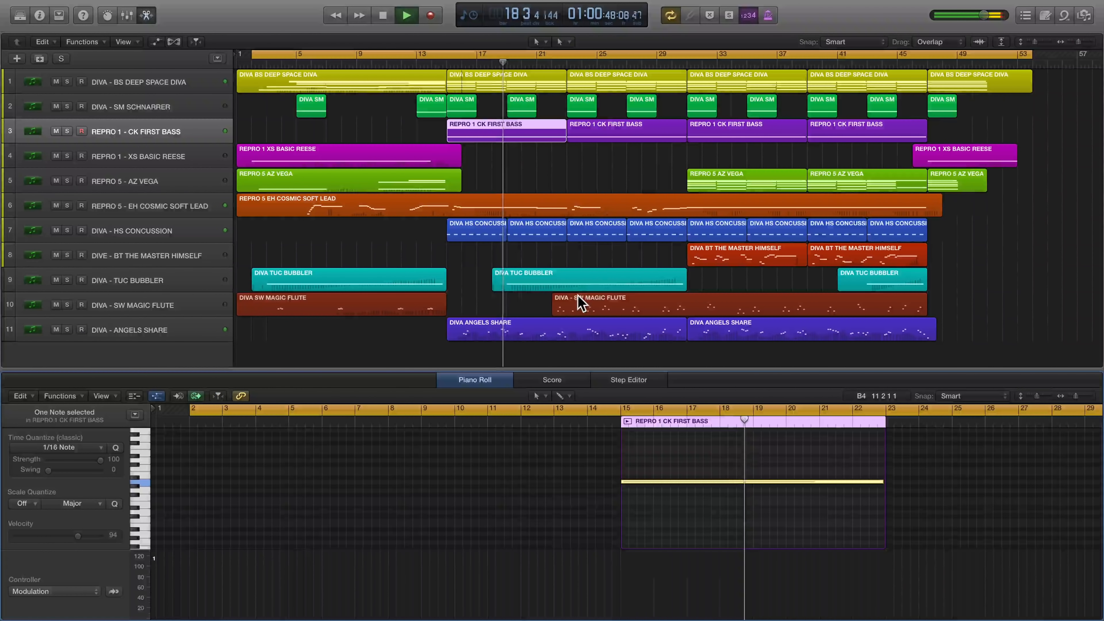
Examine the HS Concussion notes in the Piano Roll, followed by the notes and modulation of the SW Magic Flute track.
{"action": "left_click", "coordinate": [170, 244]}
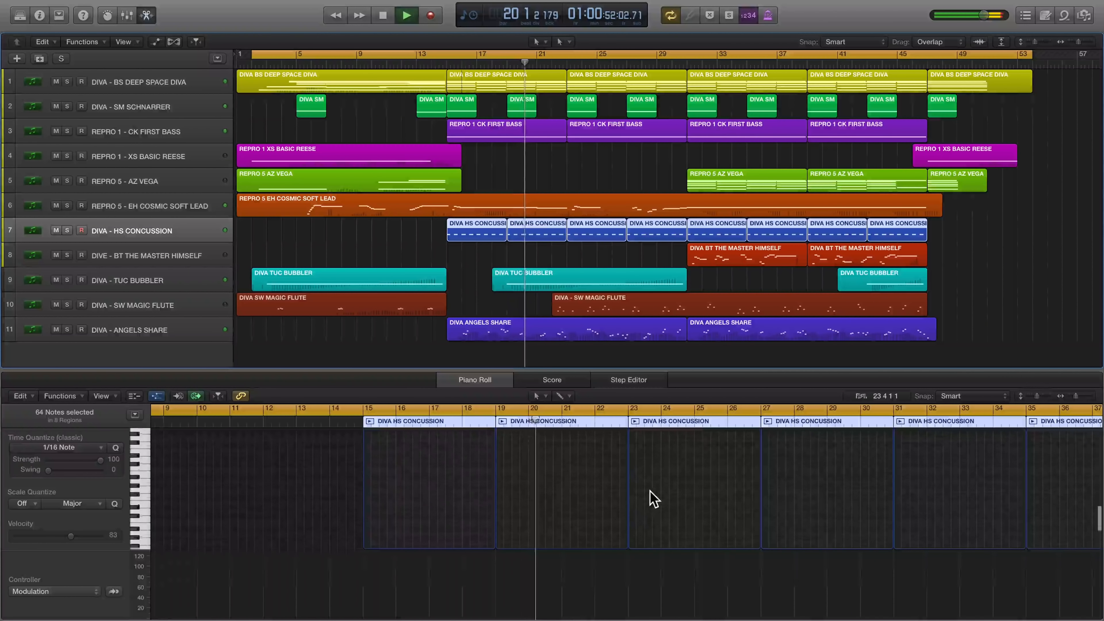
{"action": "scroll", "coordinate": [650, 490], "scroll_direction": "up", "scroll_amount": 8}
{"action": "scroll", "coordinate": [651, 491], "scroll_direction": "up", "scroll_amount": 1}
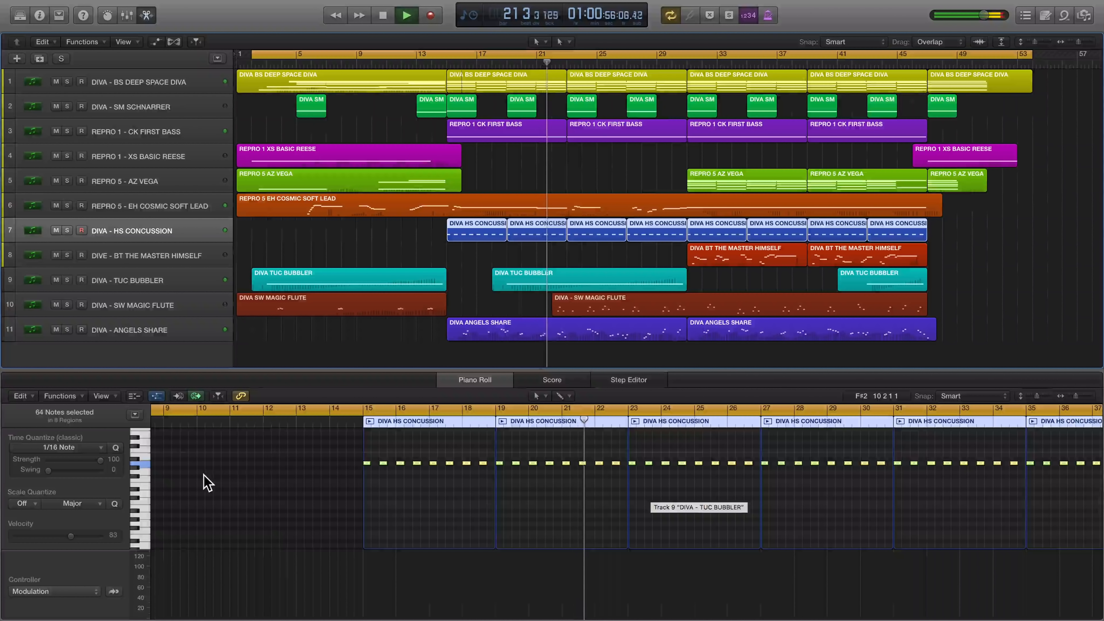
{"action": "left_click", "coordinate": [162, 307]}
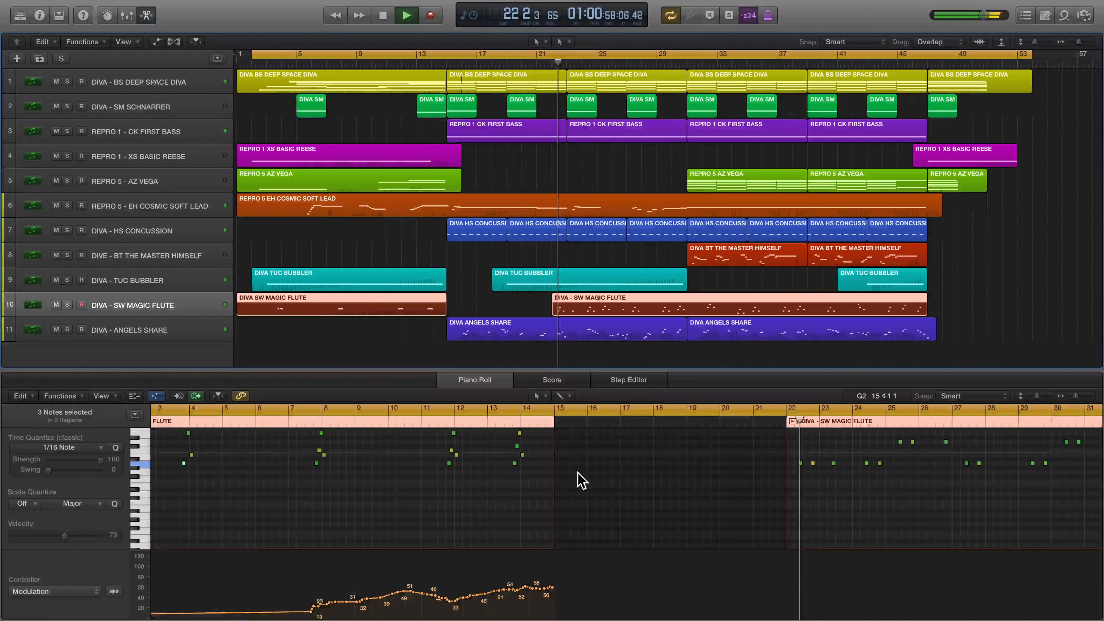
Show the mixer and open Diva on the SW Magic Flute channel, moving its window away from the channel strips.
{"action": "key", "text": "x"}
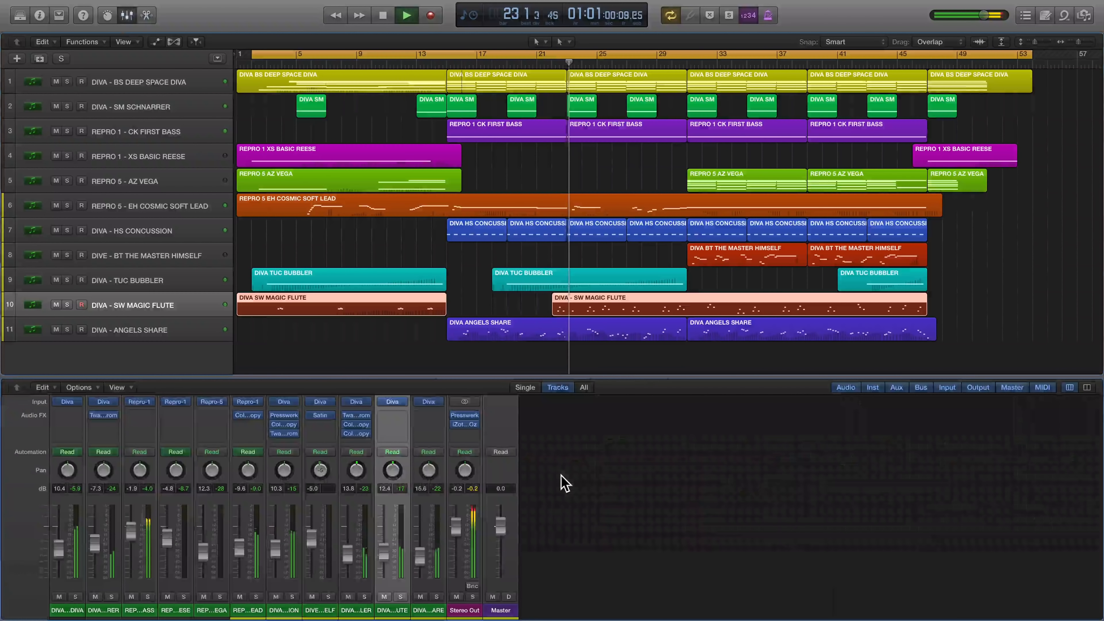
{"action": "left_click", "coordinate": [393, 401]}
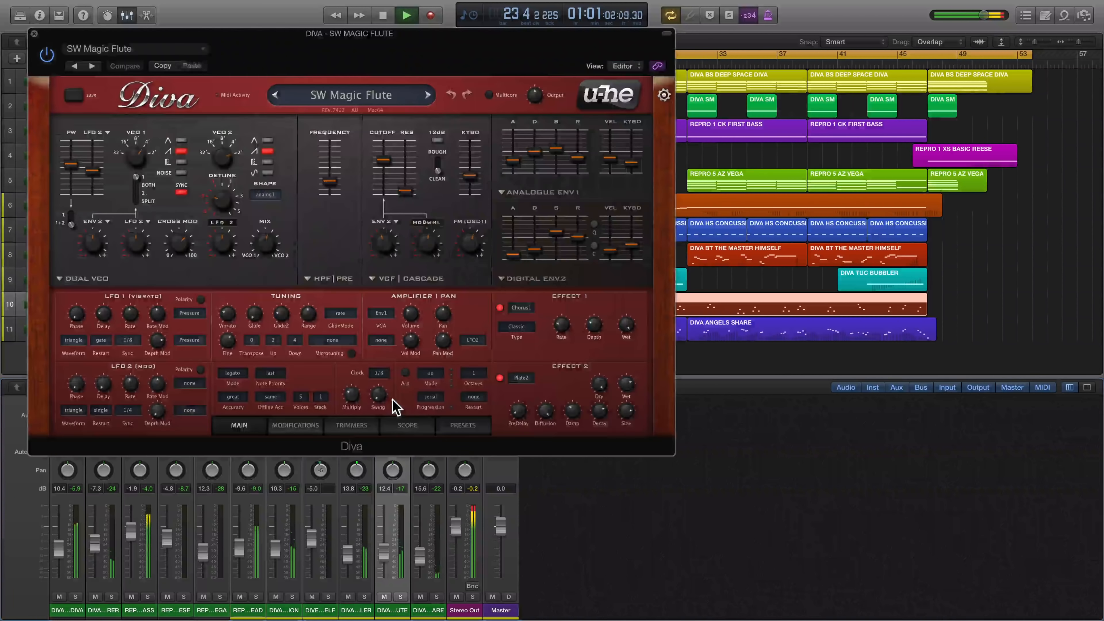
{"action": "left_click_drag", "start_coordinate": [479, 56], "coordinate": [893, 199]}
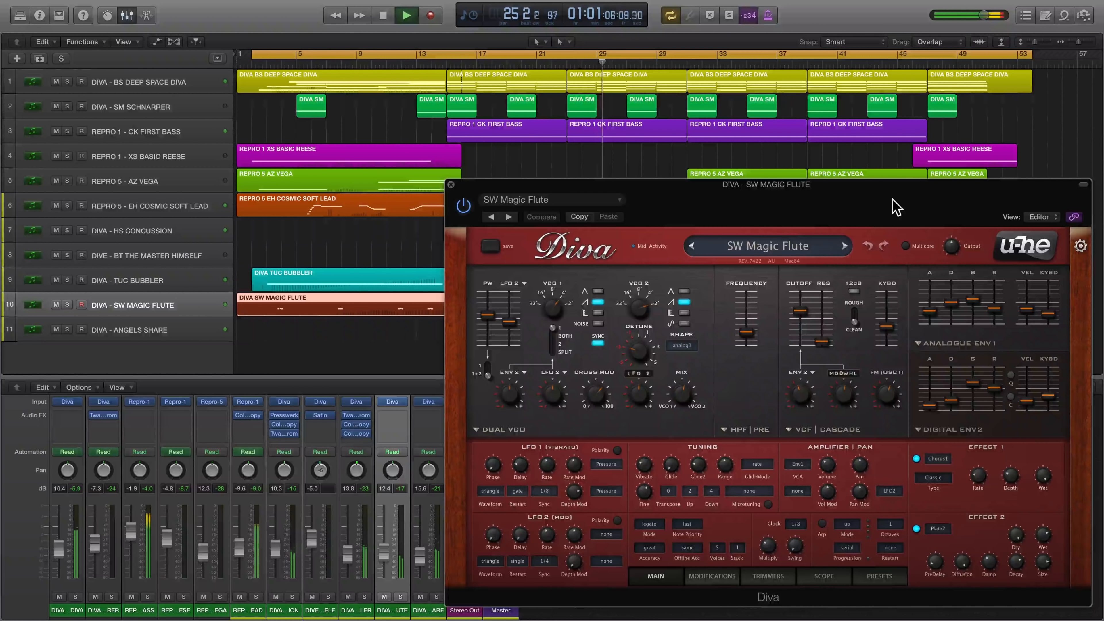
View the Repro-1 sequencer page on the EH Cosmic Soft Lead track and close the plug-in window.
{"action": "left_click", "coordinate": [147, 204]}
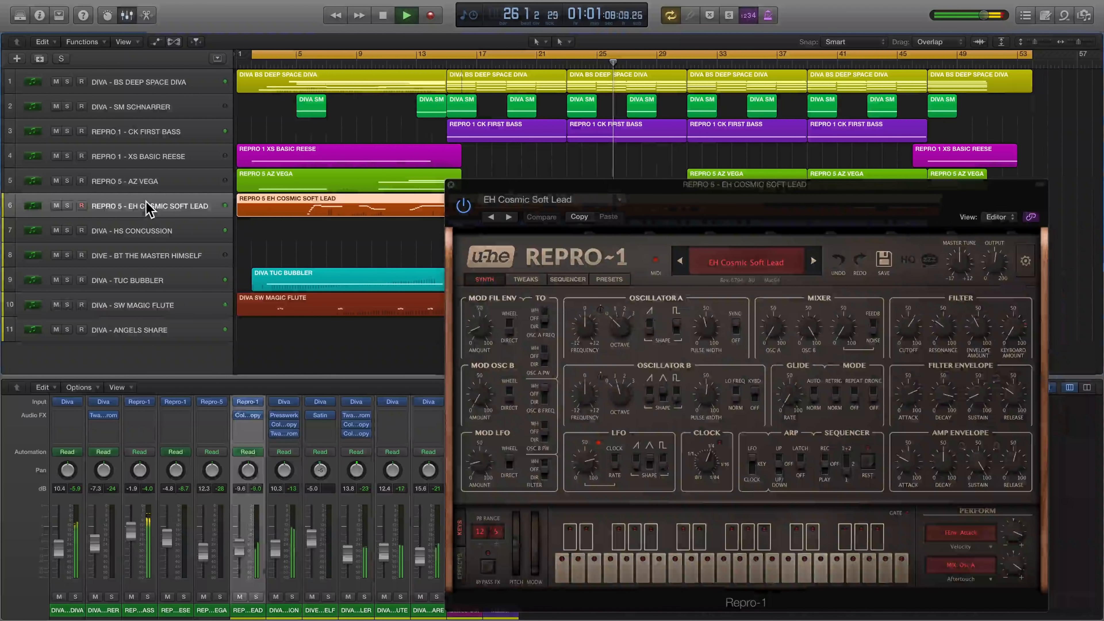
{"action": "left_click", "coordinate": [569, 280]}
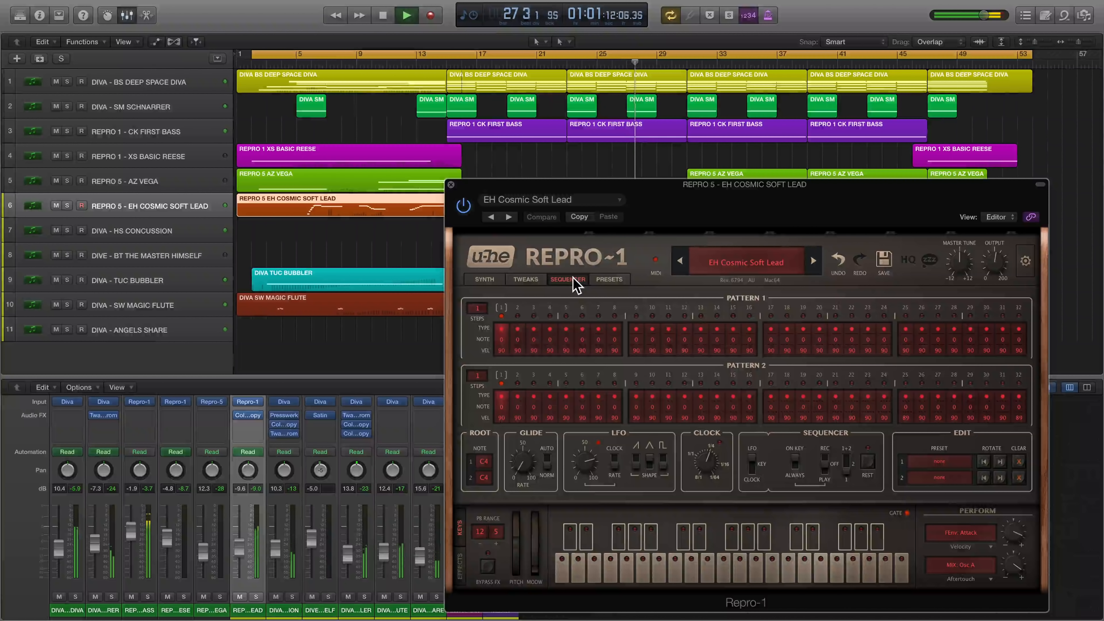
{"action": "left_click", "coordinate": [451, 184]}
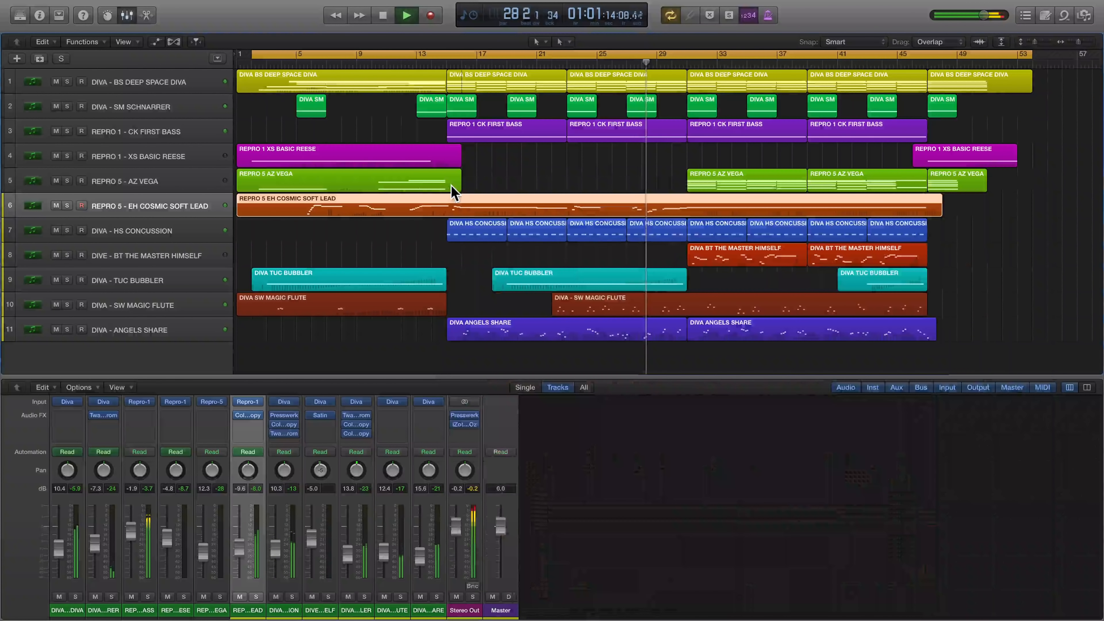
Select the two middle AZ Vega regions starting at bars 31 and 39 and open them in the Piano Roll.
{"action": "left_click", "coordinate": [206, 176]}
{"action": "left_click_drag", "start_coordinate": [644, 187], "coordinate": [923, 186]}
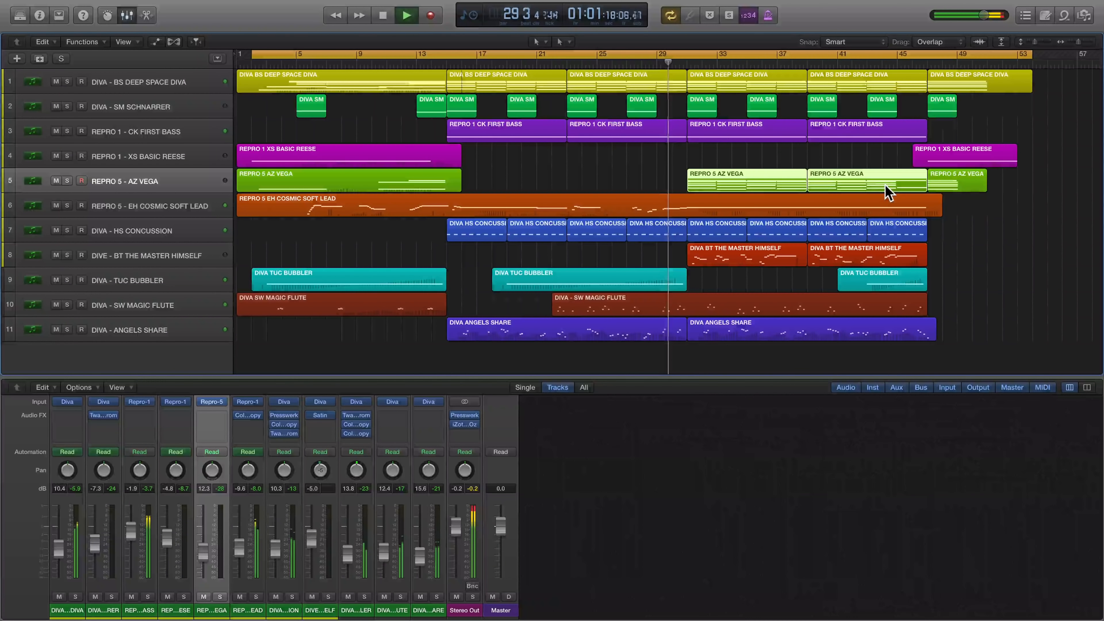
{"action": "double_click", "coordinate": [876, 188]}
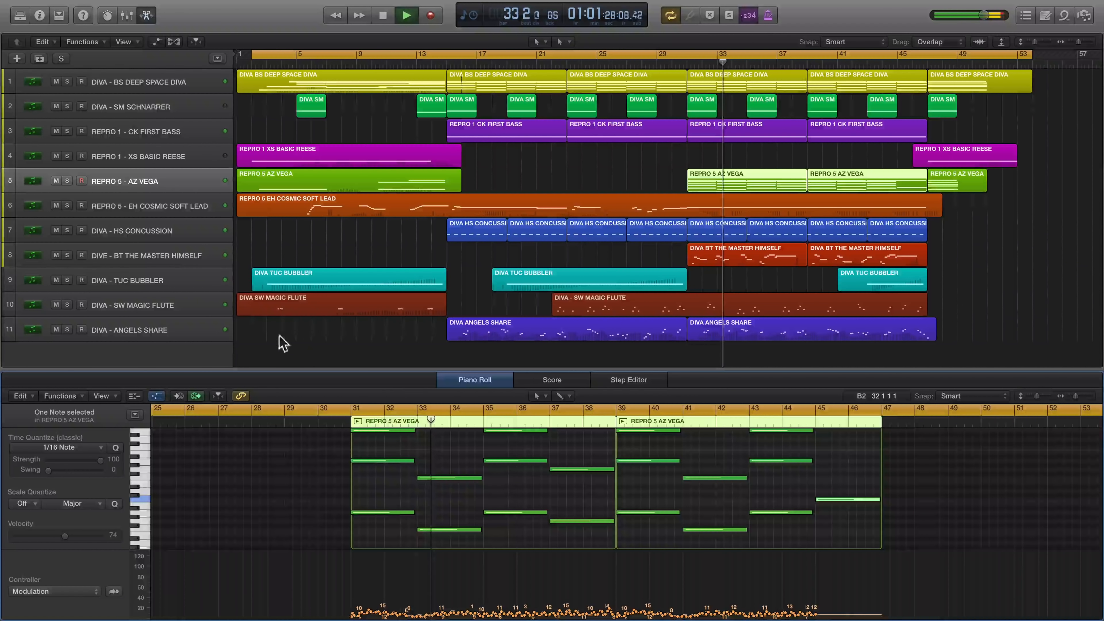
Check the modulation curves of the BT The Master Himself track, return to the mixer and open Satin on its channel.
{"action": "left_click", "coordinate": [177, 254]}
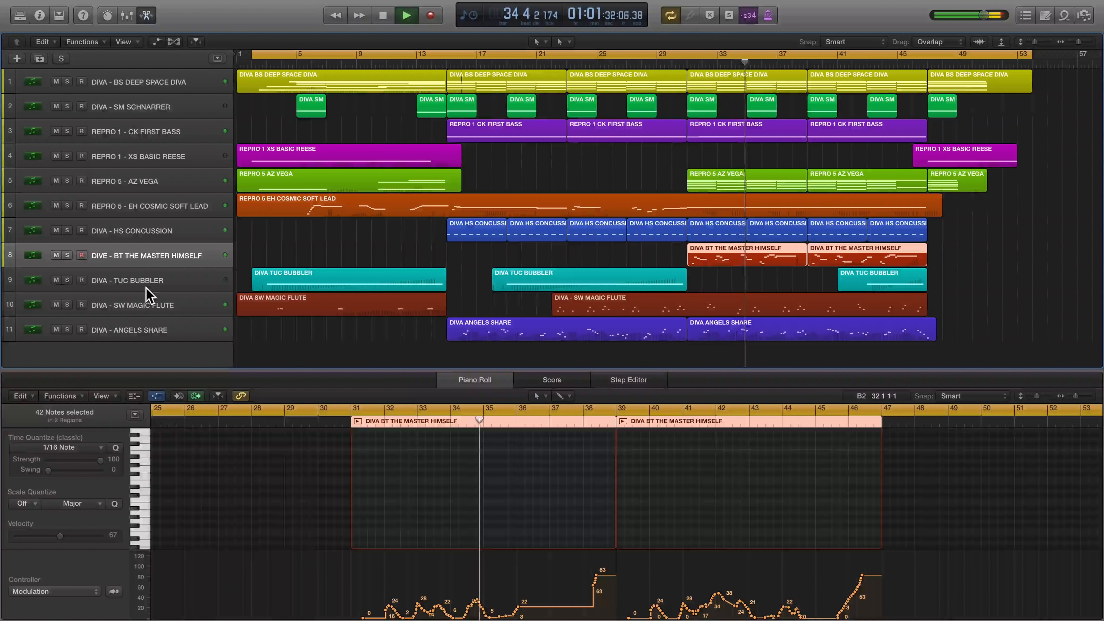
{"action": "key", "text": "x"}
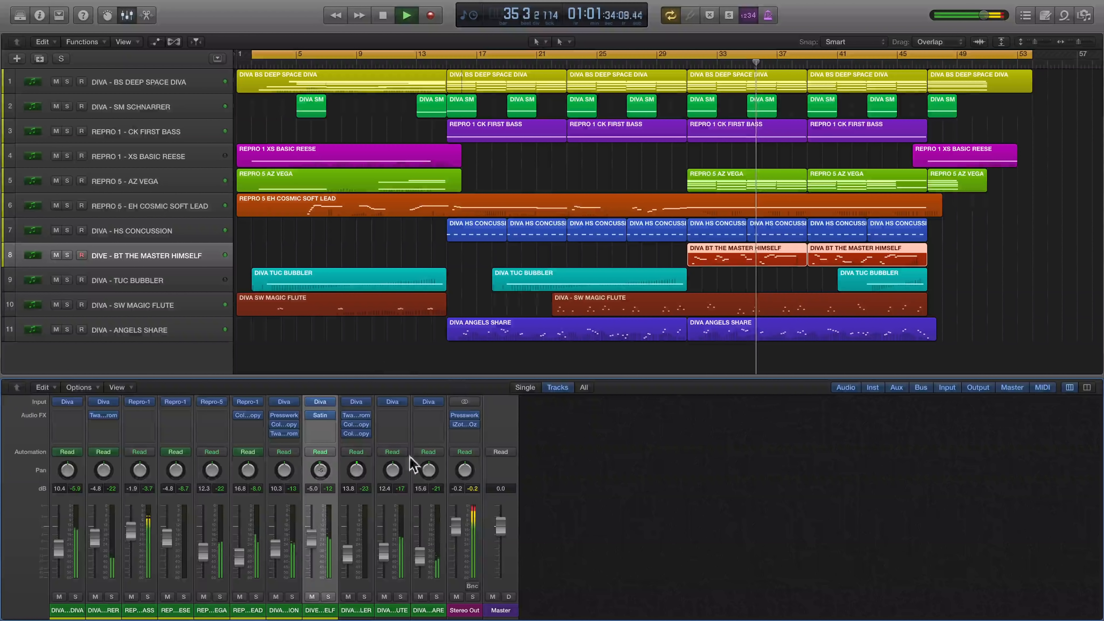
{"action": "left_click", "coordinate": [320, 415]}
{"action": "key", "text": "super+w"}
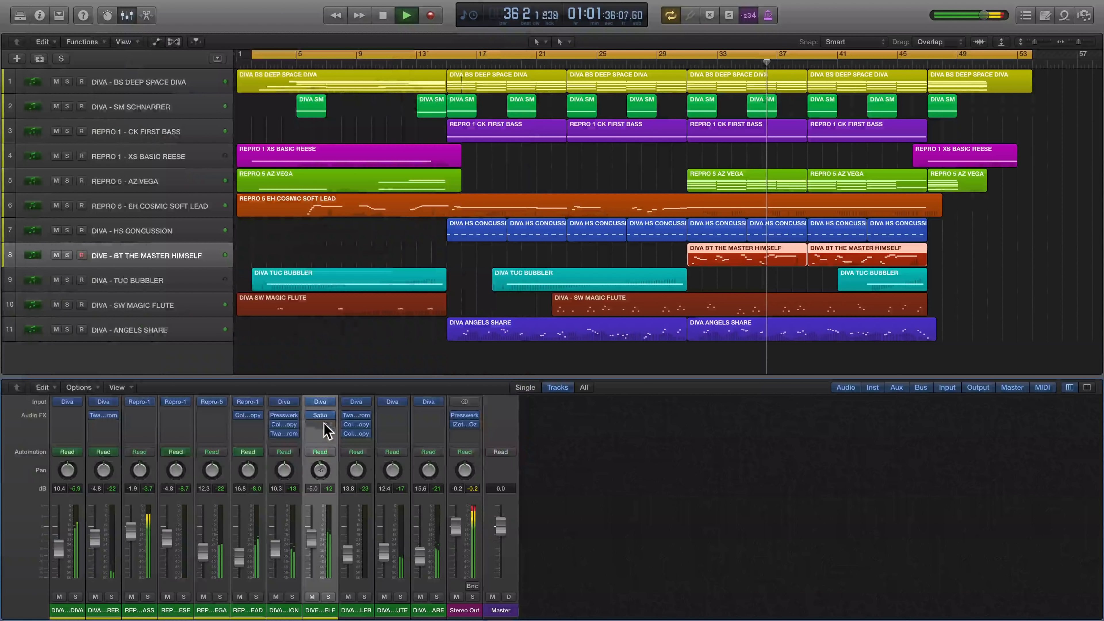
{"action": "left_click", "coordinate": [320, 415]}
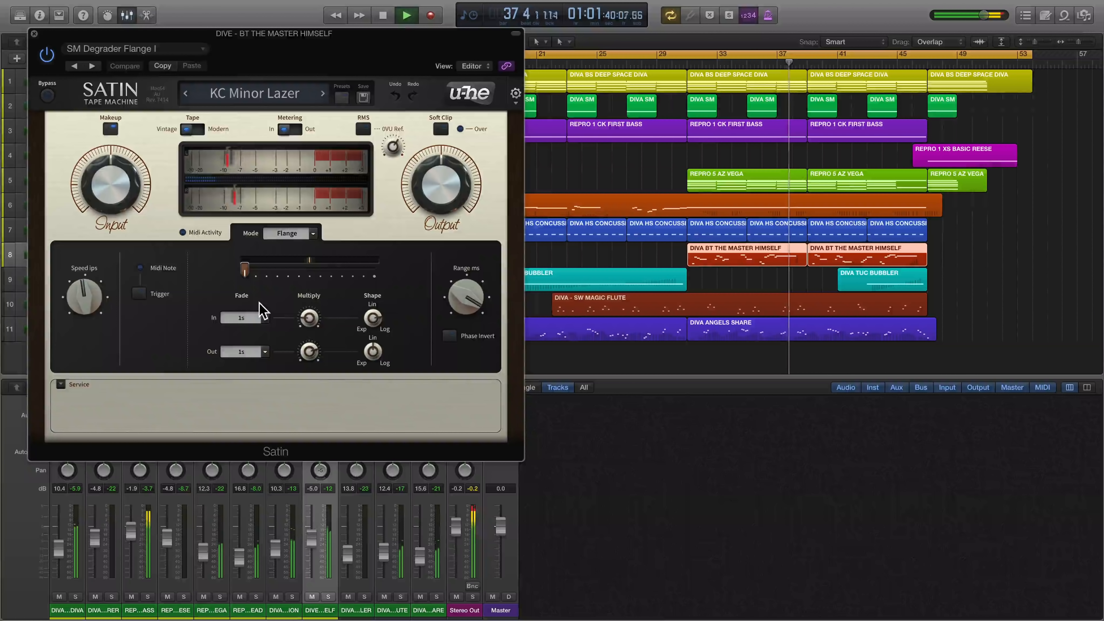
Close Satin, view the scope page of Diva on the BT The Master Himself channel, and close the plug-in window.
{"action": "left_click", "coordinate": [34, 34]}
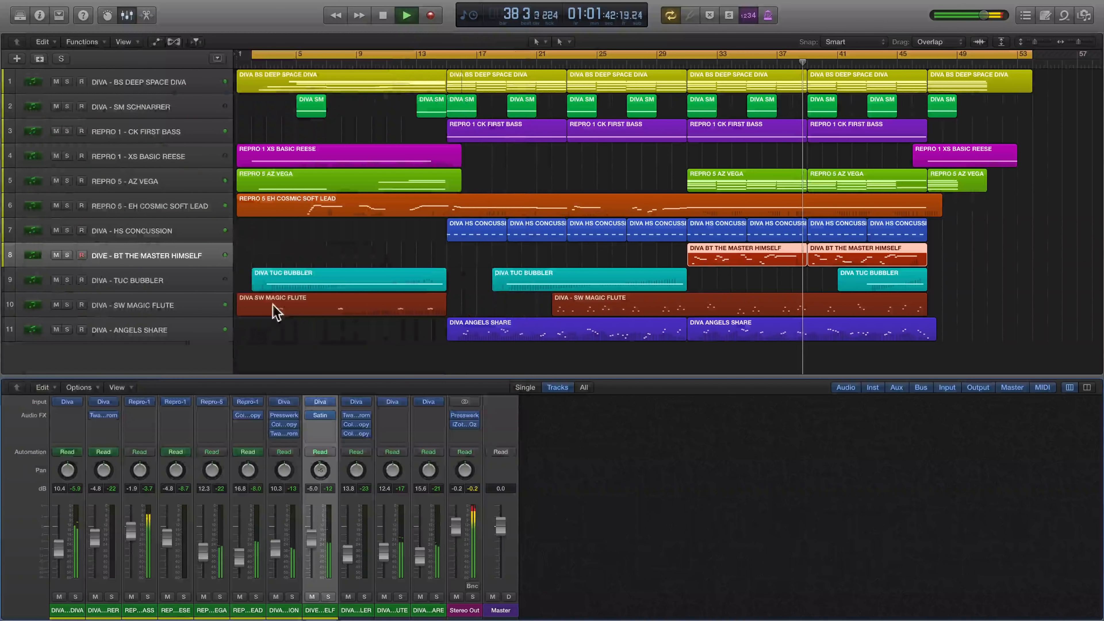
{"action": "left_click", "coordinate": [320, 402]}
{"action": "left_click", "coordinate": [407, 426]}
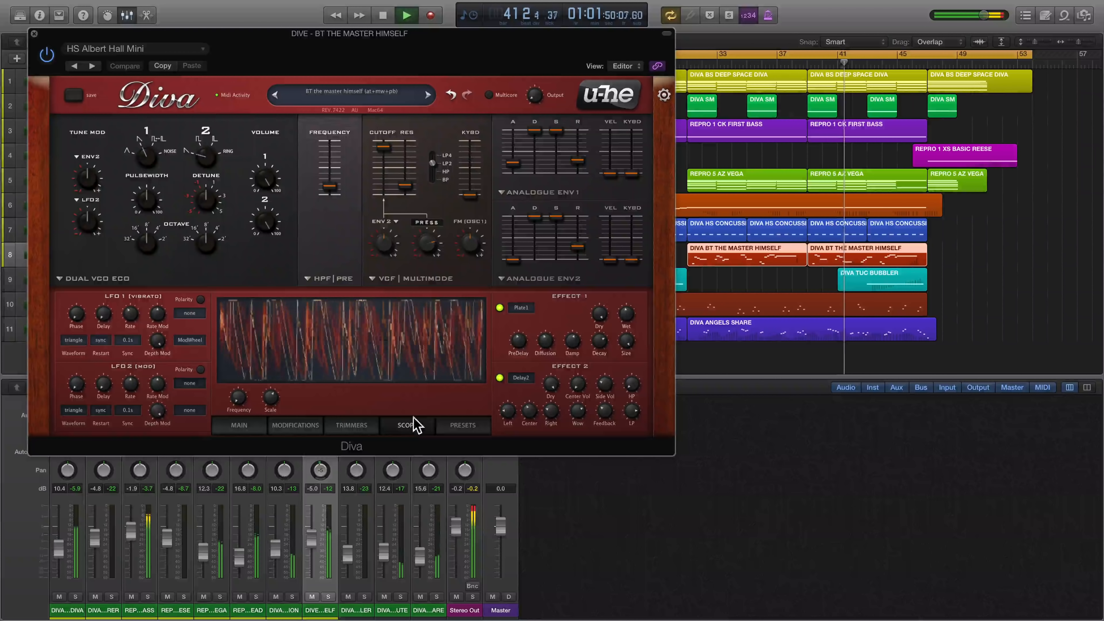
{"action": "left_click", "coordinate": [34, 34]}
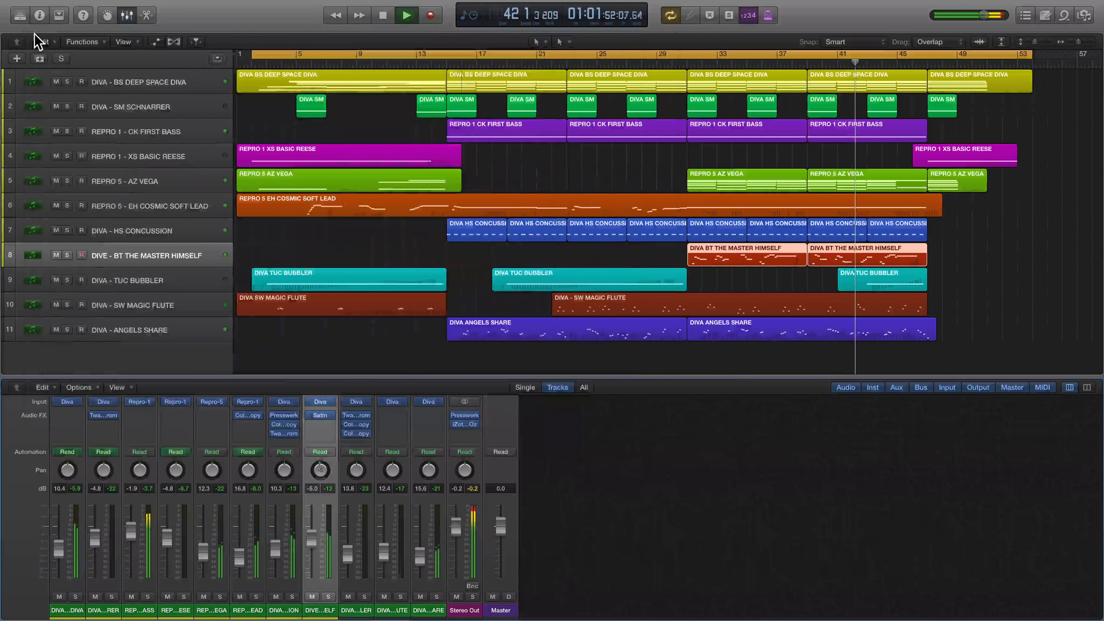
Select all regions in the arrangement and display their notes and modulation together in the Piano Roll.
{"action": "left_click", "coordinate": [526, 175]}
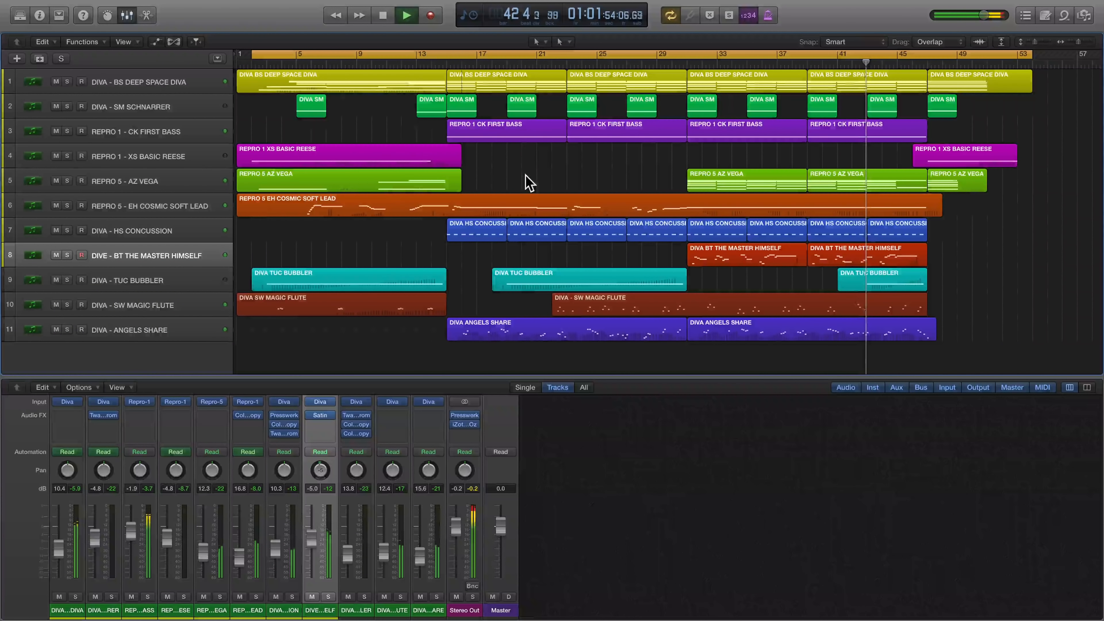
{"action": "key", "text": "super+a"}
{"action": "key", "text": "e"}
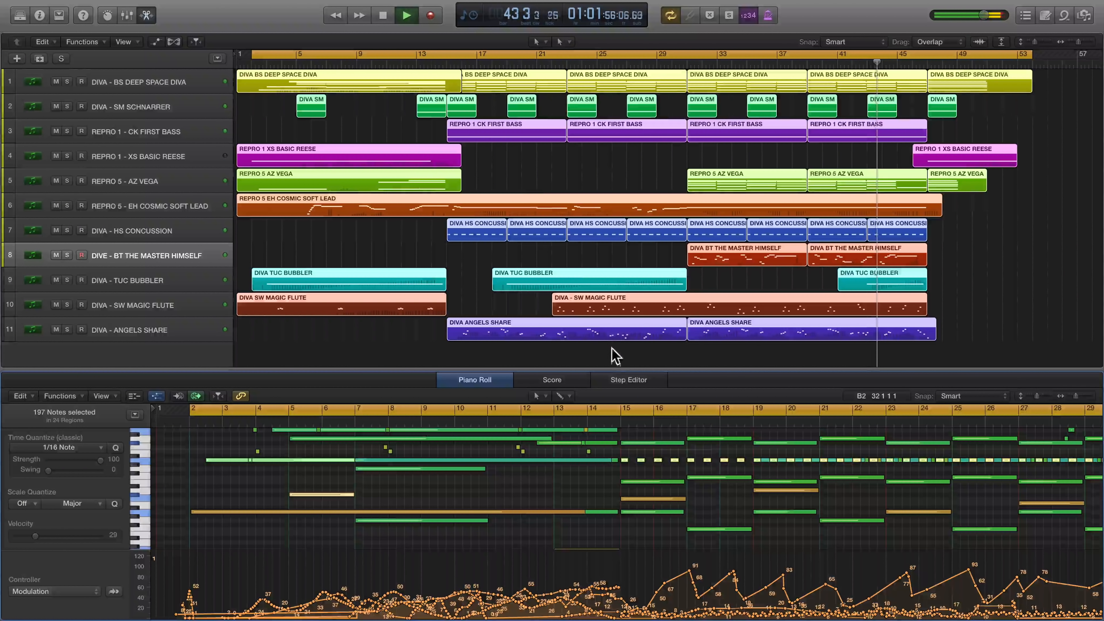
{"action": "left_click", "coordinate": [611, 377]}
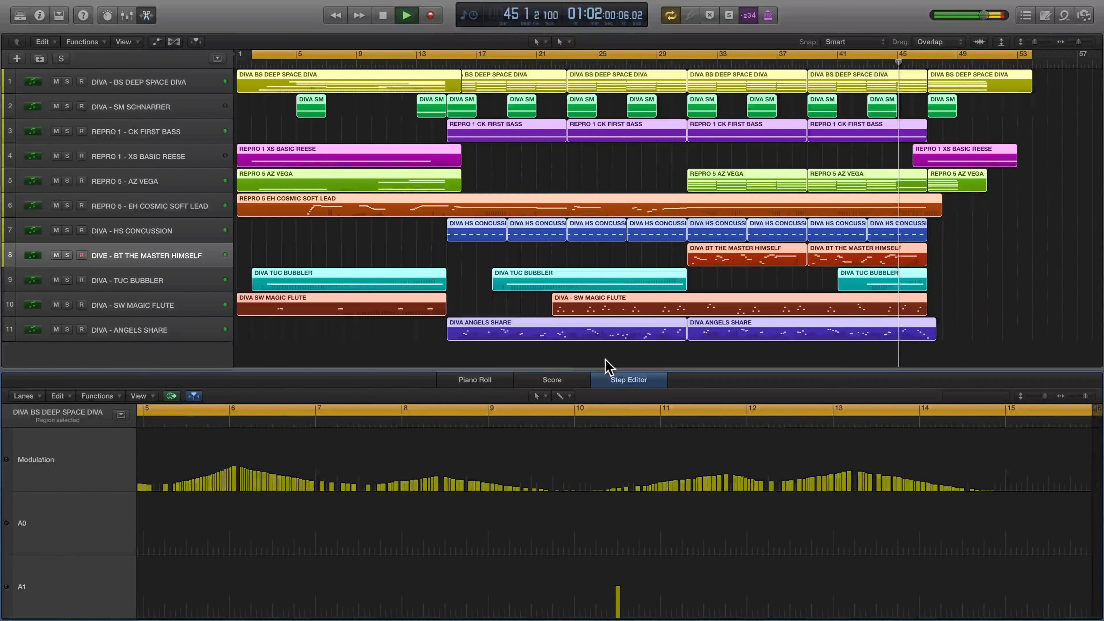
{"action": "key", "text": "p"}
{"action": "scroll", "coordinate": [790, 526], "scroll_direction": "down", "scroll_amount": 10}
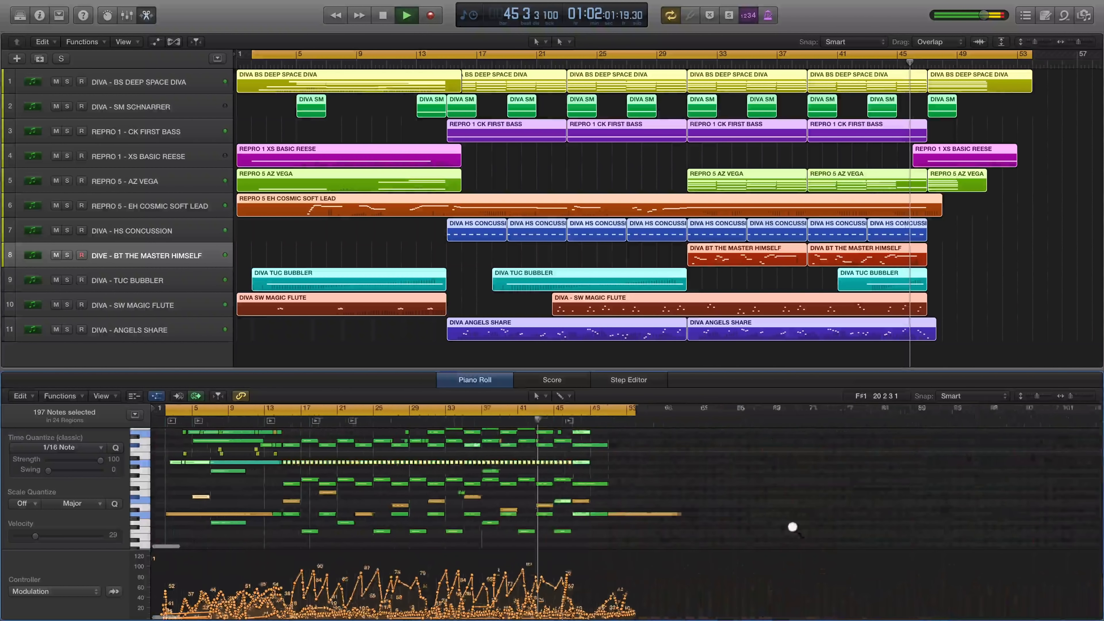
Enlarge the Piano Roll up to the EH Cosmic Soft Lead track and examine the combined notes and modulation curves through the song's end.
{"action": "scroll", "coordinate": [791, 526], "scroll_direction": "up", "scroll_amount": 2}
{"action": "left_click_drag", "start_coordinate": [494, 387], "coordinate": [478, 197]}
{"action": "scroll", "coordinate": [452, 295], "scroll_direction": "up", "scroll_amount": 5}
{"action": "scroll", "coordinate": [452, 295], "scroll_direction": "up", "scroll_amount": 4}
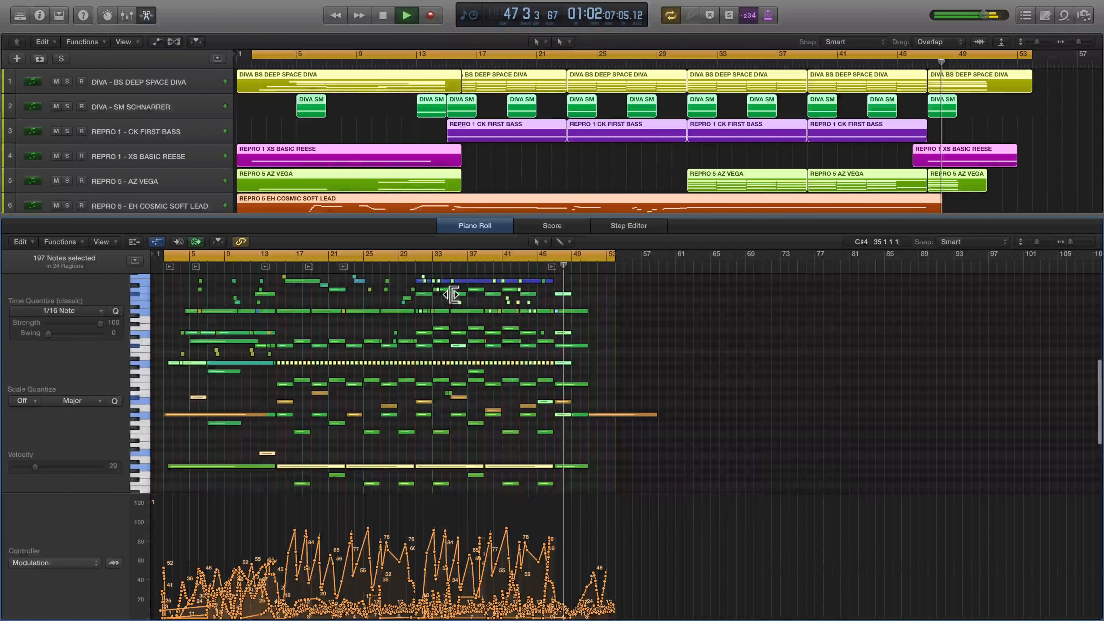
{"action": "scroll", "coordinate": [450, 295], "scroll_direction": "up", "scroll_amount": 2}
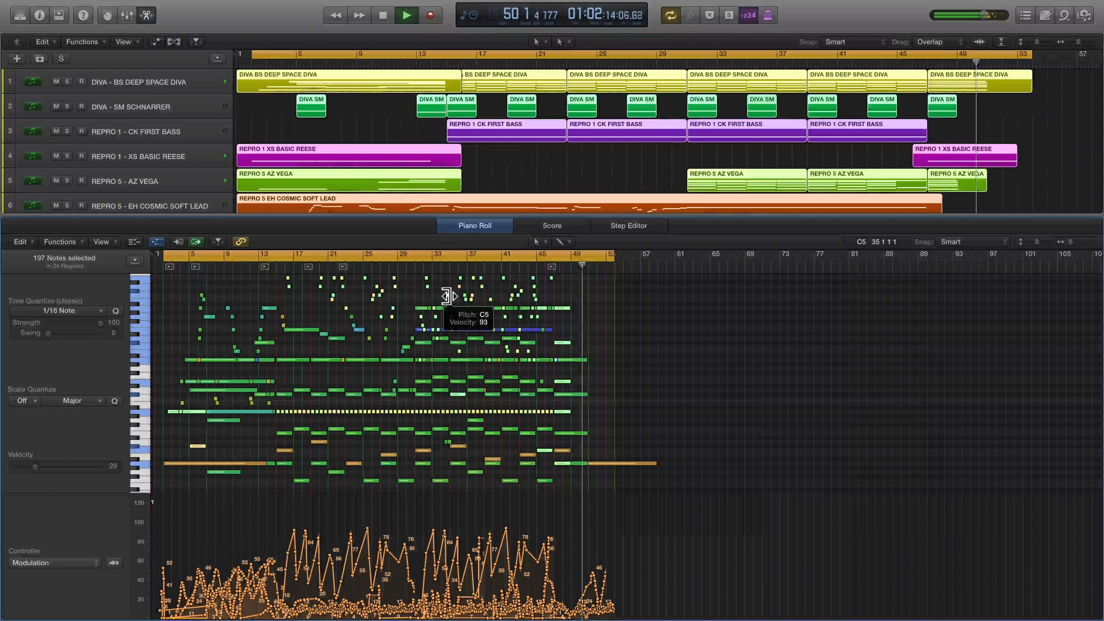
{"action": "scroll", "coordinate": [449, 296], "scroll_direction": "right", "scroll_amount": 1}
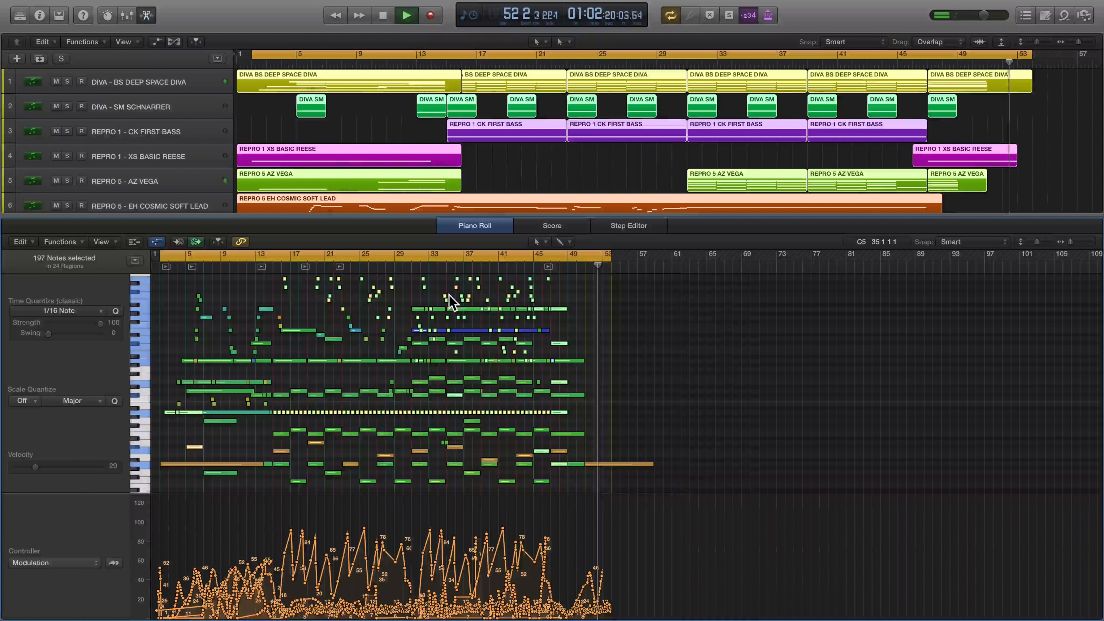
{"action": "key", "text": "c"}
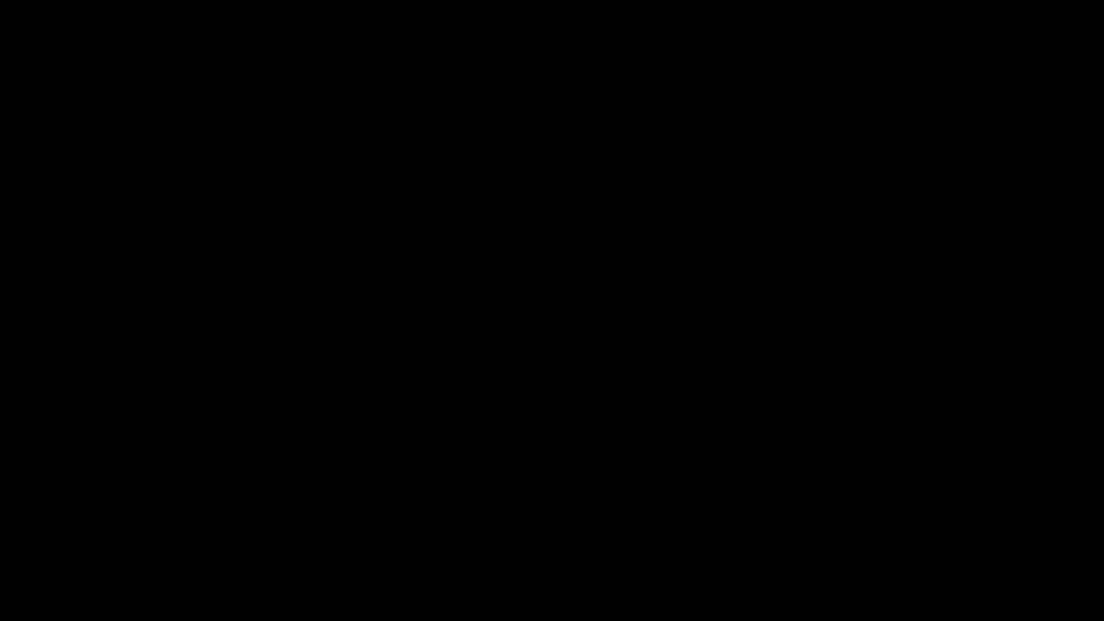